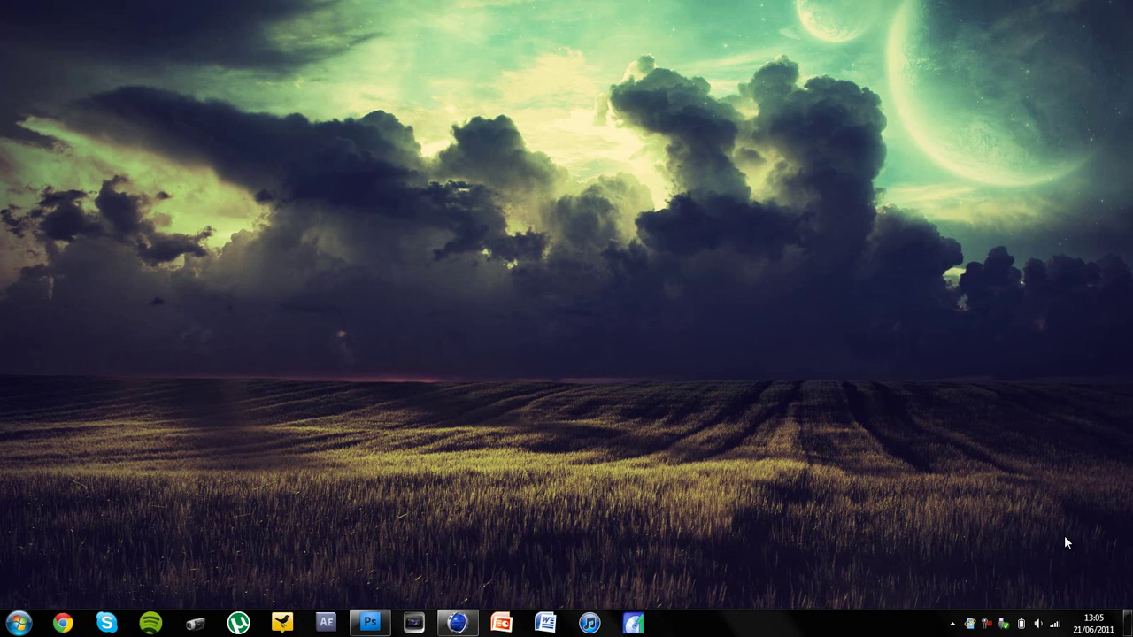
Restore the Cinema 4D Studio window from the taskbar to show the empty untitled scene.
{"action": "left_click", "coordinate": [456, 624]}
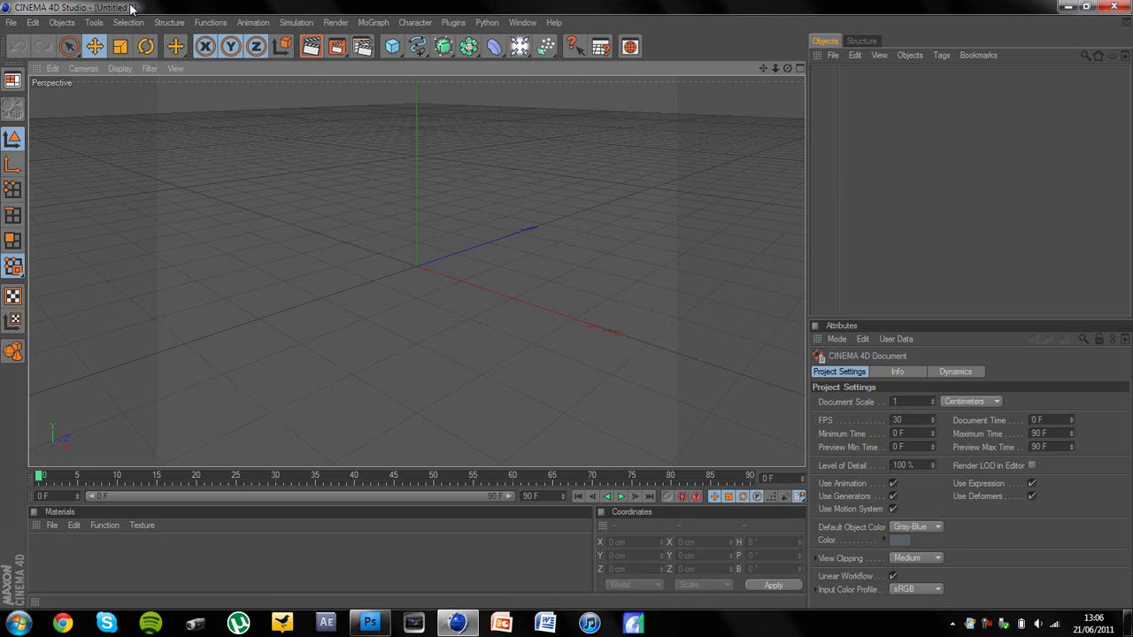
Open GreyscalegorillaLightKitPro1.lib4d from the Cinema 4D › Lighting folder.
{"action": "left_click", "coordinate": [10, 22]}
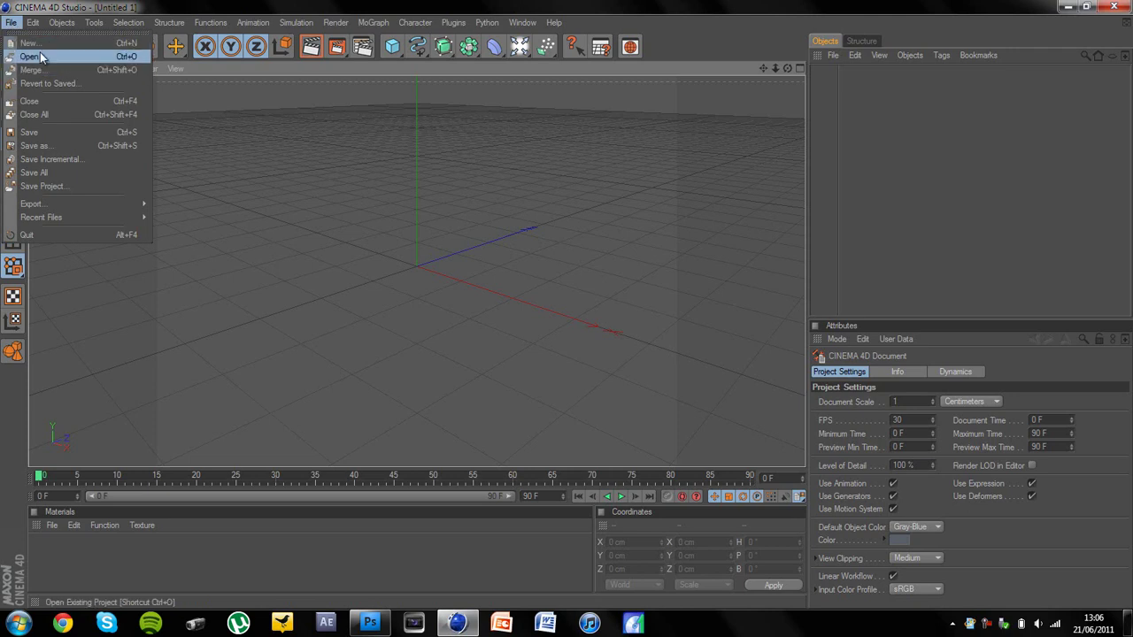
{"action": "left_click", "coordinate": [40, 56]}
{"action": "left_click", "coordinate": [76, 48]}
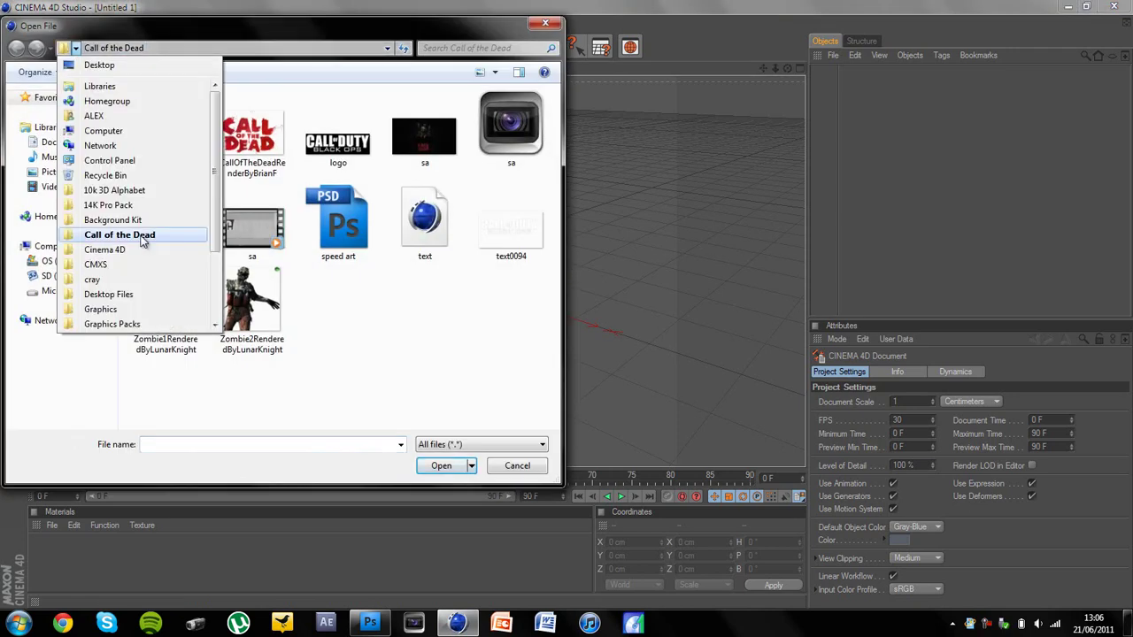
{"action": "left_click", "coordinate": [160, 251]}
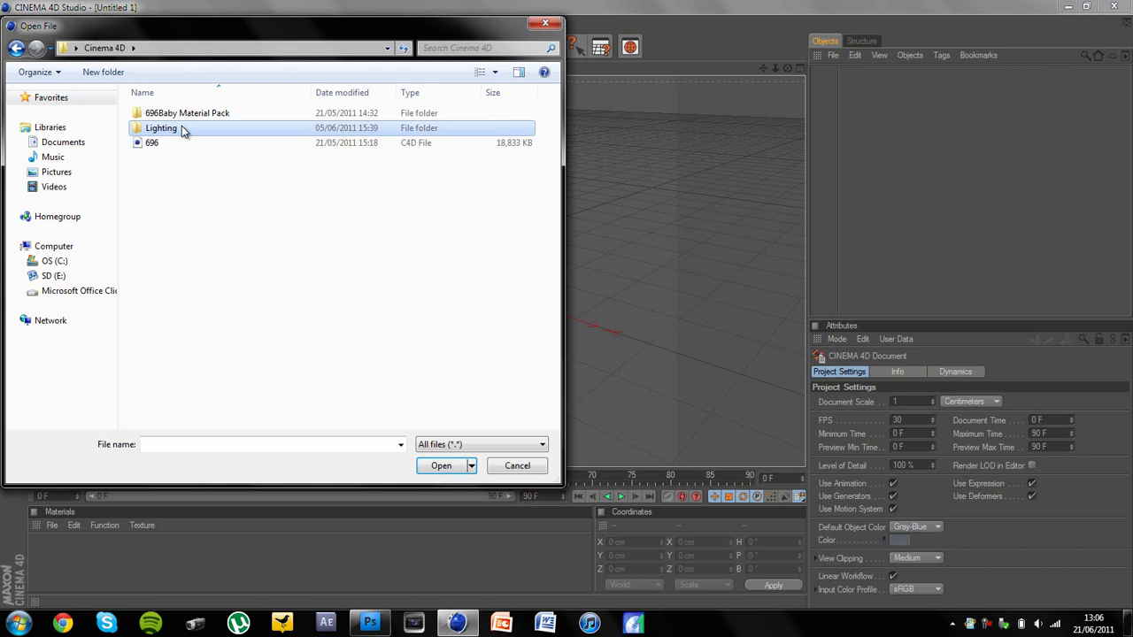
{"action": "double_click", "coordinate": [181, 127]}
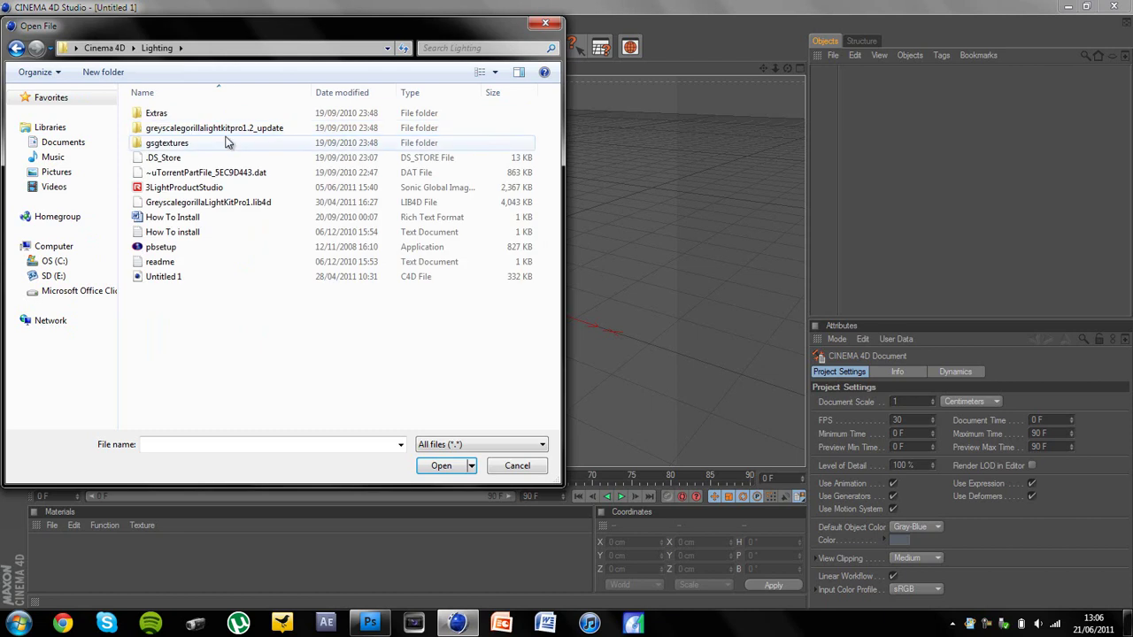
{"action": "double_click", "coordinate": [207, 203]}
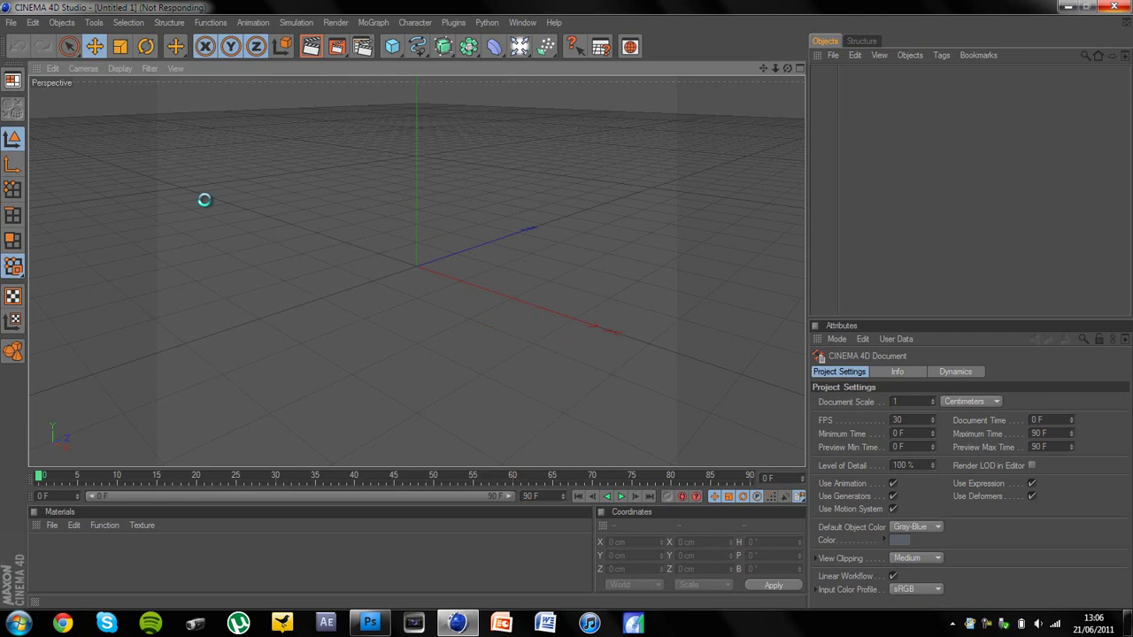
Load the 3LightProductStudio.c4d scene from the light kit's _Studios folder.
{"action": "left_click", "coordinate": [173, 207]}
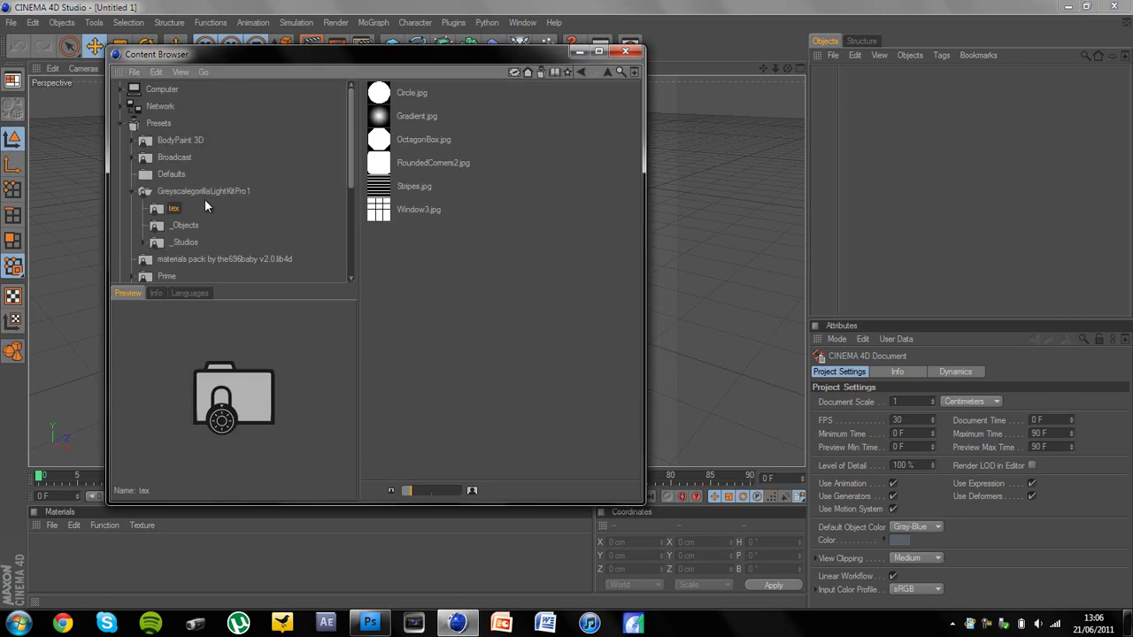
{"action": "left_click", "coordinate": [193, 240]}
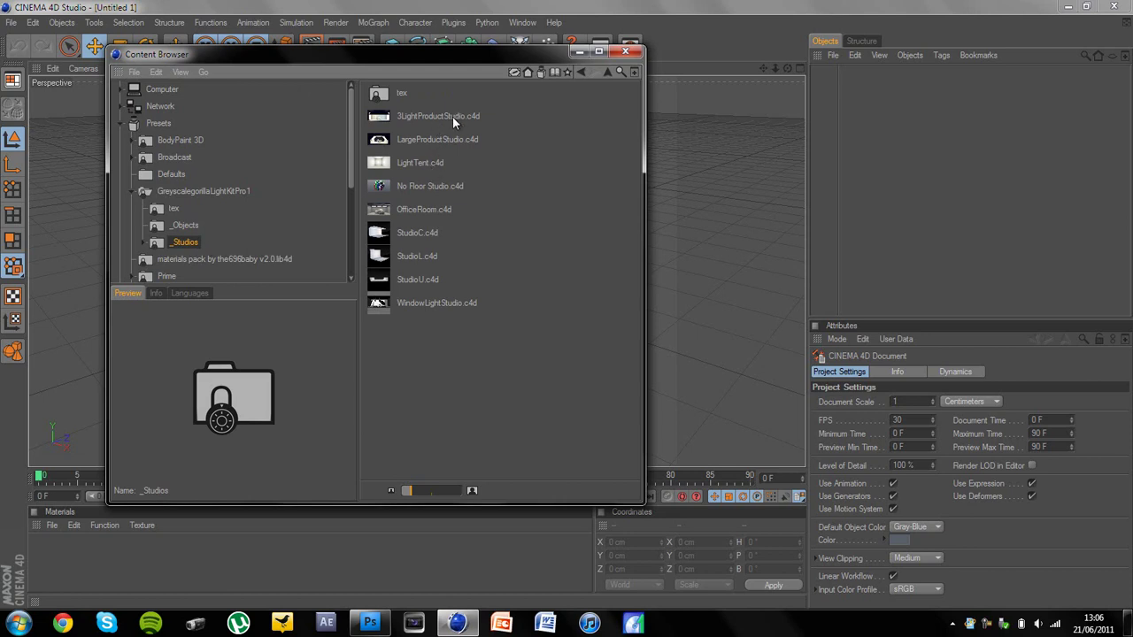
{"action": "double_click", "coordinate": [452, 116]}
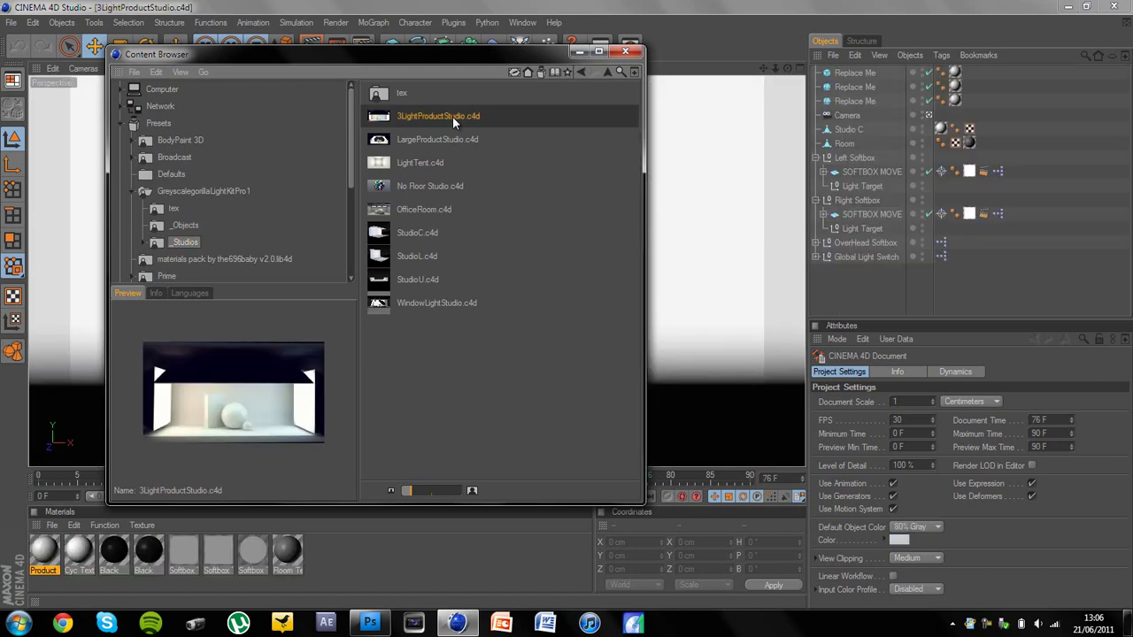
{"action": "left_click", "coordinate": [625, 51]}
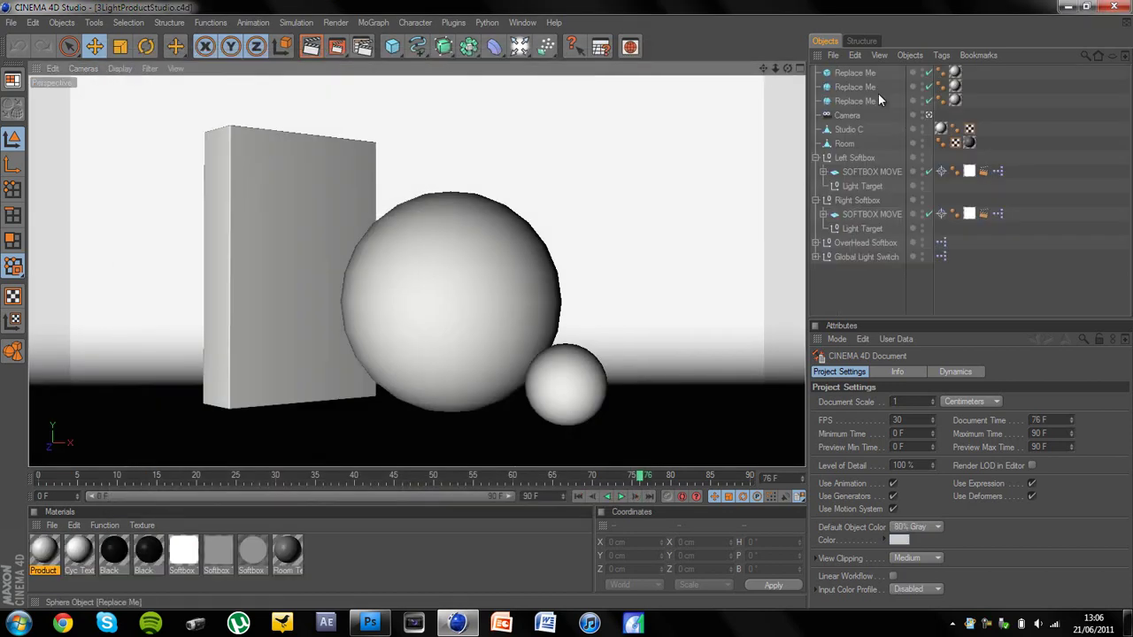
Delete the three Replace Me placeholders, Studio C and Room, keeping camera and softboxes.
{"action": "left_click", "coordinate": [861, 72]}
{"action": "left_click", "coordinate": [864, 87], "text": "shift"}
{"action": "left_click", "coordinate": [863, 101], "text": "shift"}
{"action": "left_click", "coordinate": [854, 129], "text": "shift"}
{"action": "left_click", "coordinate": [849, 143], "text": "shift"}
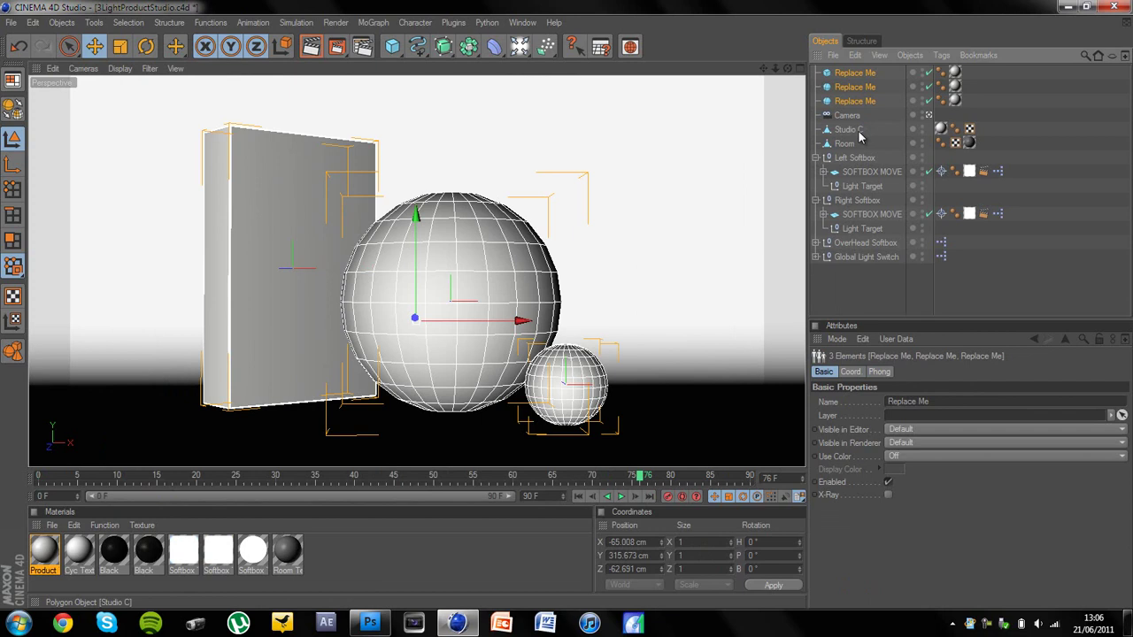
{"action": "key", "text": "Delete"}
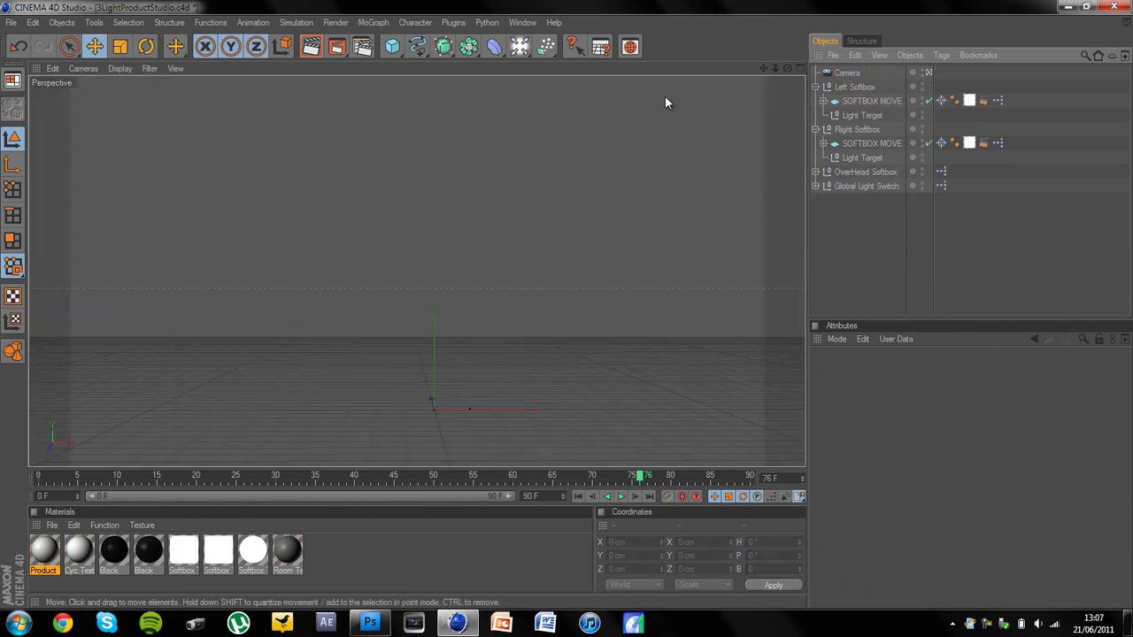
Add a MoGraph MoText object with its text changed to TUTORIAL.
{"action": "left_click", "coordinate": [372, 22]}
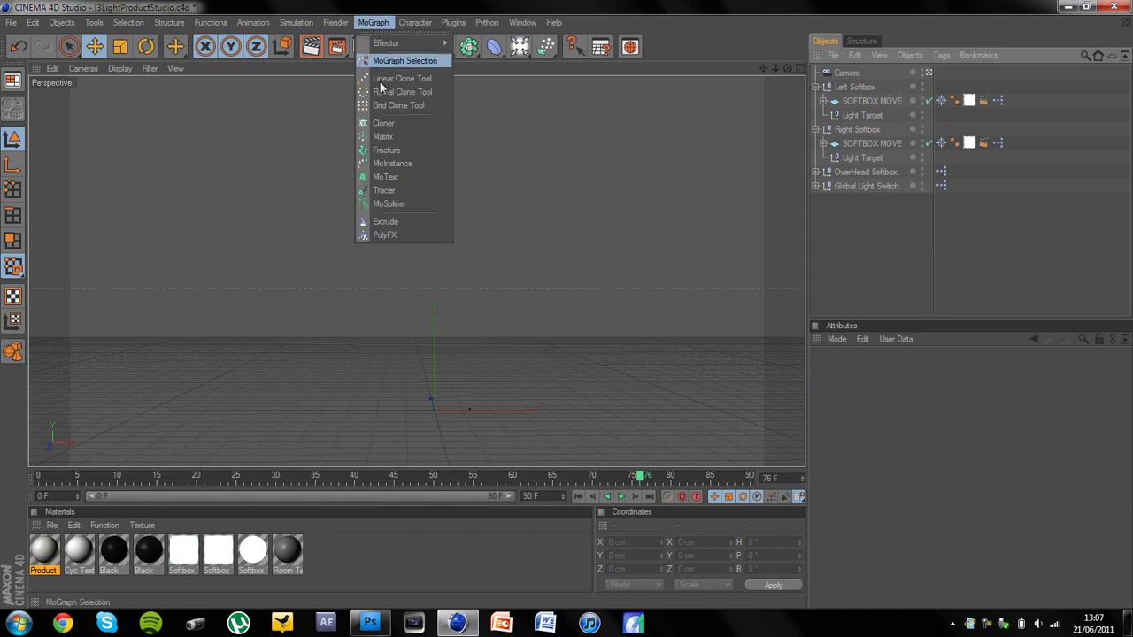
{"action": "left_click", "coordinate": [409, 179]}
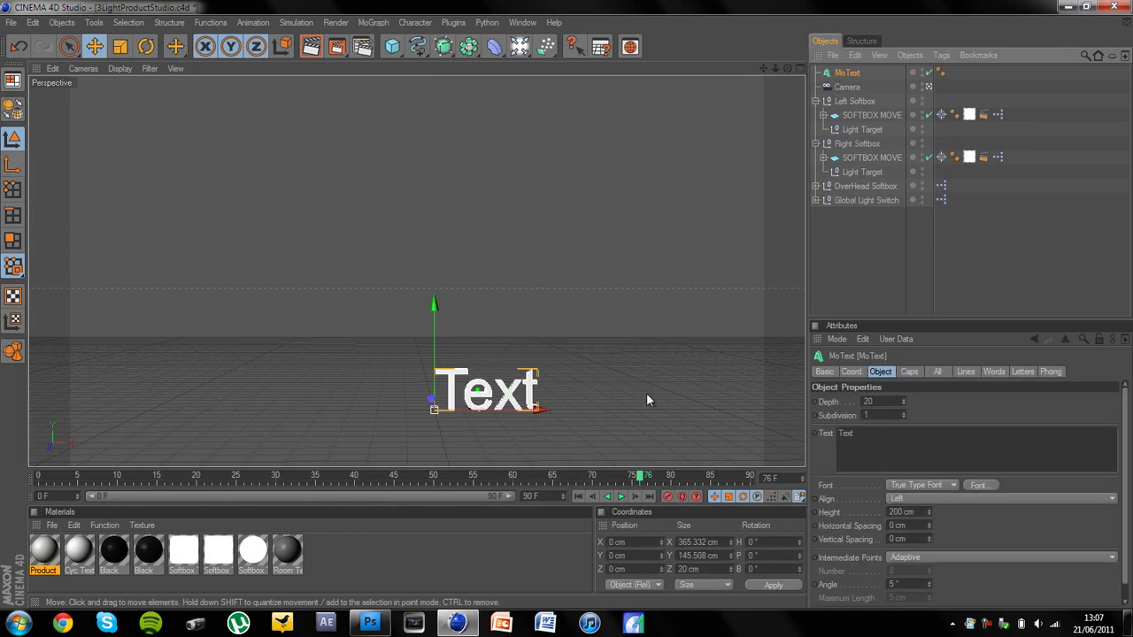
{"action": "left_click_drag", "start_coordinate": [863, 432], "coordinate": [825, 431]}
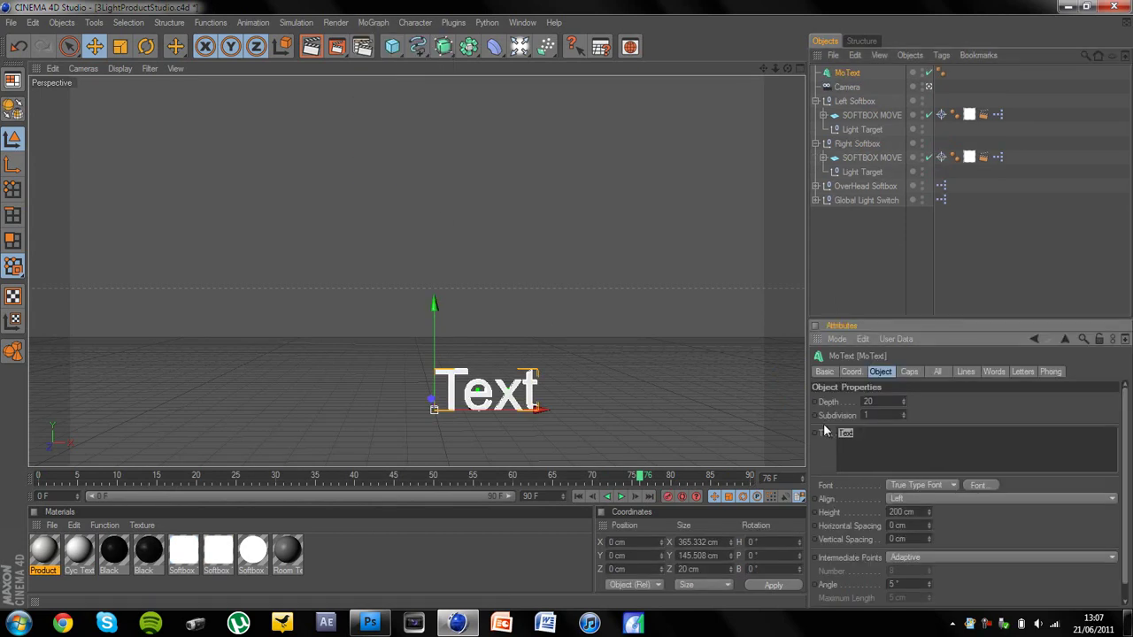
{"action": "type", "text": "TUTORIAL"}
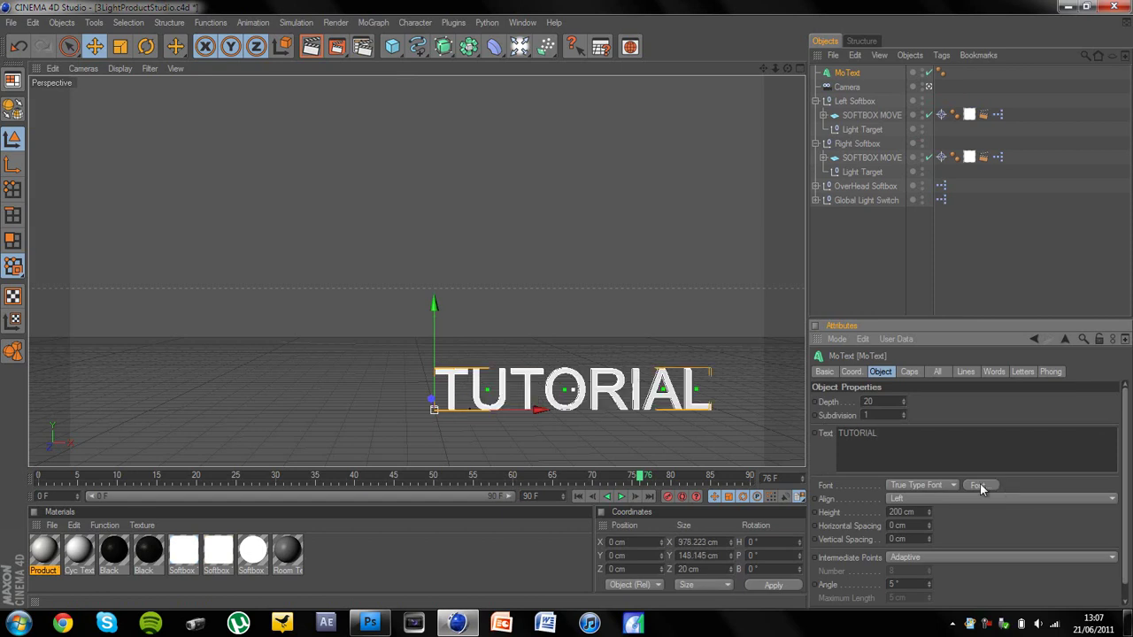
Set the MoText font to Agency FB.
{"action": "left_click", "coordinate": [978, 485]}
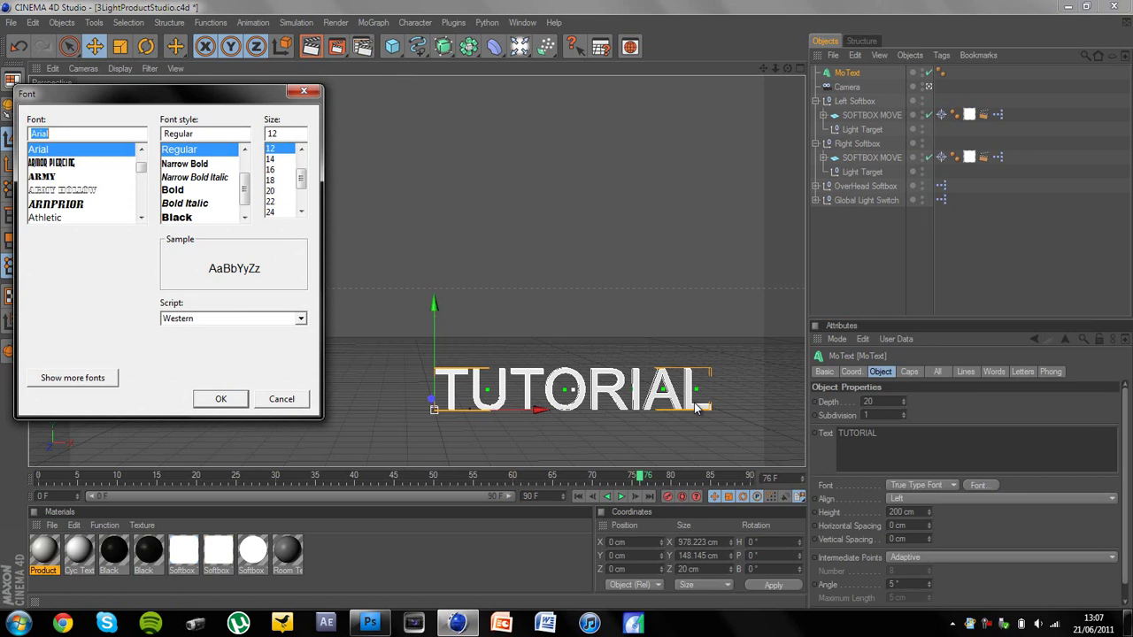
{"action": "type", "text": "agency"}
{"action": "key", "text": "Down"}
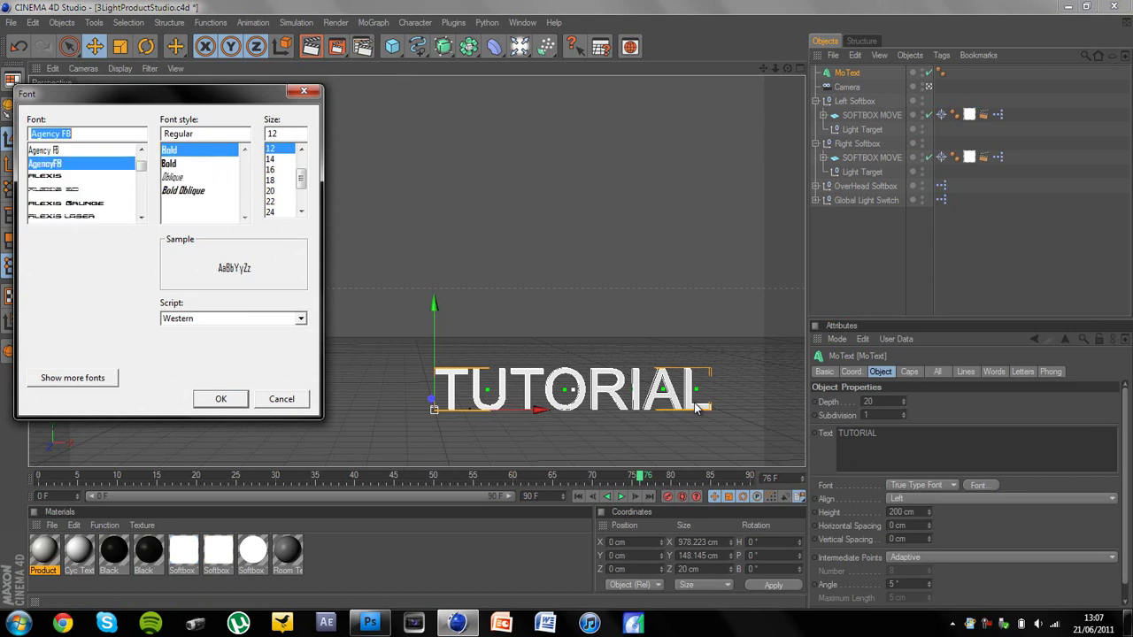
{"action": "key", "text": "Return"}
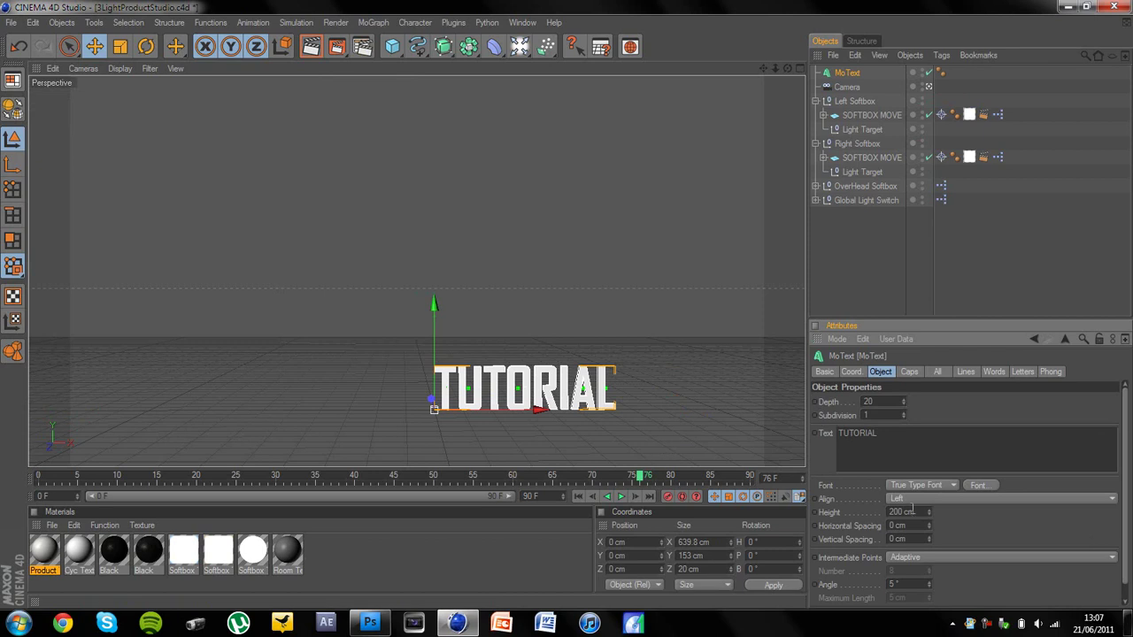
Set the text height to 598 cm and move TUTORIAL left of centre.
{"action": "left_click", "coordinate": [929, 514]}
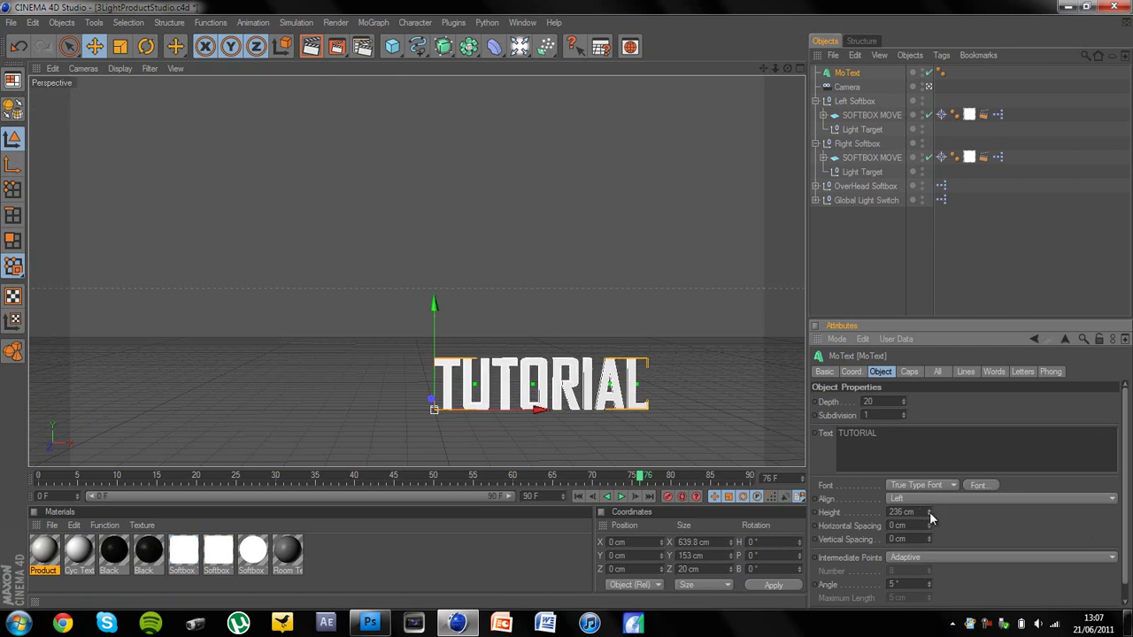
{"action": "mouse_move", "coordinate": [929, 512]}
{"action": "left_mouse_down"}
{"action": "mouse_move", "coordinate": [970, 459]}
{"action": "mouse_move", "coordinate": [930, 511]}
{"action": "left_mouse_up"}
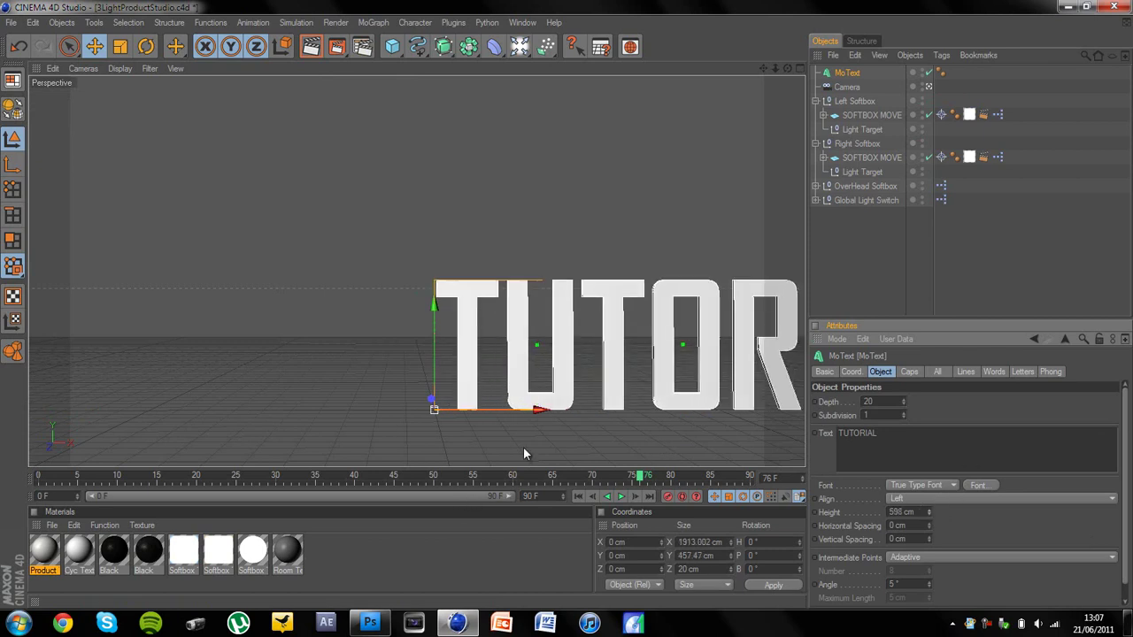
{"action": "left_click_drag", "start_coordinate": [523, 447], "coordinate": [246, 369]}
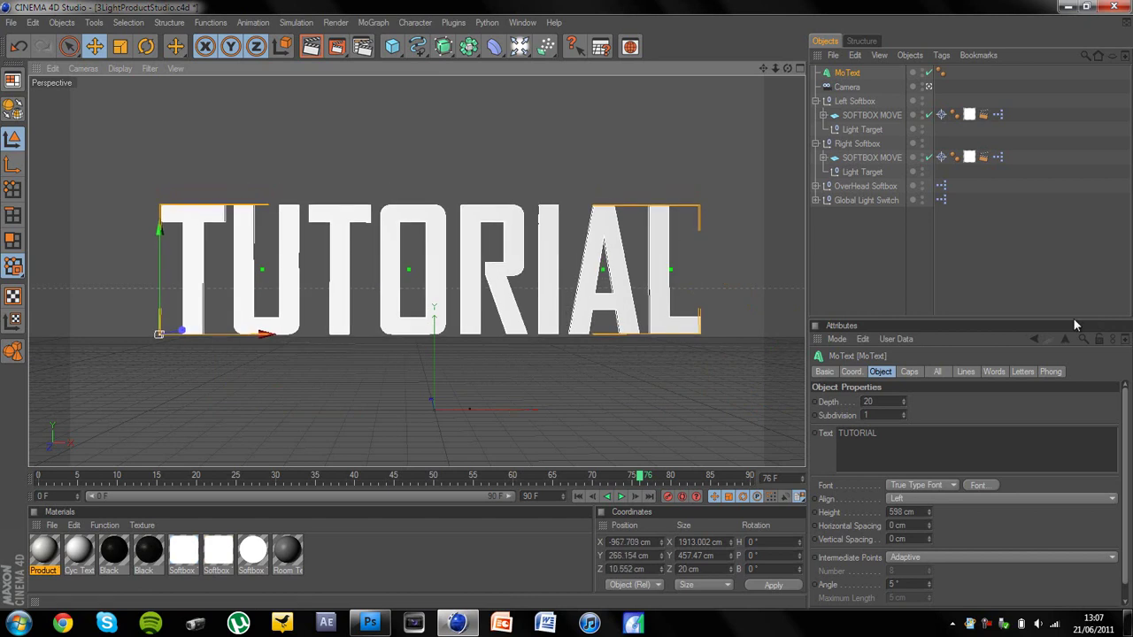
Deepen the extrusion, give start and end Fillet Caps, and nudge the text further left.
{"action": "left_click_drag", "start_coordinate": [904, 403], "coordinate": [904, 404]}
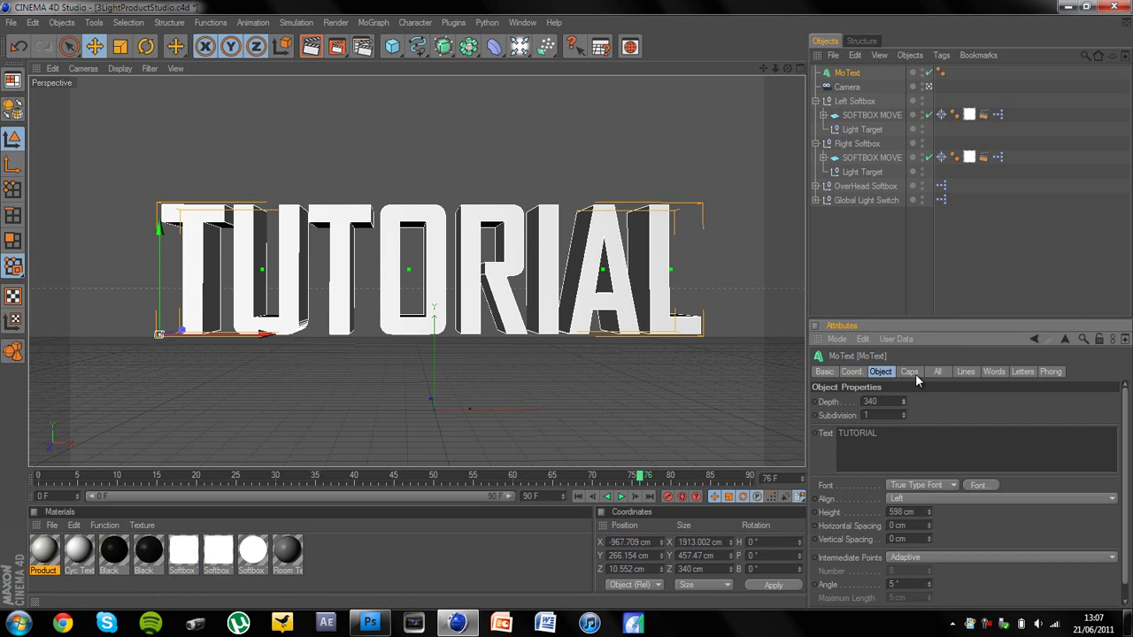
{"action": "left_click", "coordinate": [911, 372]}
{"action": "left_click", "coordinate": [905, 401]}
{"action": "left_click", "coordinate": [888, 447]}
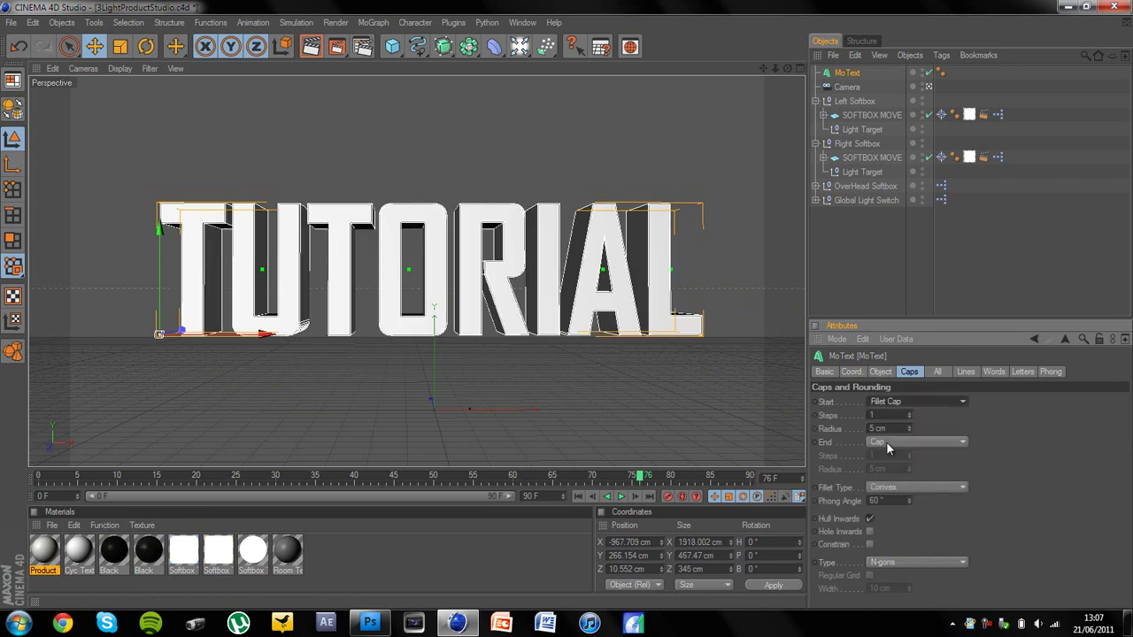
{"action": "left_click", "coordinate": [887, 443]}
{"action": "left_click", "coordinate": [893, 487]}
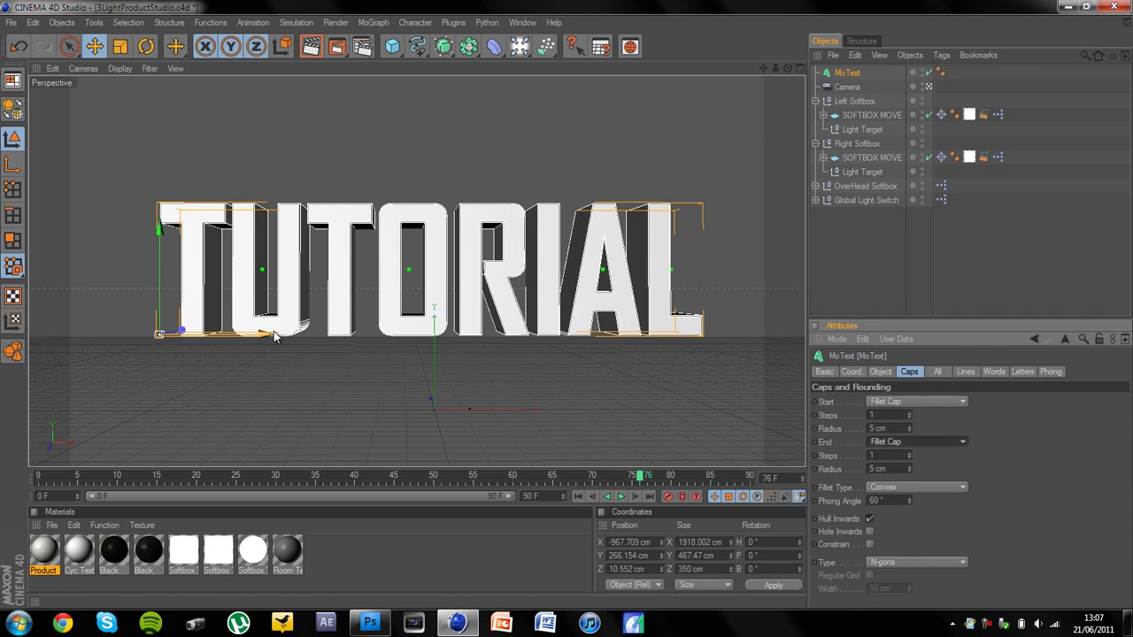
{"action": "left_click_drag", "start_coordinate": [274, 336], "coordinate": [262, 336]}
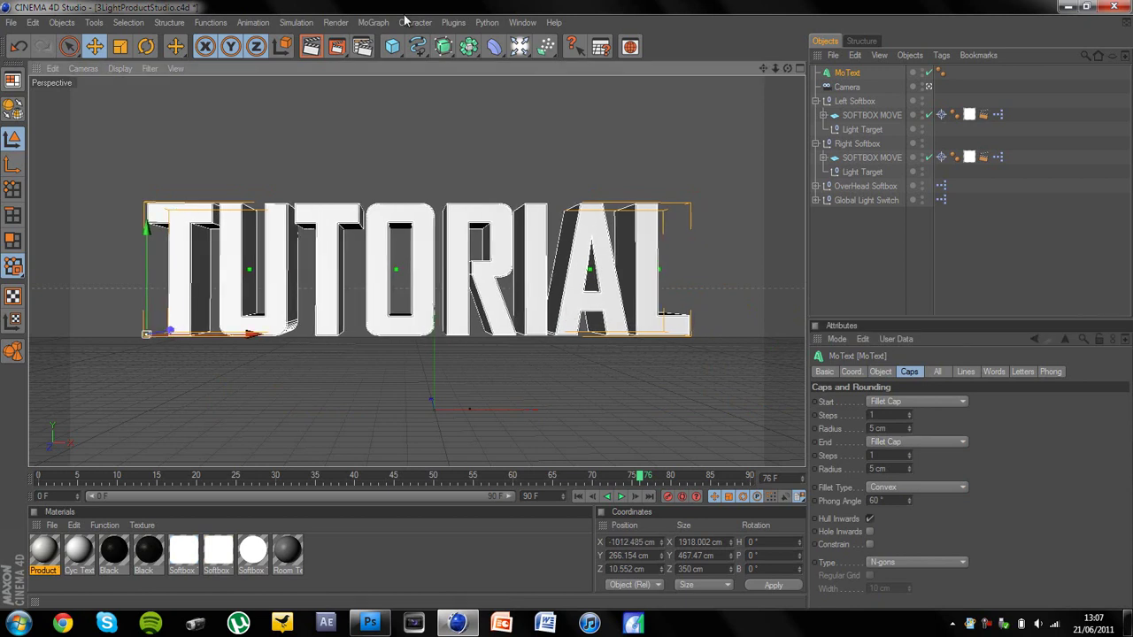
Add Ambient Occlusion, Depth of Field and Color Correction effects in Render Settings.
{"action": "left_click", "coordinate": [372, 47]}
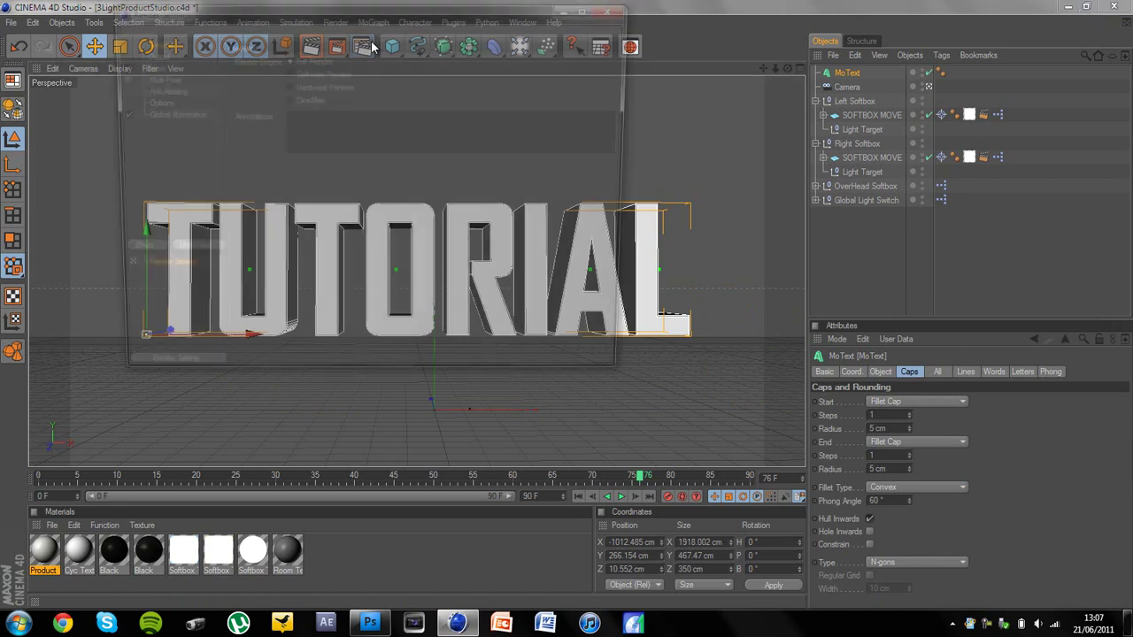
{"action": "left_click", "coordinate": [129, 253]}
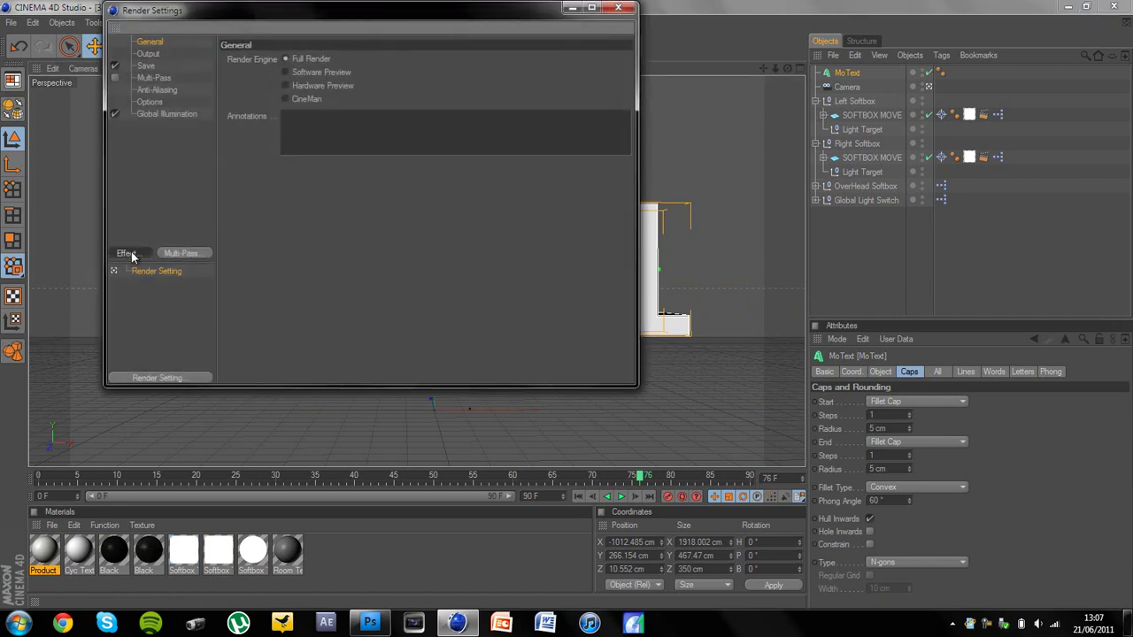
{"action": "left_click", "coordinate": [184, 335]}
{"action": "left_click", "coordinate": [133, 254]}
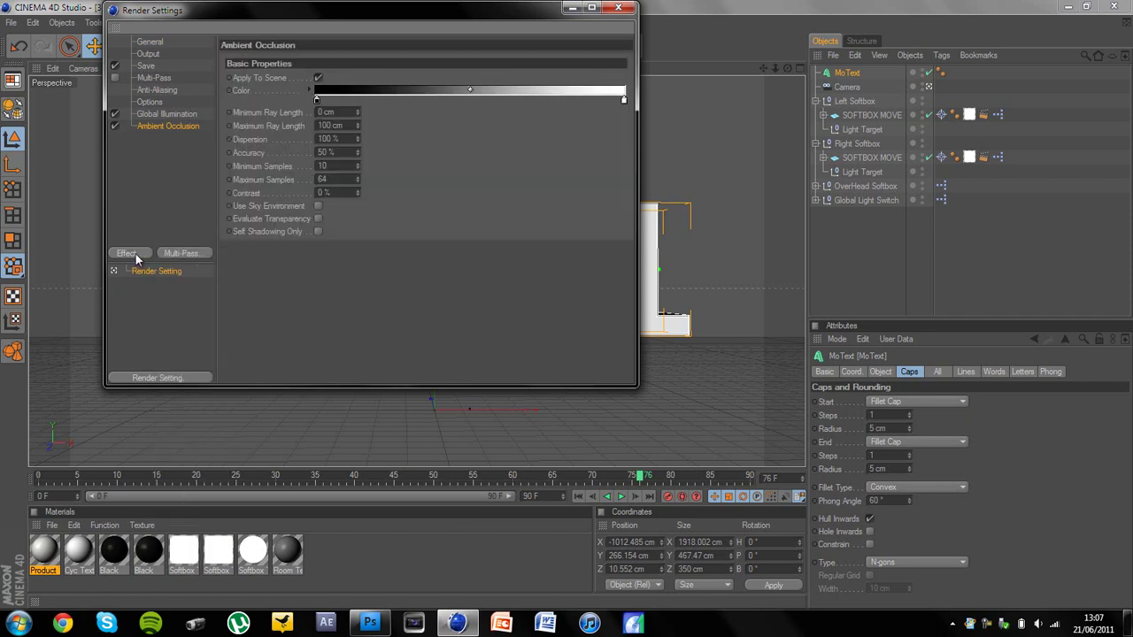
{"action": "left_click", "coordinate": [192, 404]}
{"action": "left_click", "coordinate": [124, 253]}
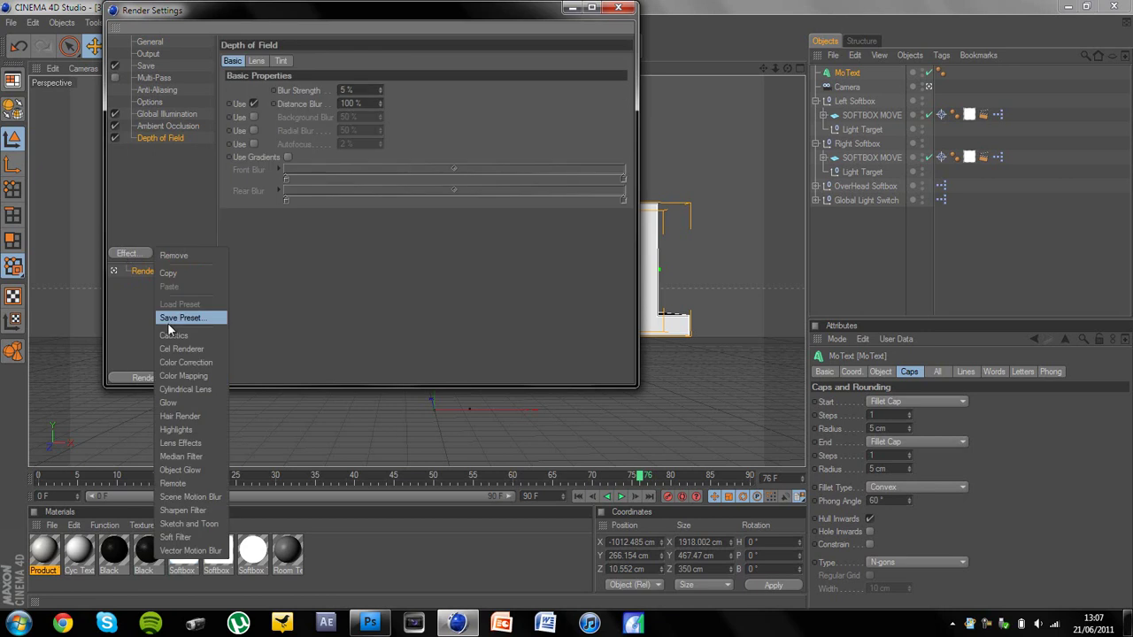
{"action": "left_click", "coordinate": [178, 371]}
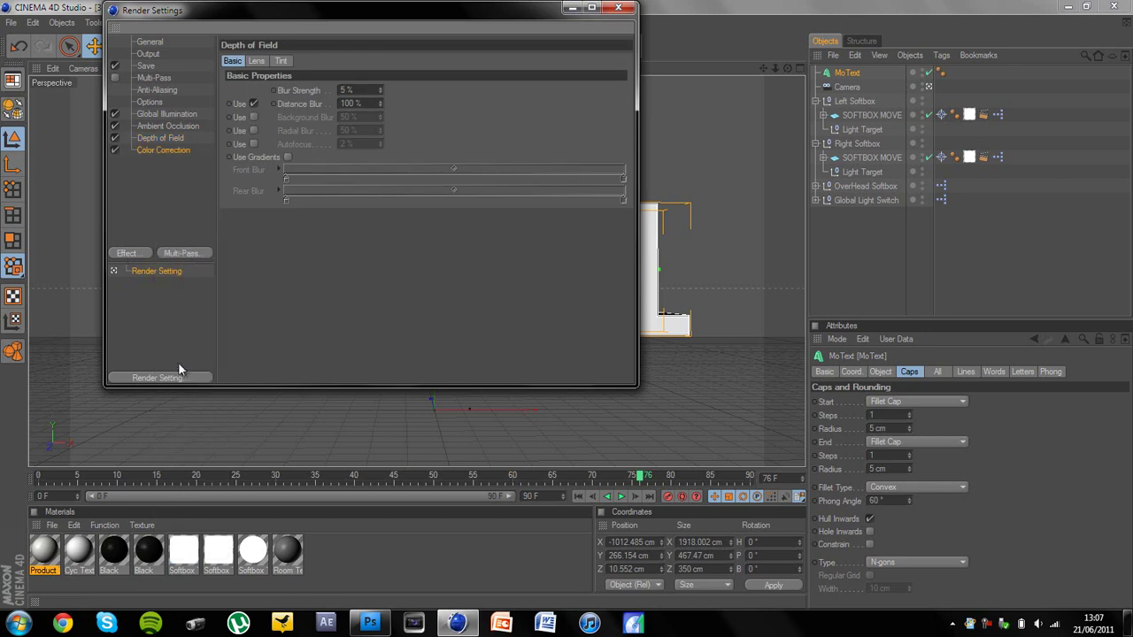
Set the render output size to 1920 × 1080.
{"action": "left_click", "coordinate": [147, 53]}
{"action": "double_click", "coordinate": [305, 73]}
{"action": "type", "text": "18"}
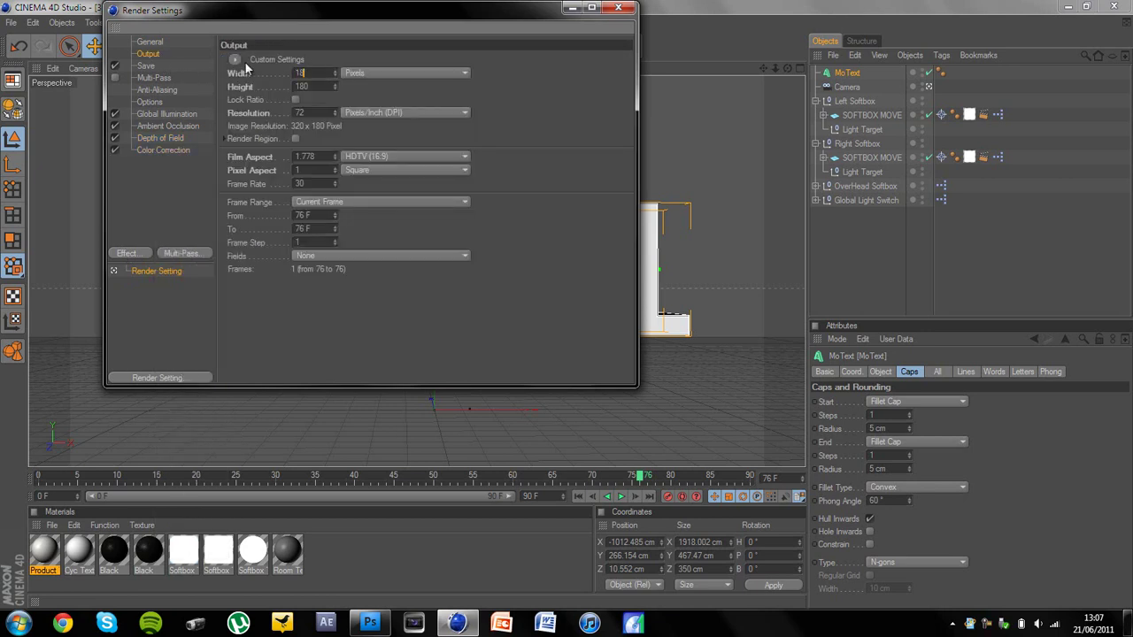
{"action": "type", "text": "20"}
{"action": "key", "text": "Tab"}
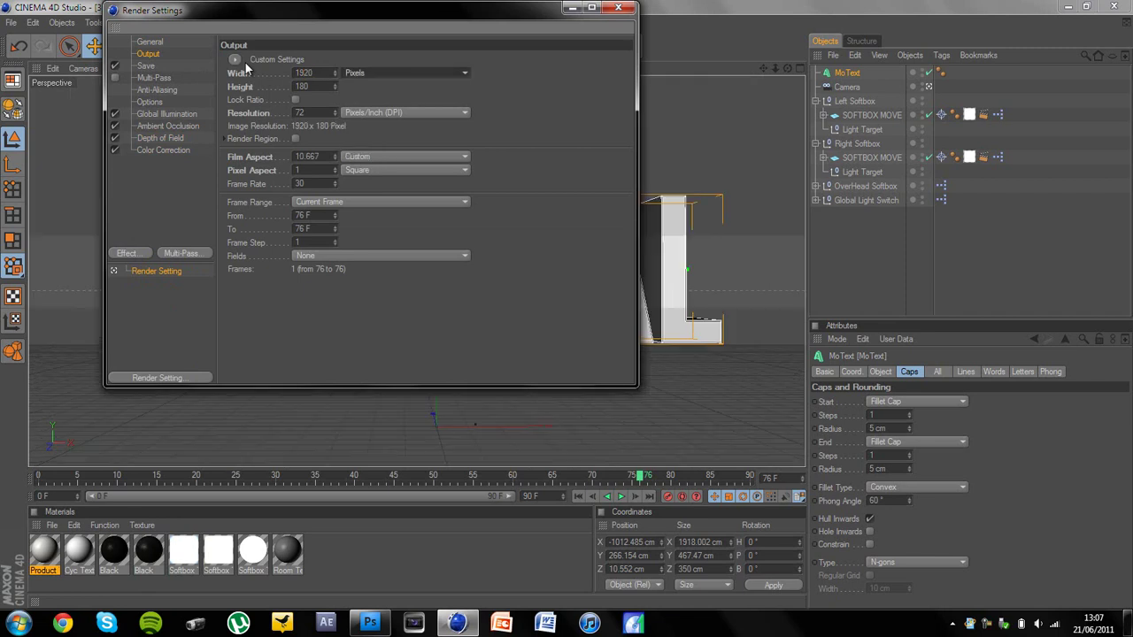
{"action": "type", "text": "1080"}
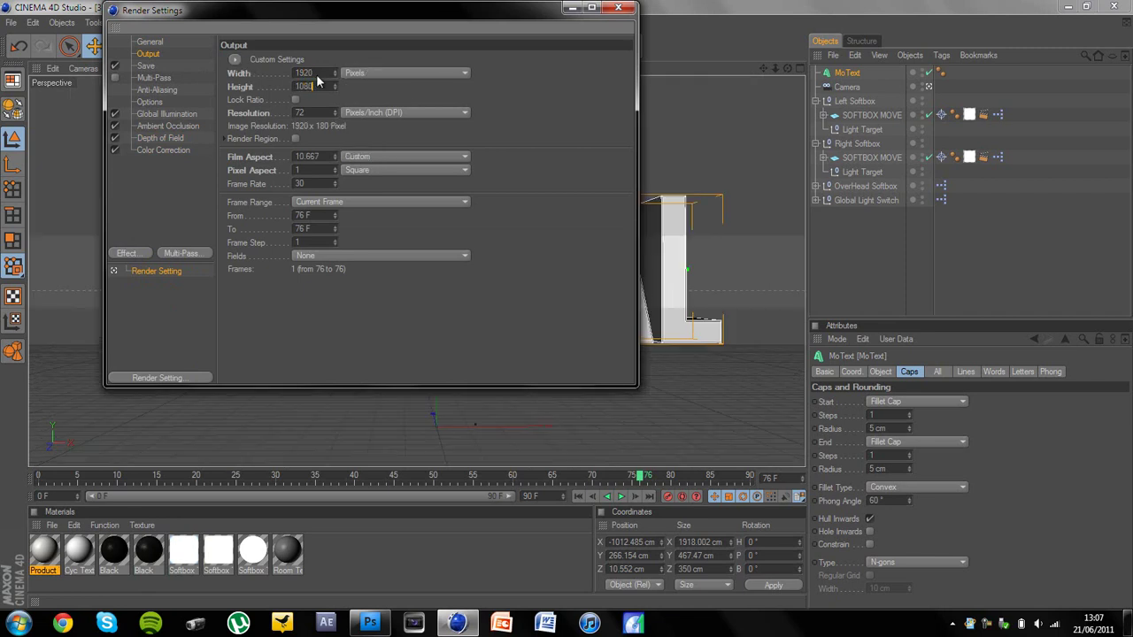
{"action": "key", "text": "Return"}
Set the save format to QuickTime PNG with an alpha channel.
{"action": "left_click", "coordinate": [132, 66]}
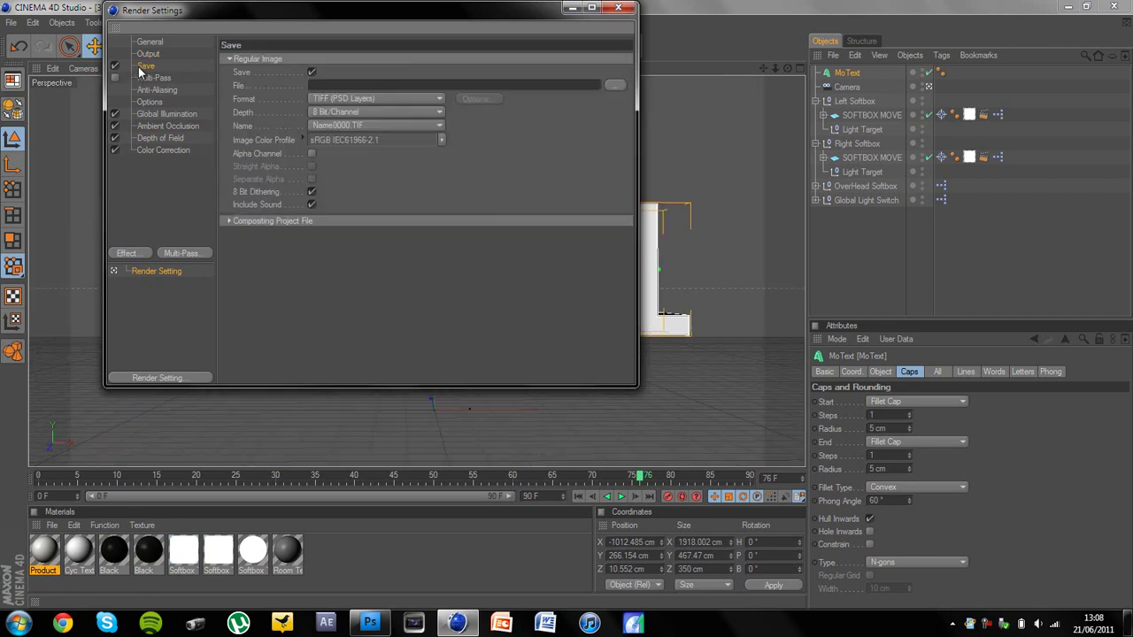
{"action": "left_click", "coordinate": [423, 98]}
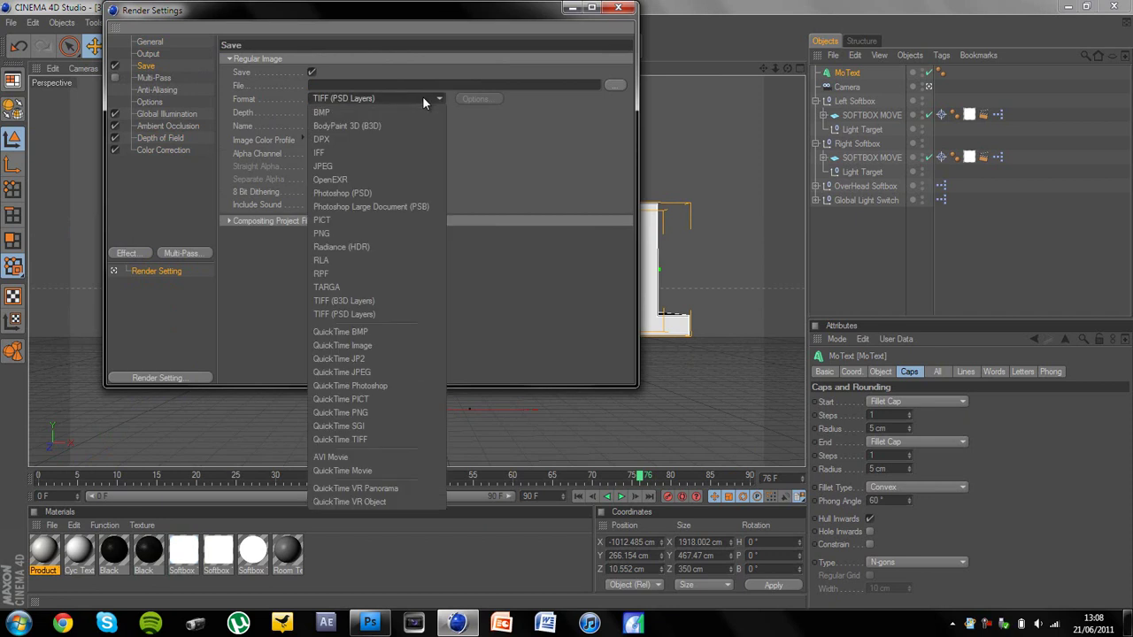
{"action": "left_click", "coordinate": [379, 413]}
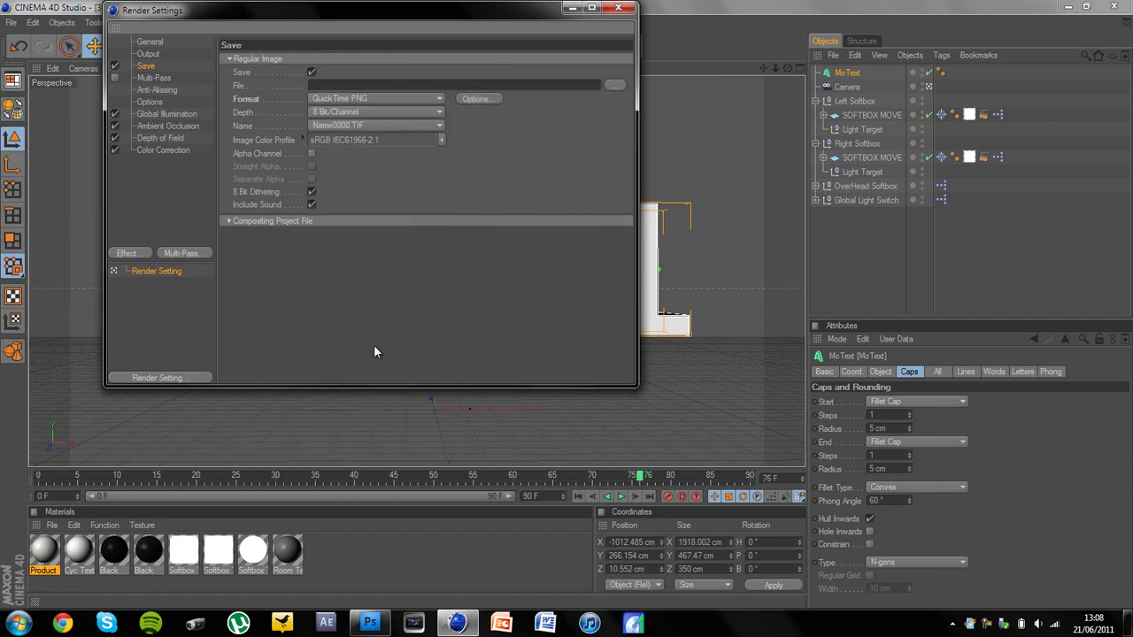
{"action": "left_click", "coordinate": [312, 154]}
Set the render save path to a file named 'text' on the Desktop.
{"action": "left_click", "coordinate": [613, 85]}
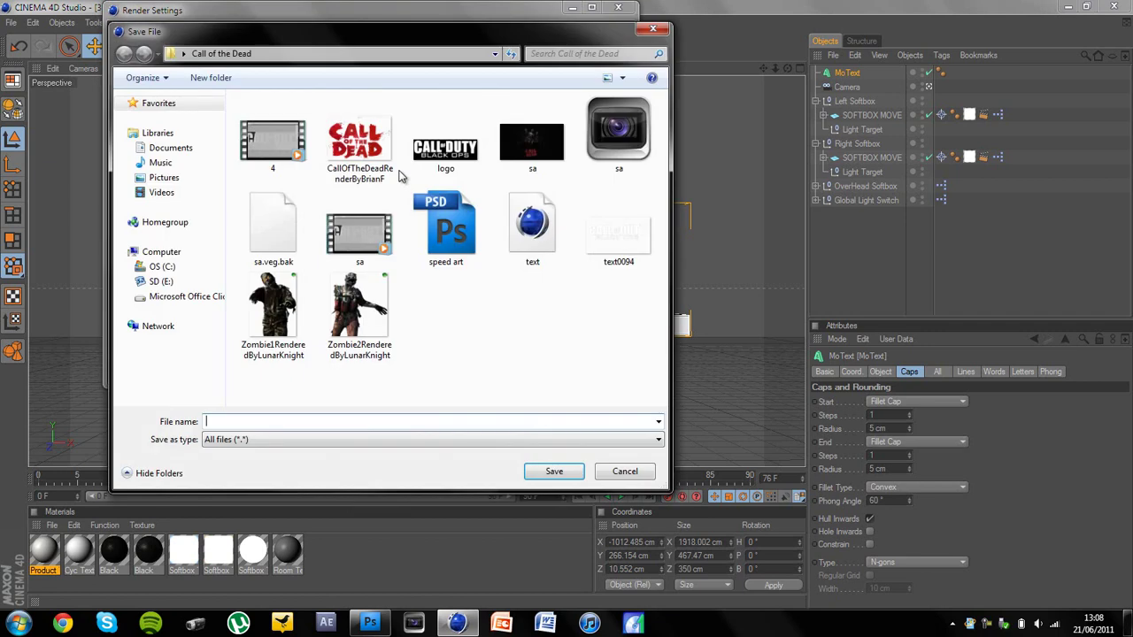
{"action": "left_click", "coordinate": [183, 55]}
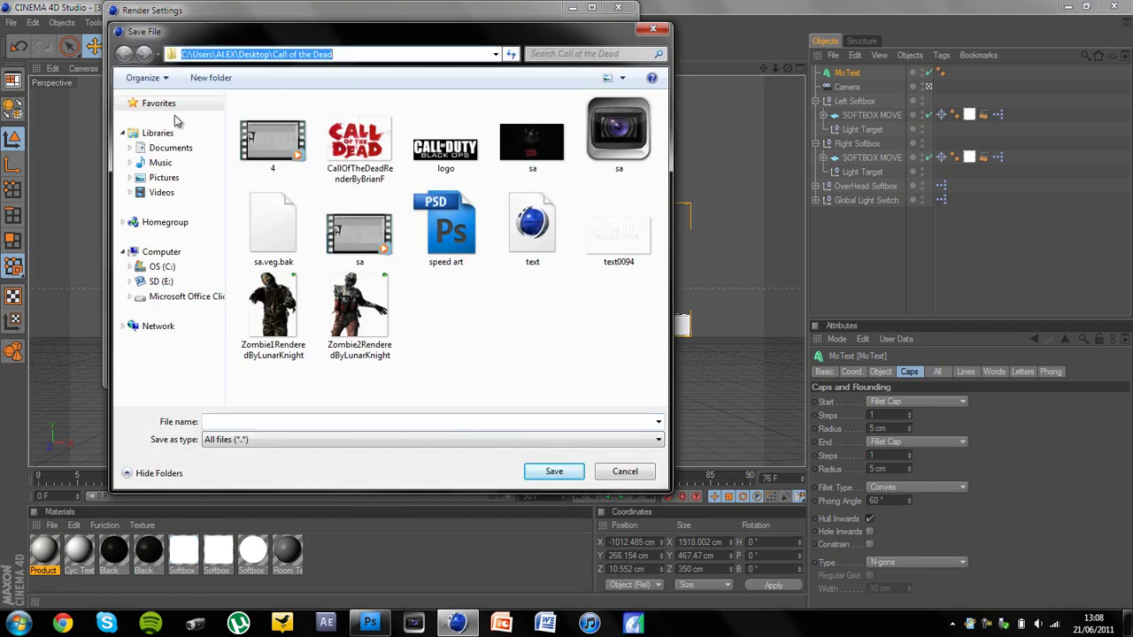
{"action": "left_click", "coordinate": [157, 133]}
{"action": "left_click", "coordinate": [160, 162]}
{"action": "left_click", "coordinate": [183, 53]}
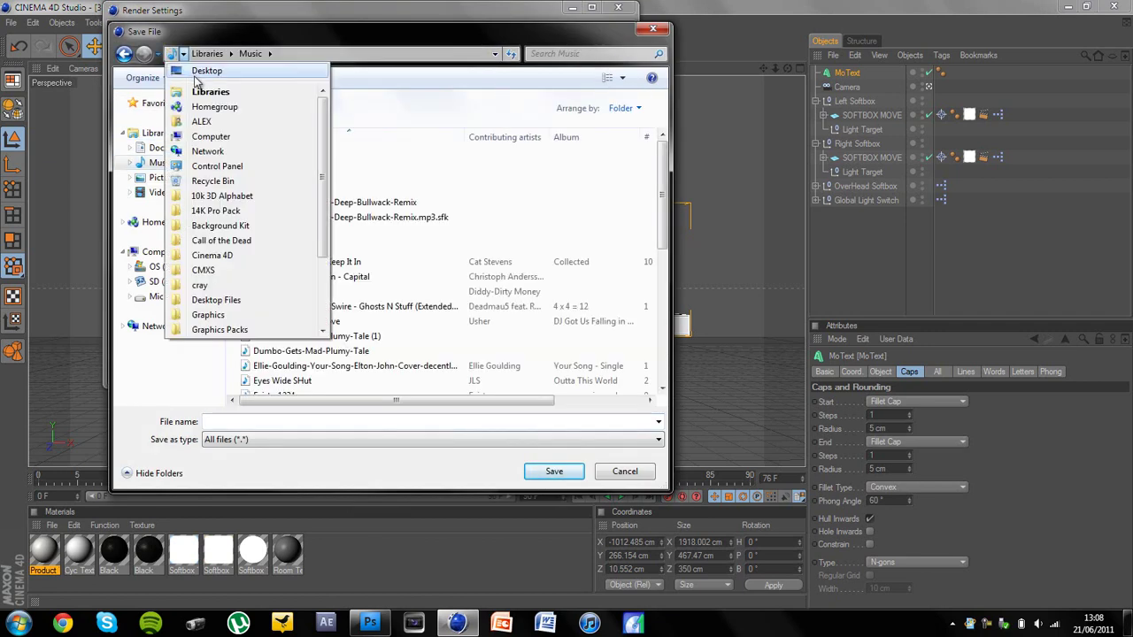
{"action": "left_click", "coordinate": [213, 71]}
{"action": "left_click", "coordinate": [346, 423]}
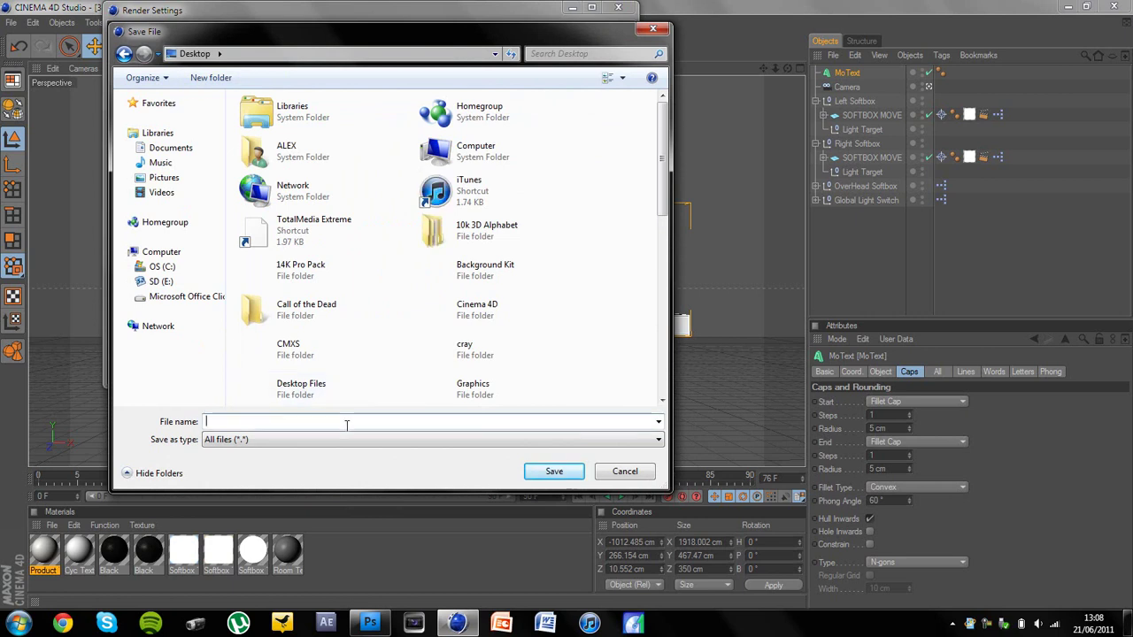
{"action": "type", "text": "text"}
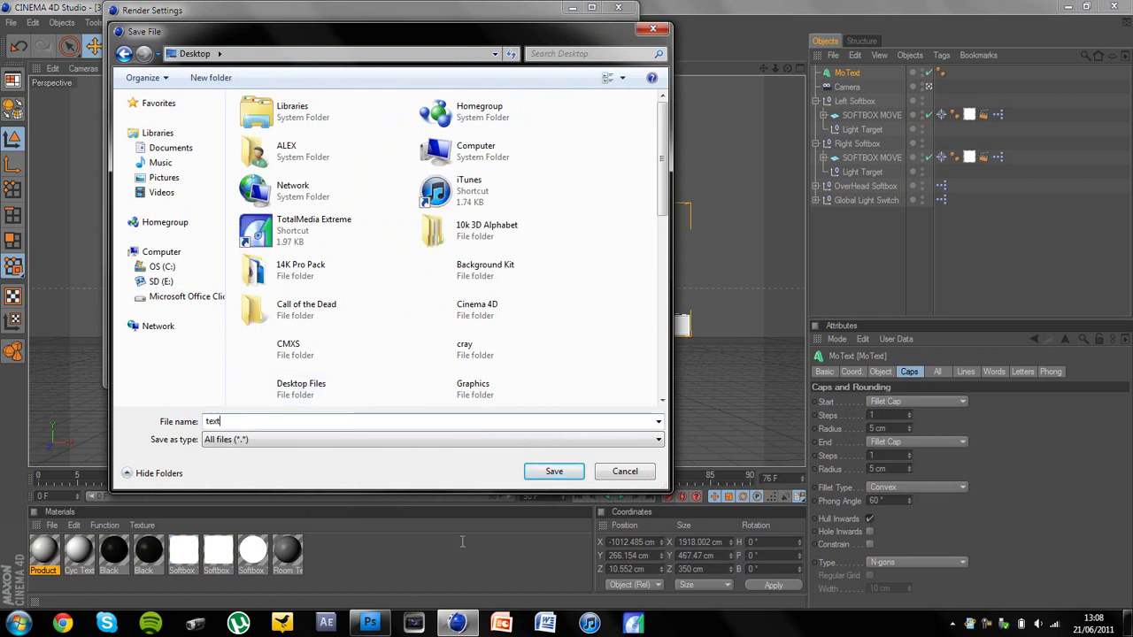
{"action": "key", "text": "Return"}
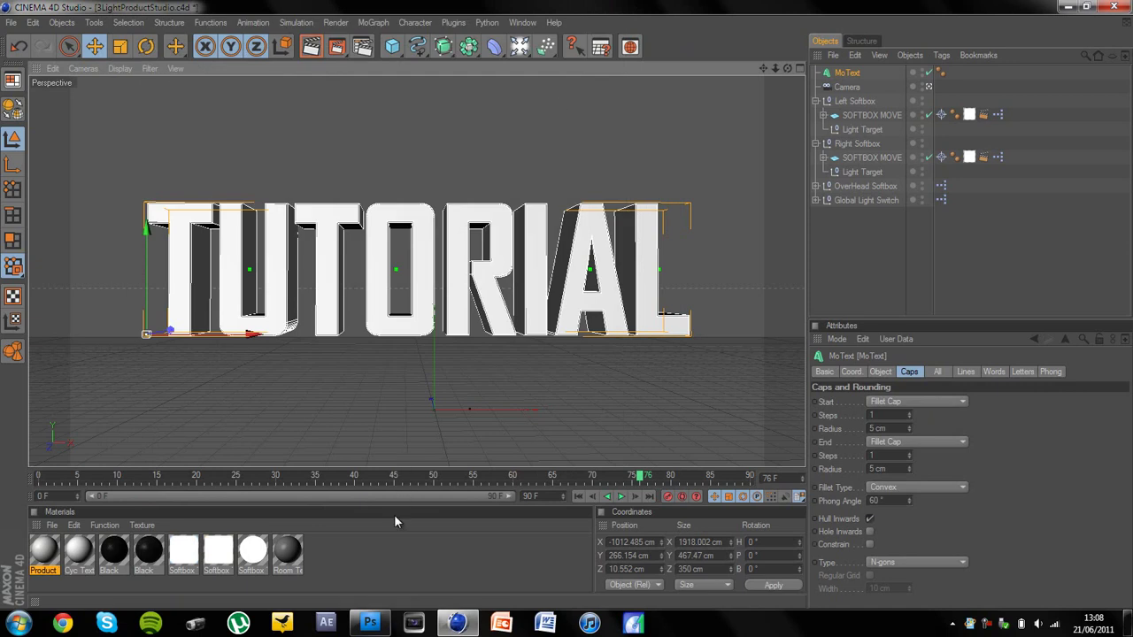
Create a new material Mat with a near-black colour and specular turned off.
{"action": "double_click", "coordinate": [412, 556]}
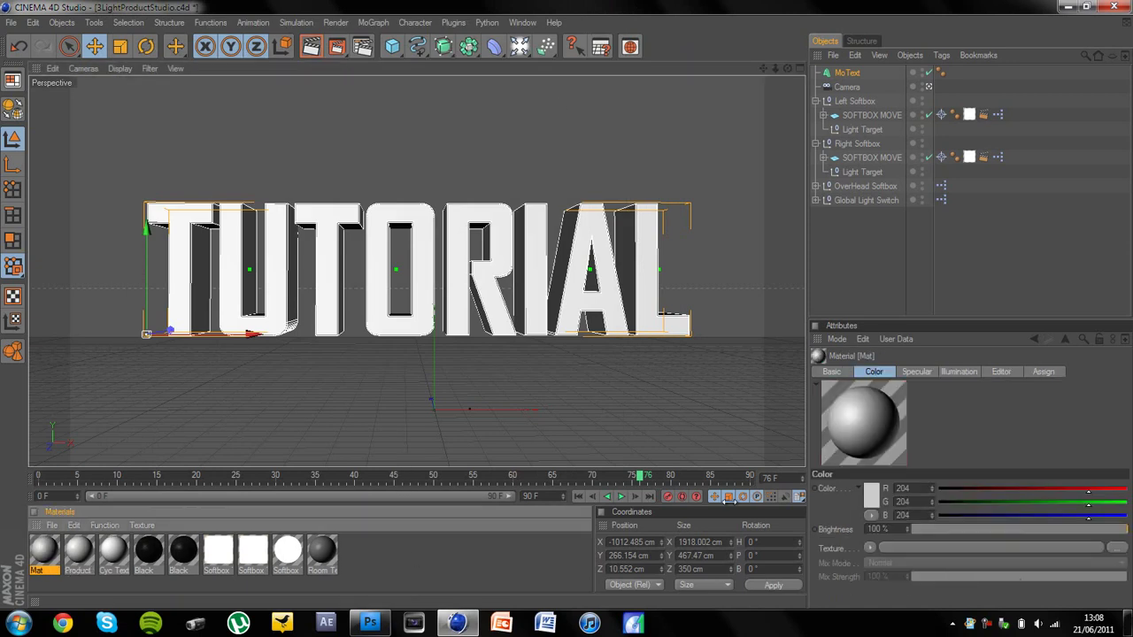
{"action": "left_click", "coordinate": [871, 496]}
{"action": "left_click_drag", "start_coordinate": [868, 497], "coordinate": [789, 516]}
{"action": "left_click", "coordinate": [841, 566]}
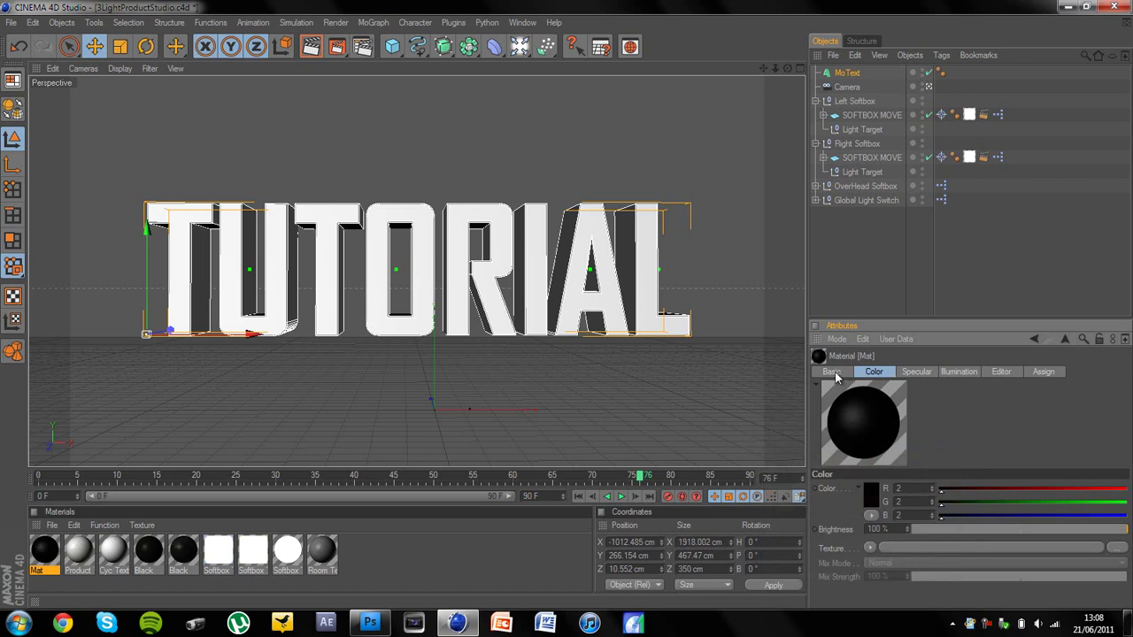
{"action": "left_click", "coordinate": [832, 371]}
{"action": "left_click", "coordinate": [863, 579]}
Enable luminance and reflection on Mat, with black reflection at 7%.
{"action": "left_click", "coordinate": [863, 530]}
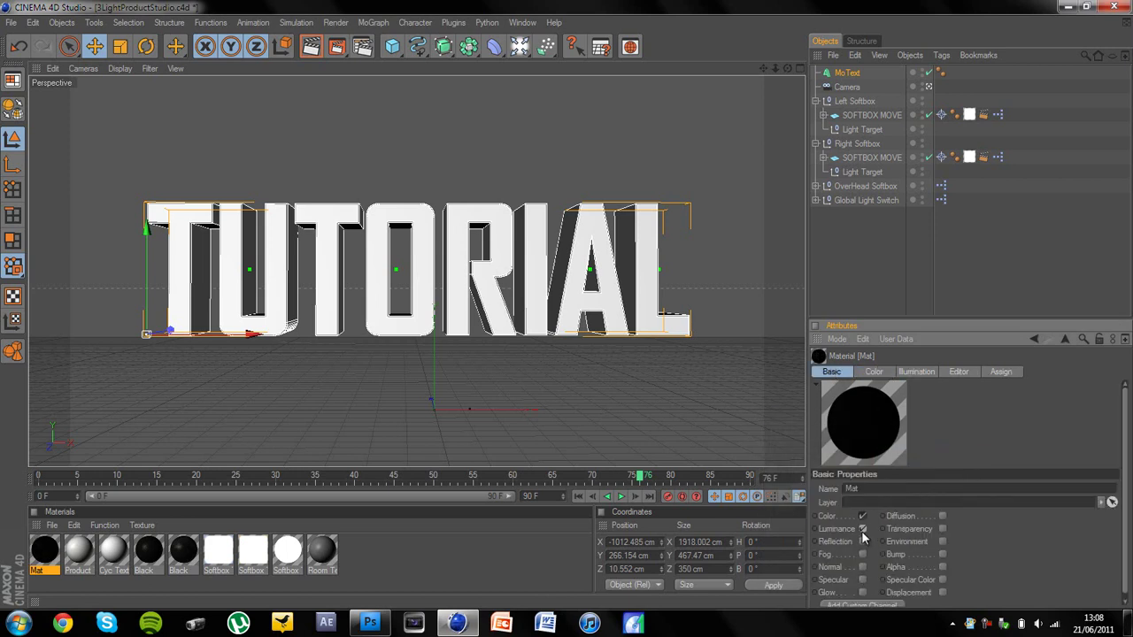
{"action": "left_click", "coordinate": [863, 542]}
{"action": "left_click", "coordinate": [949, 372]}
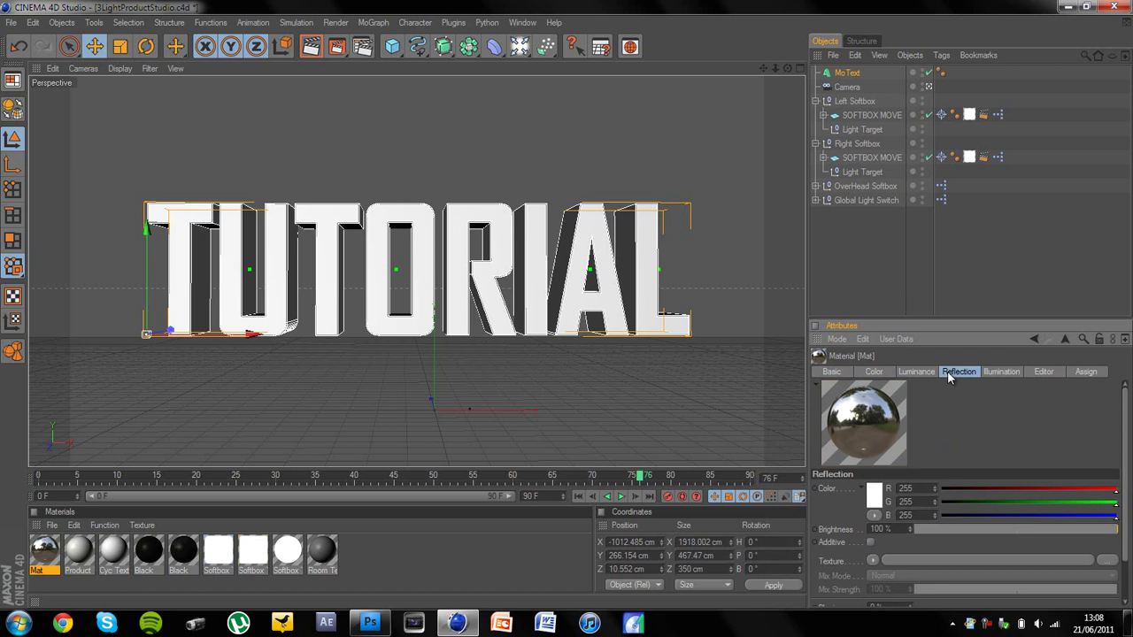
{"action": "left_click", "coordinate": [929, 530]}
{"action": "left_click", "coordinate": [873, 494]}
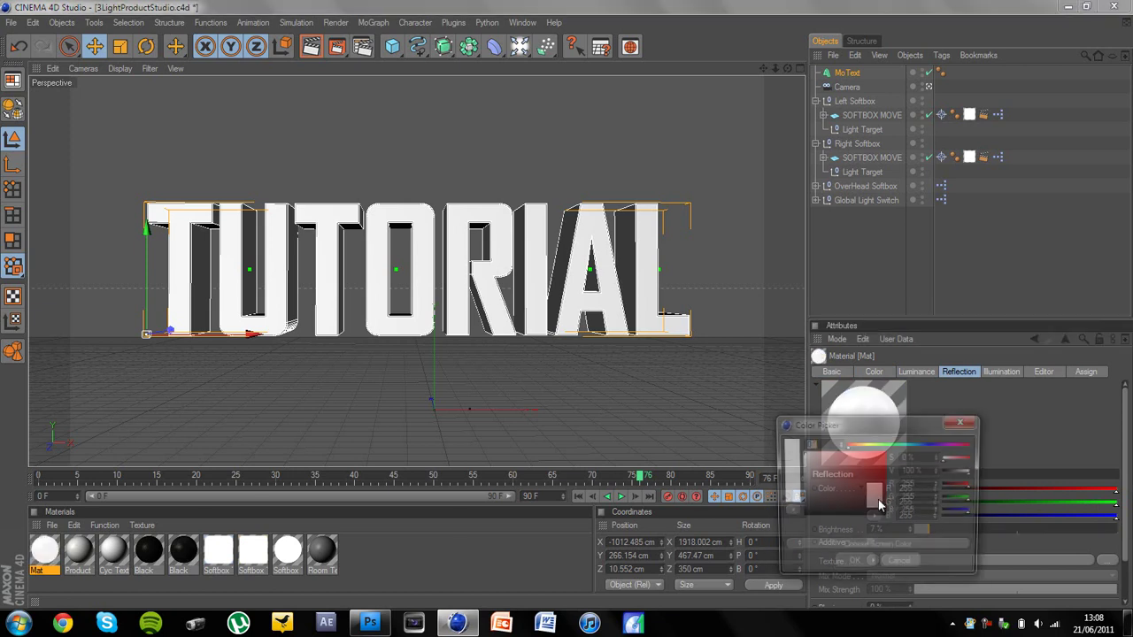
{"action": "left_click_drag", "start_coordinate": [859, 496], "coordinate": [866, 511]}
{"action": "left_click", "coordinate": [855, 568]}
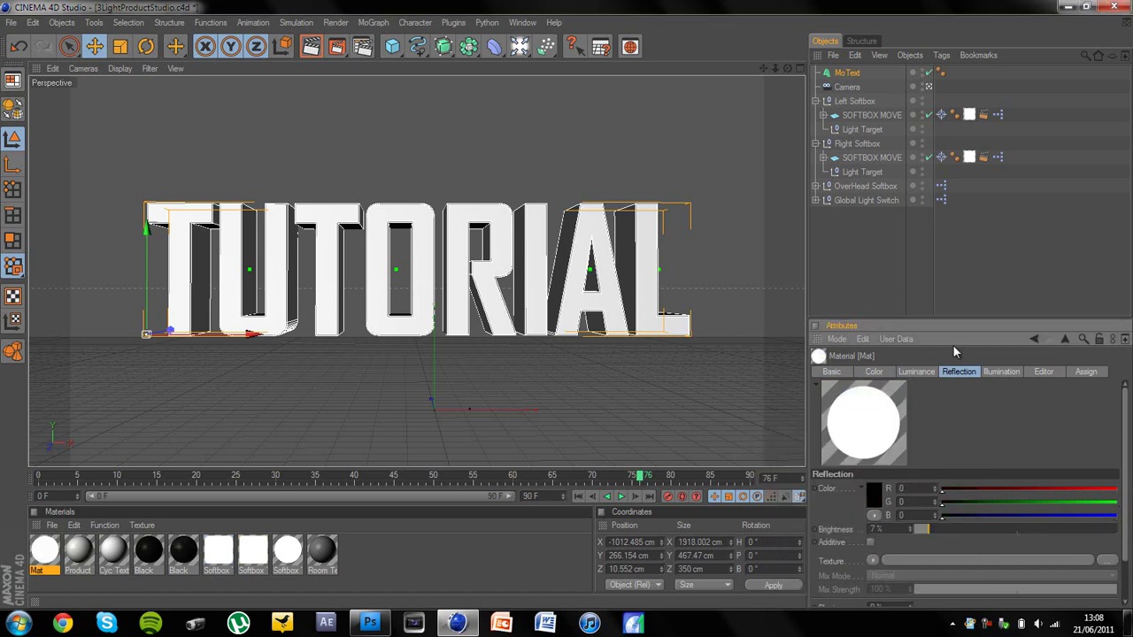
Set Mat's luminance colour to near-black (RGB 16) at 12% brightness.
{"action": "left_click", "coordinate": [919, 372]}
{"action": "left_click", "coordinate": [872, 496]}
{"action": "left_click_drag", "start_coordinate": [873, 499], "coordinate": [788, 517]}
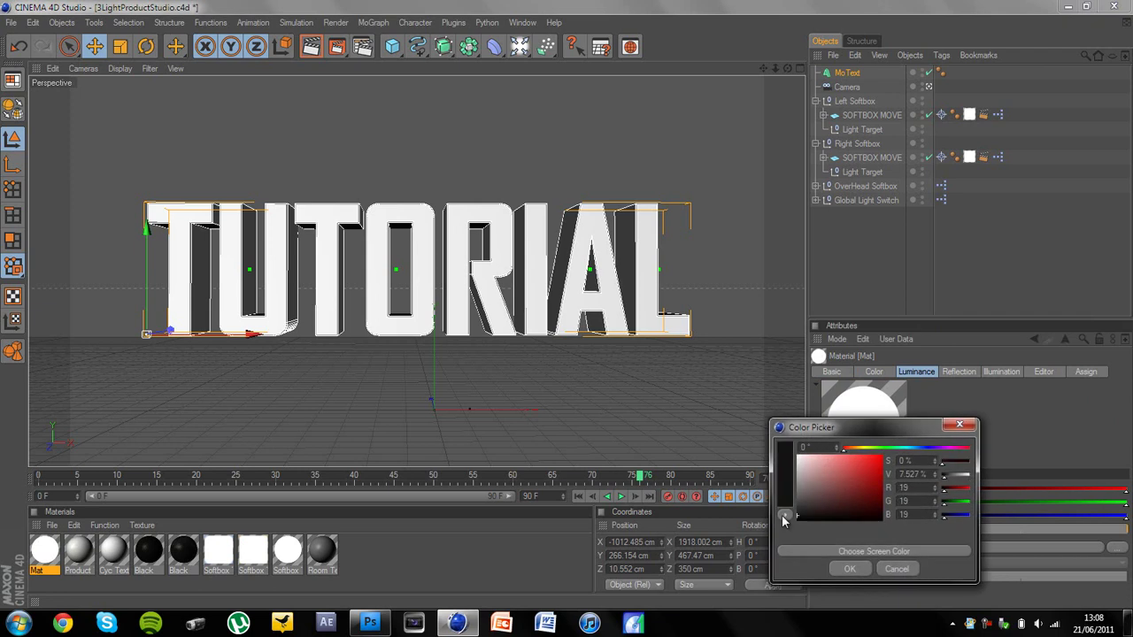
{"action": "left_click", "coordinate": [850, 569]}
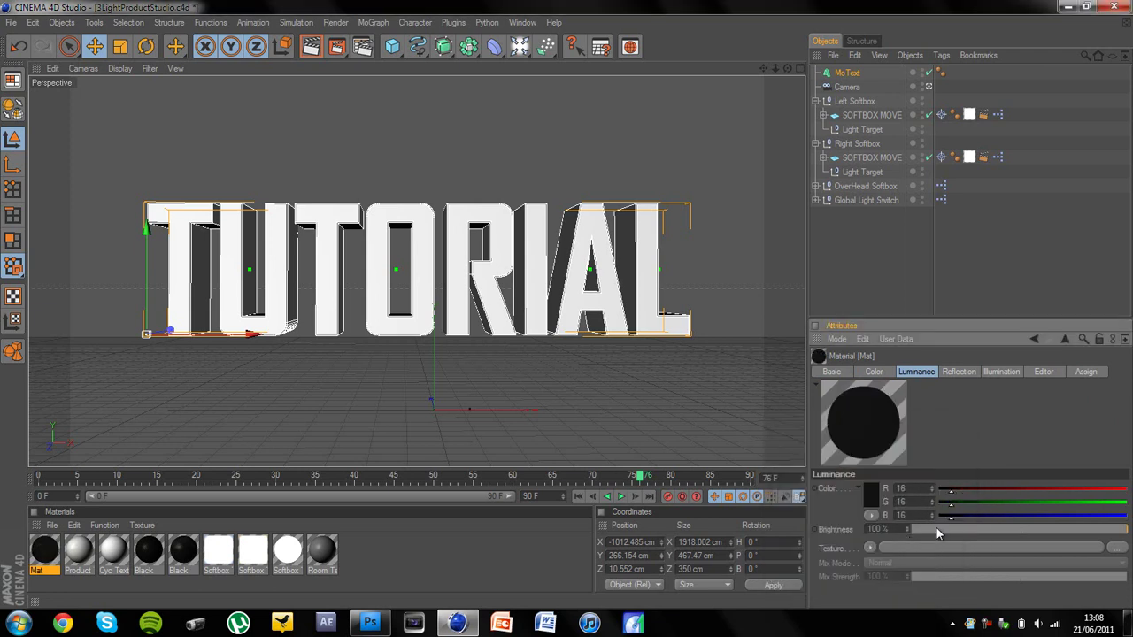
{"action": "left_click", "coordinate": [938, 528]}
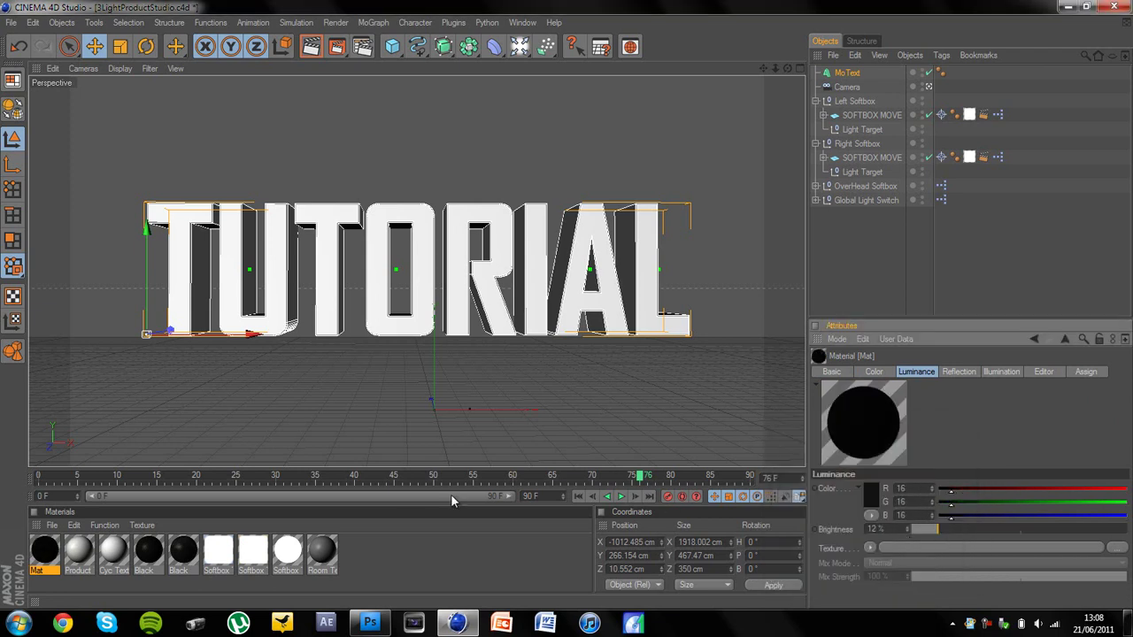
Create a new material Mat.1 with a saturated blue base colour.
{"action": "double_click", "coordinate": [459, 575]}
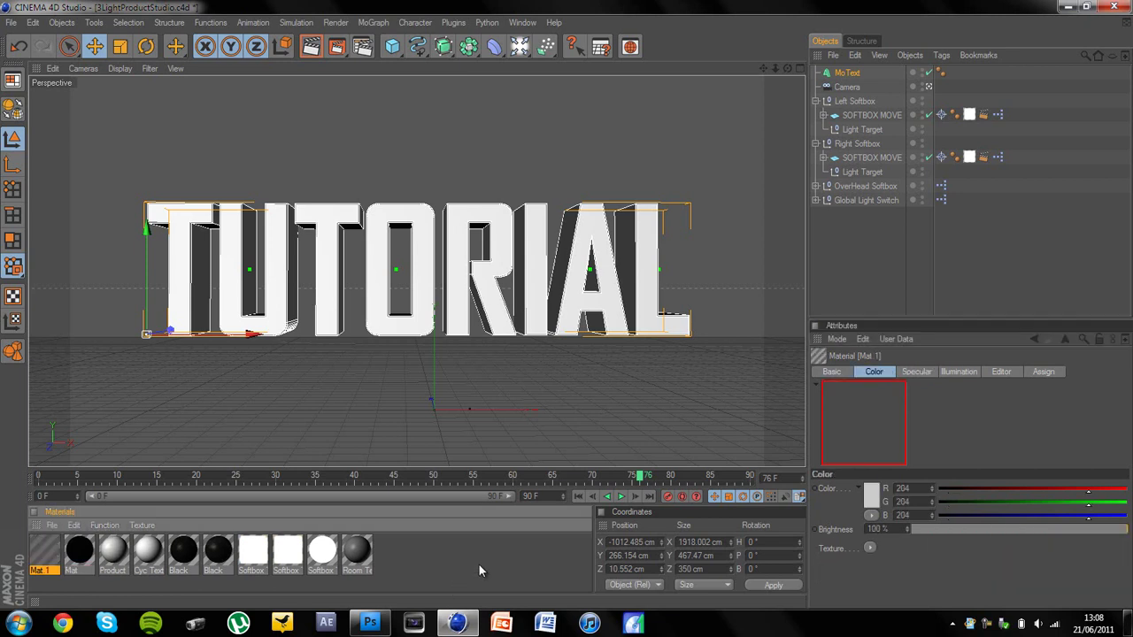
{"action": "left_click", "coordinate": [872, 492]}
{"action": "left_click", "coordinate": [919, 438]}
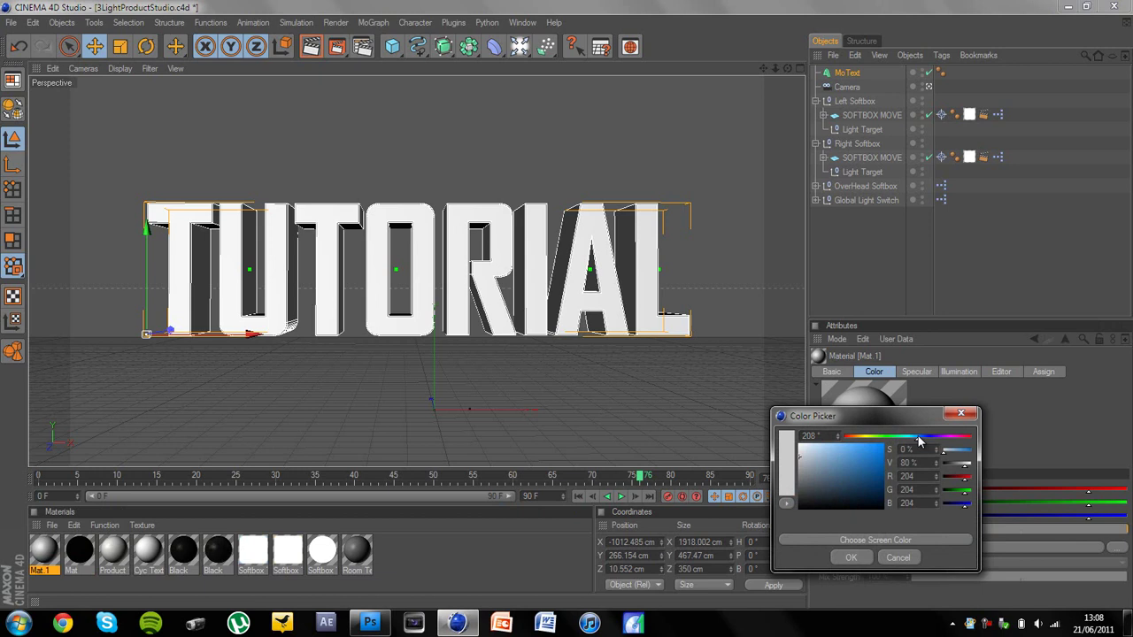
{"action": "left_click", "coordinate": [883, 446]}
{"action": "left_click", "coordinate": [851, 558]}
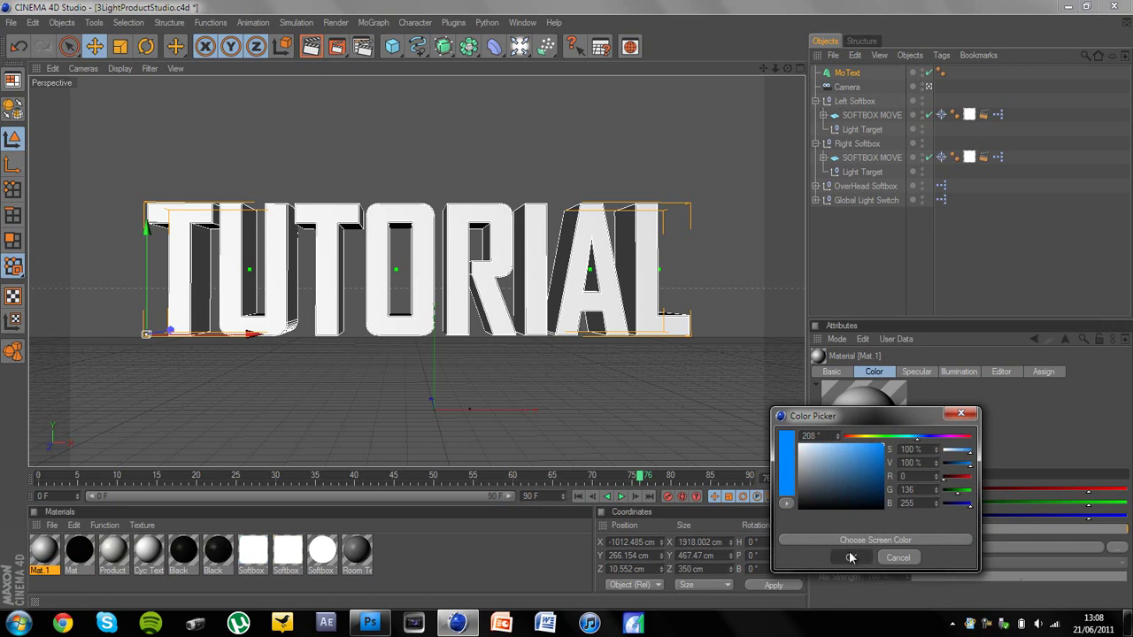
{"action": "left_click", "coordinate": [846, 373]}
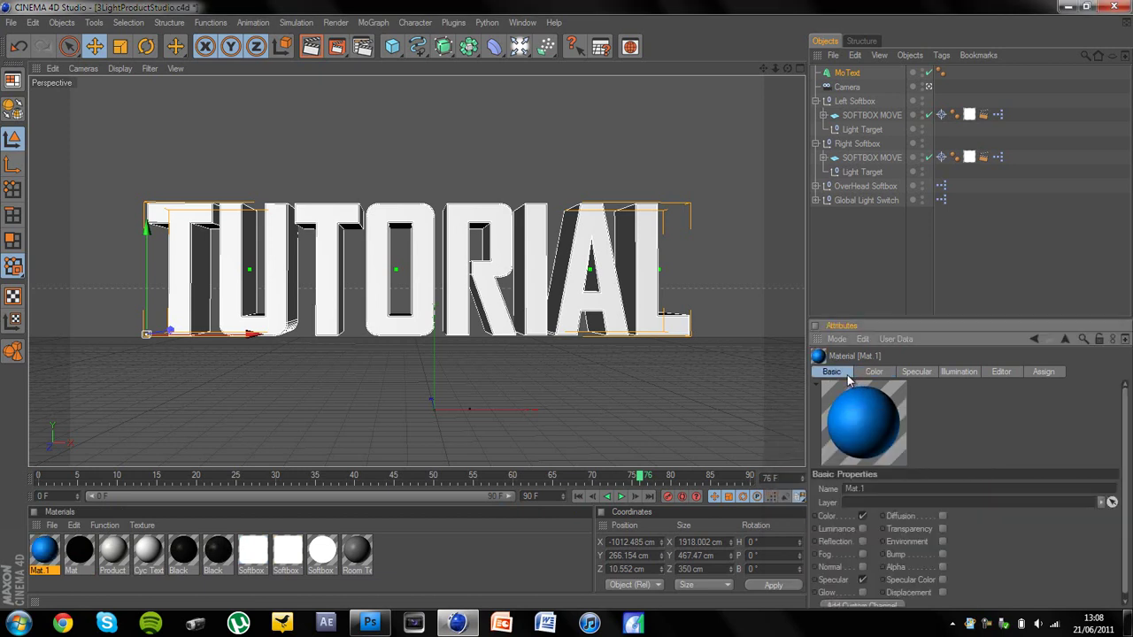
Enable luminance and reflection on Mat.1, with cyan reflection at 13% brightness.
{"action": "left_click", "coordinate": [864, 529]}
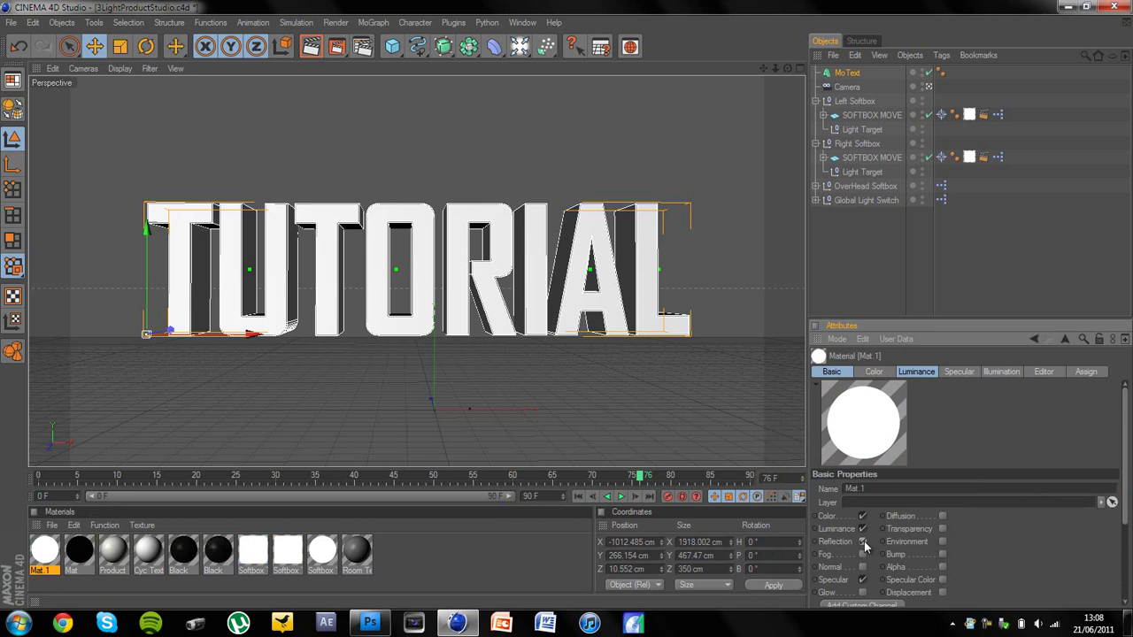
{"action": "left_click", "coordinate": [863, 542]}
{"action": "left_click", "coordinate": [959, 371]}
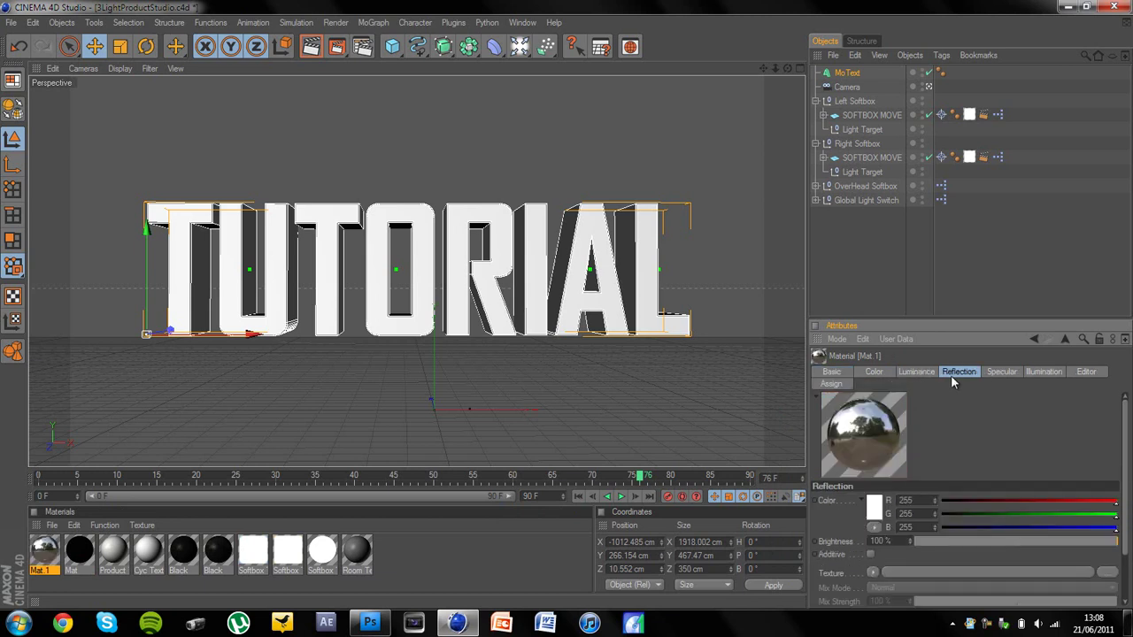
{"action": "left_click", "coordinate": [881, 513]}
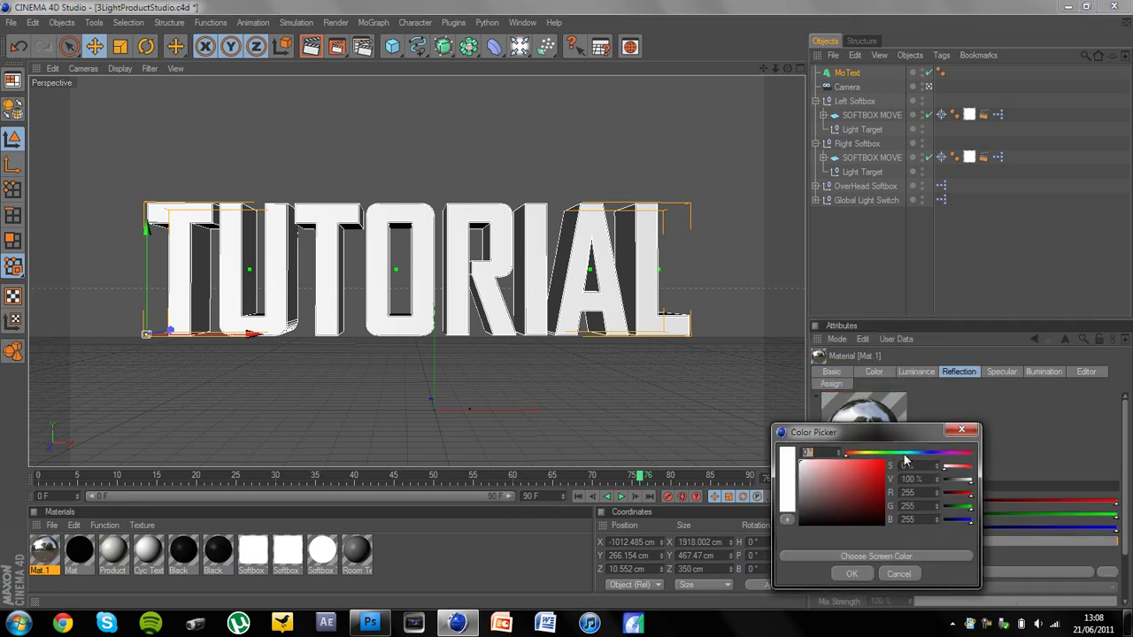
{"action": "left_click", "coordinate": [909, 453]}
{"action": "left_click", "coordinate": [882, 463]}
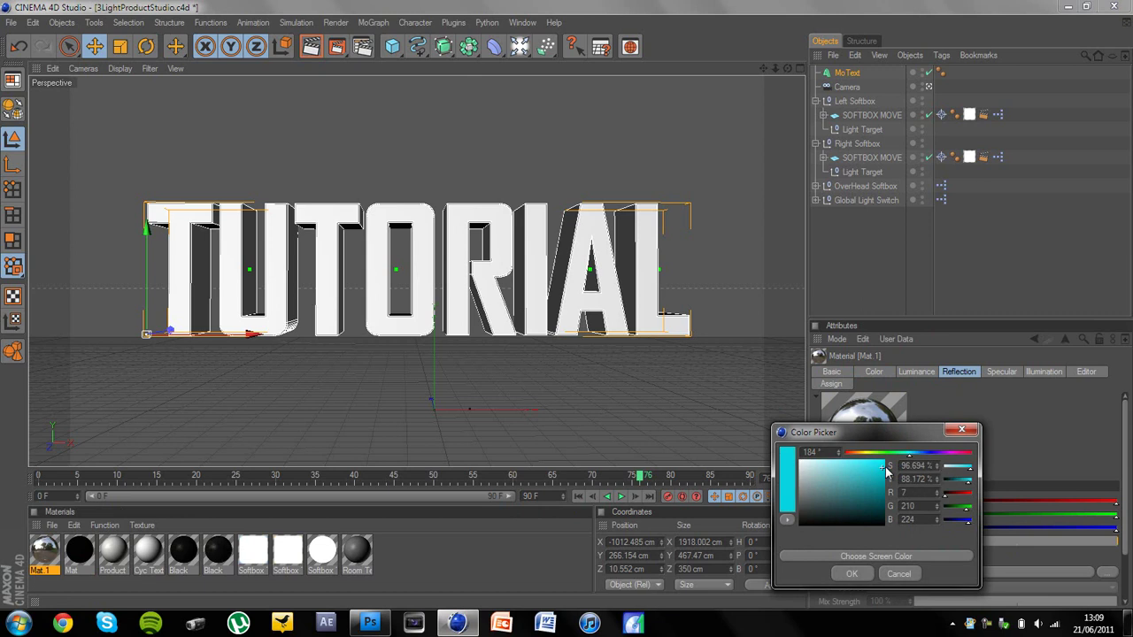
{"action": "left_click", "coordinate": [852, 575]}
{"action": "left_click_drag", "start_coordinate": [955, 536], "coordinate": [943, 540]}
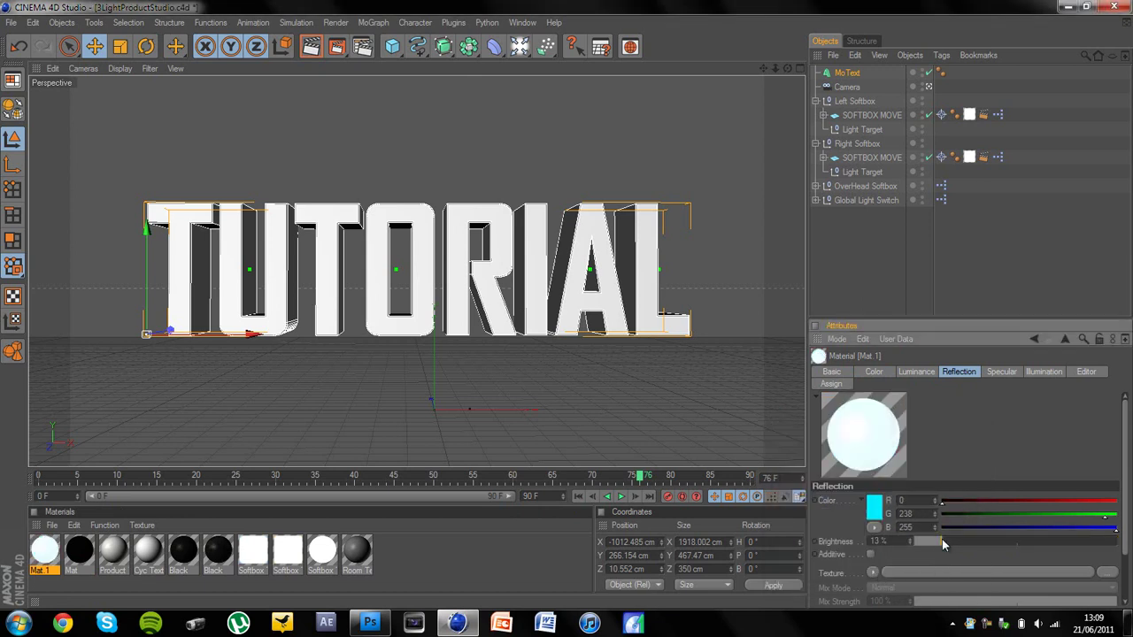
Set Mat.1's luminance colour to blue at 9% brightness.
{"action": "left_click", "coordinate": [916, 370]}
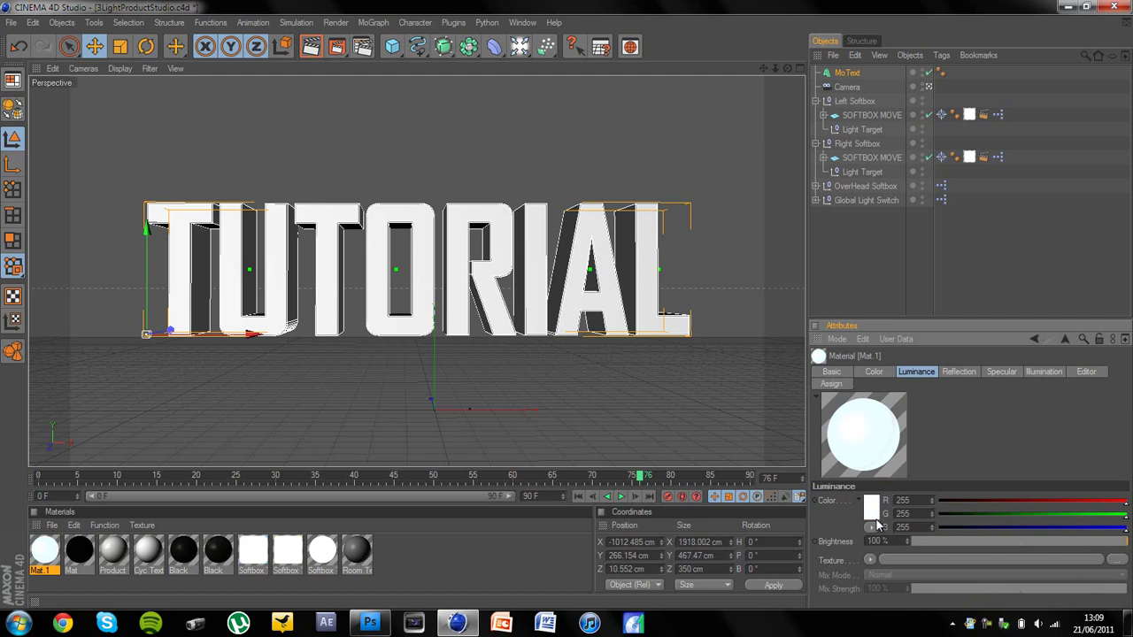
{"action": "left_click", "coordinate": [875, 512]}
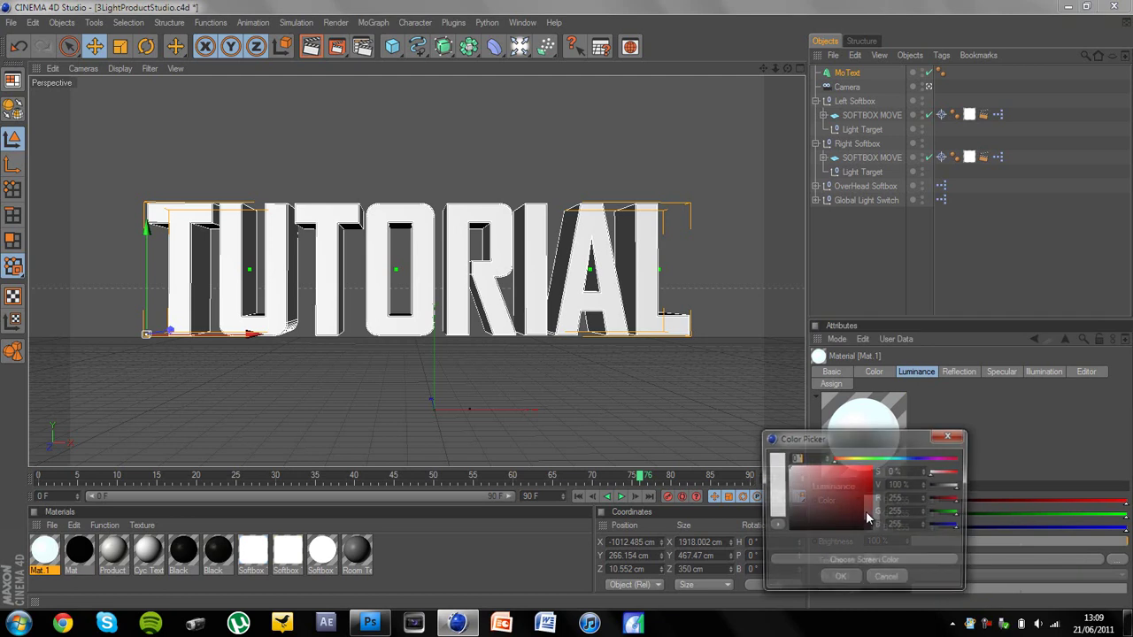
{"action": "left_click", "coordinate": [908, 459]}
{"action": "left_click_drag", "start_coordinate": [872, 478], "coordinate": [887, 472]}
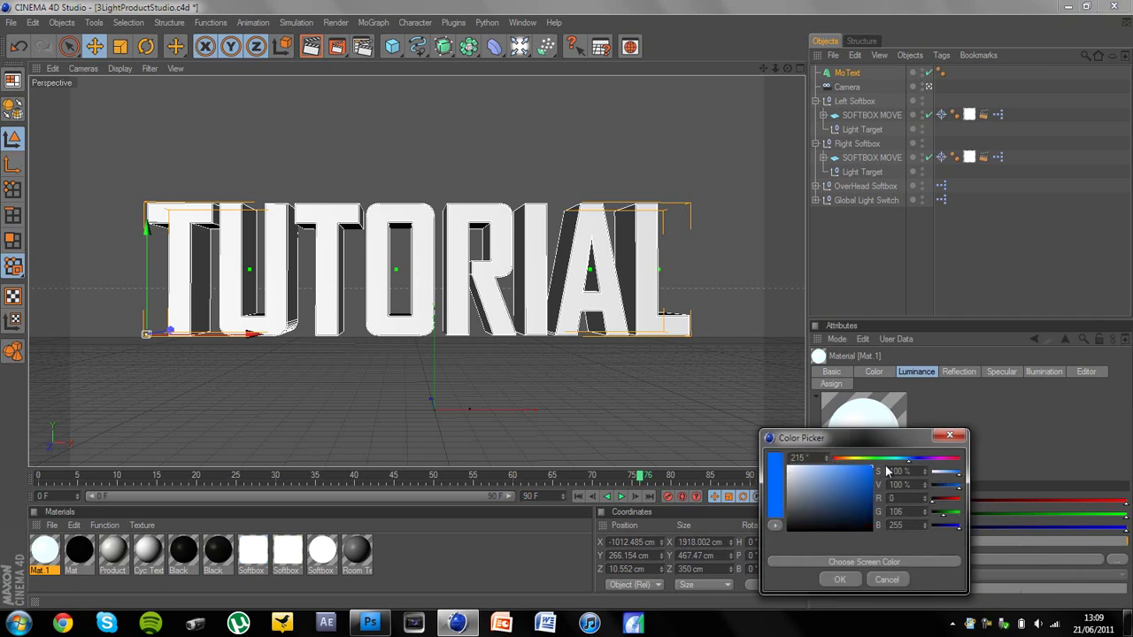
{"action": "left_click", "coordinate": [847, 579]}
{"action": "left_click_drag", "start_coordinate": [940, 541], "coordinate": [932, 542]}
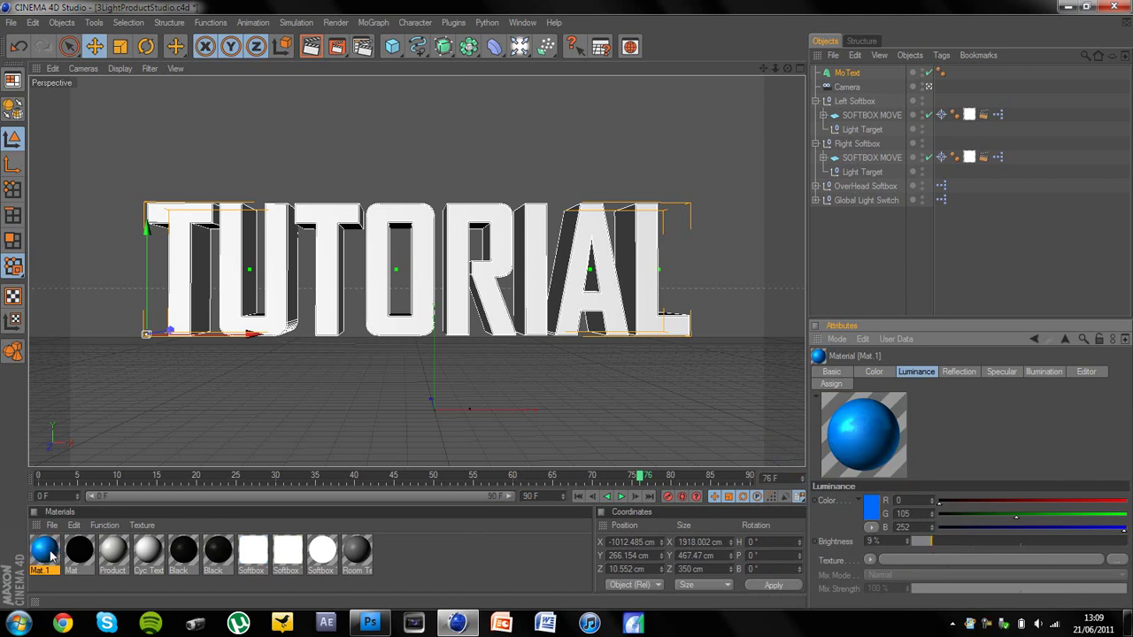
Apply Mat.1 to MoText, duplicate it as MoText.1, and give the copy the black Mat.
{"action": "left_click_drag", "start_coordinate": [51, 555], "coordinate": [848, 78]}
{"action": "left_click", "coordinate": [848, 74]}
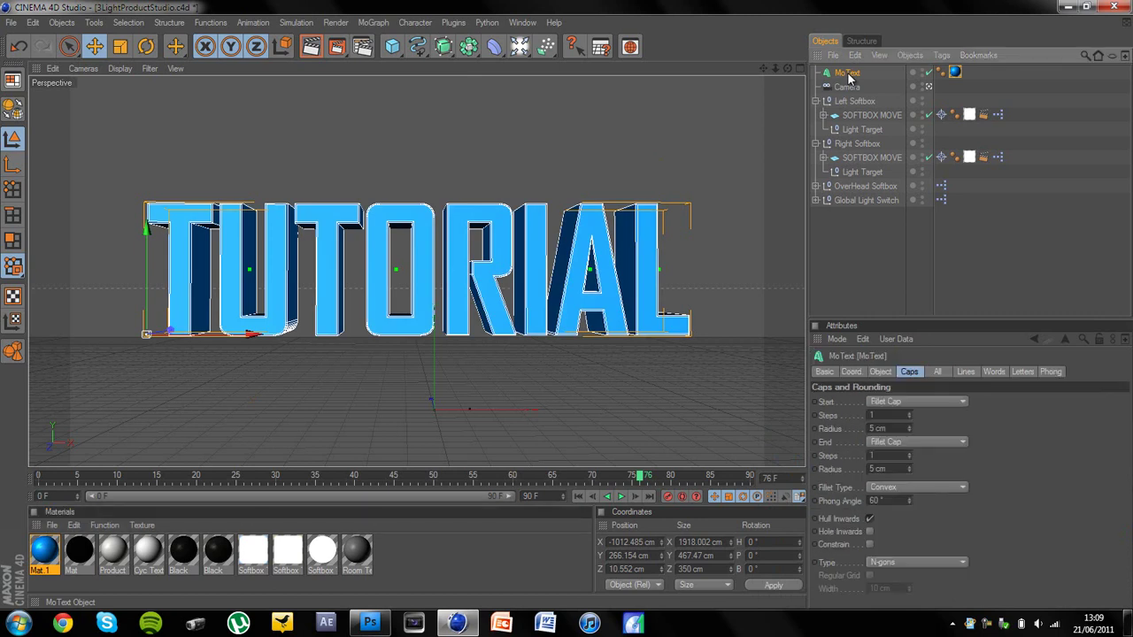
{"action": "key", "text": "ctrl+c"}
{"action": "key", "text": "ctrl+v"}
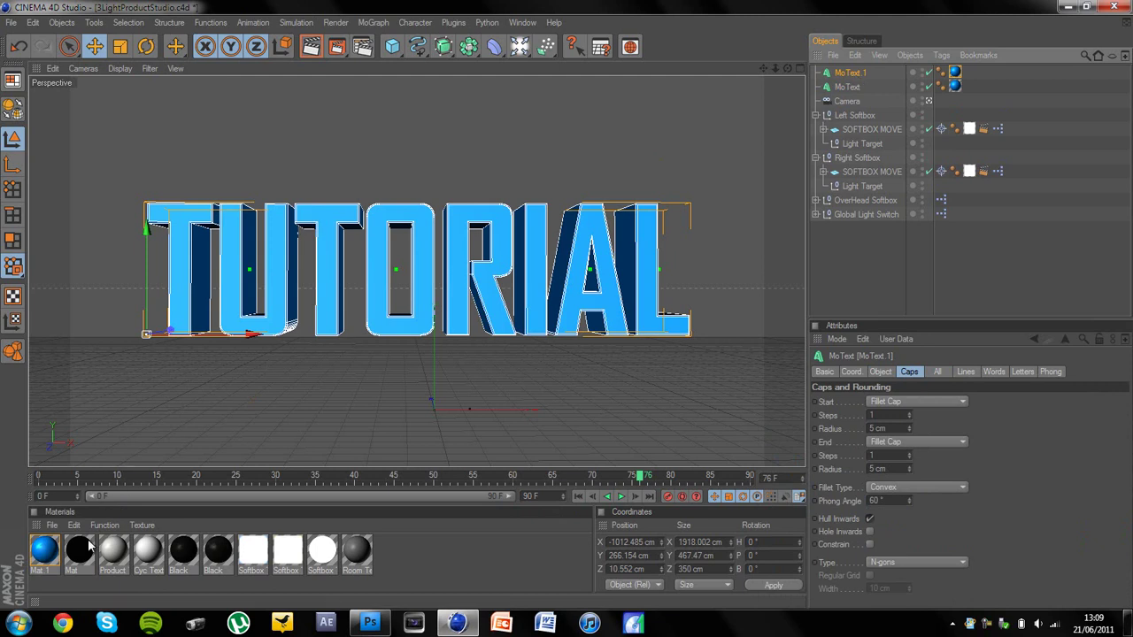
{"action": "left_click_drag", "start_coordinate": [848, 78], "coordinate": [847, 76]}
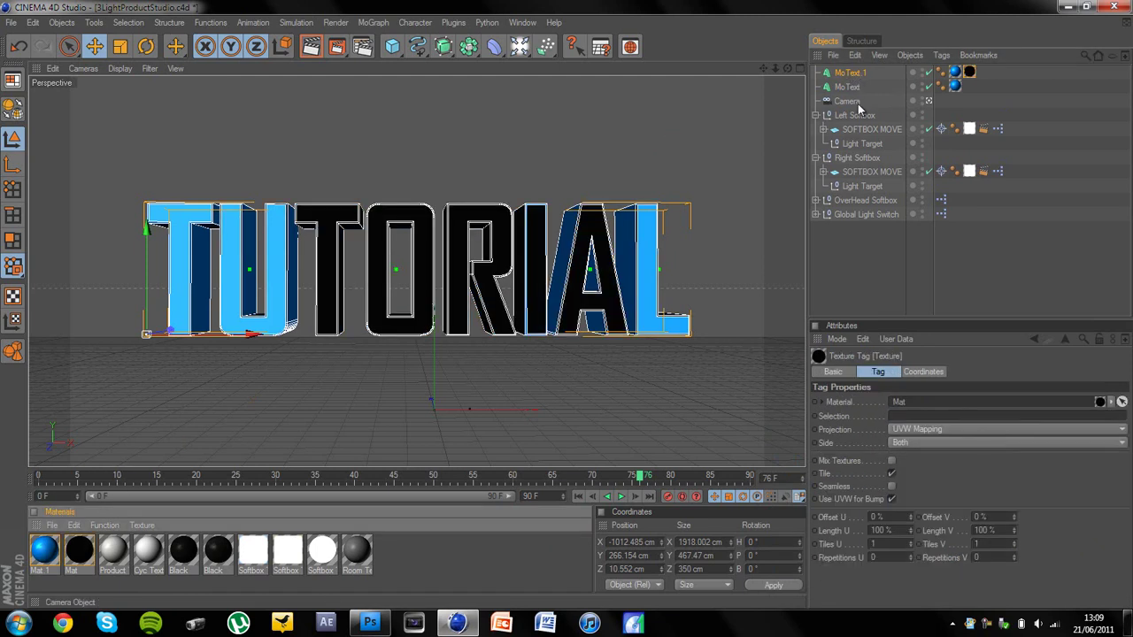
Raise MoText.1's Caps Start Radius to 11 cm and push it back behind the blue TUTORIAL text.
{"action": "left_click", "coordinate": [856, 74]}
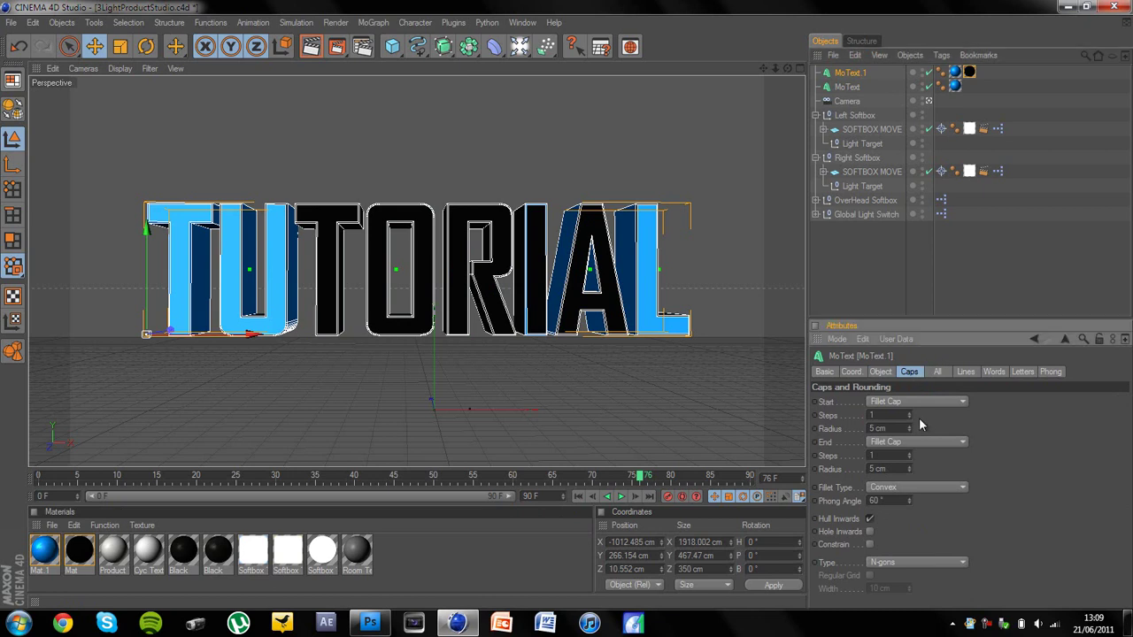
{"action": "left_click", "coordinate": [910, 426]}
{"action": "left_click", "coordinate": [909, 425]}
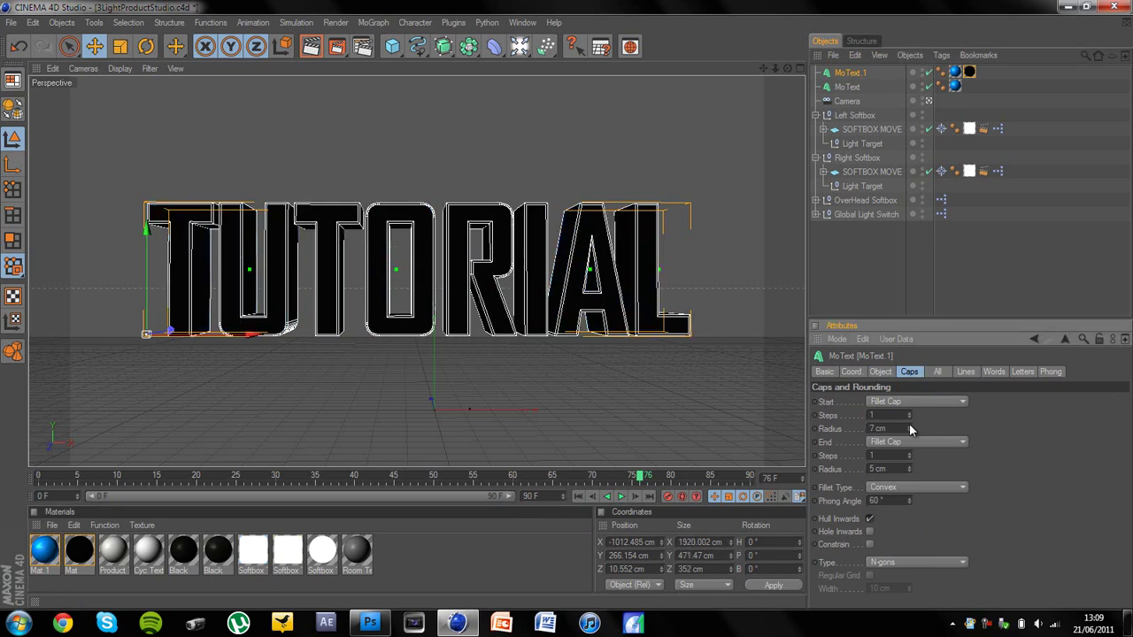
{"action": "left_click", "coordinate": [909, 426]}
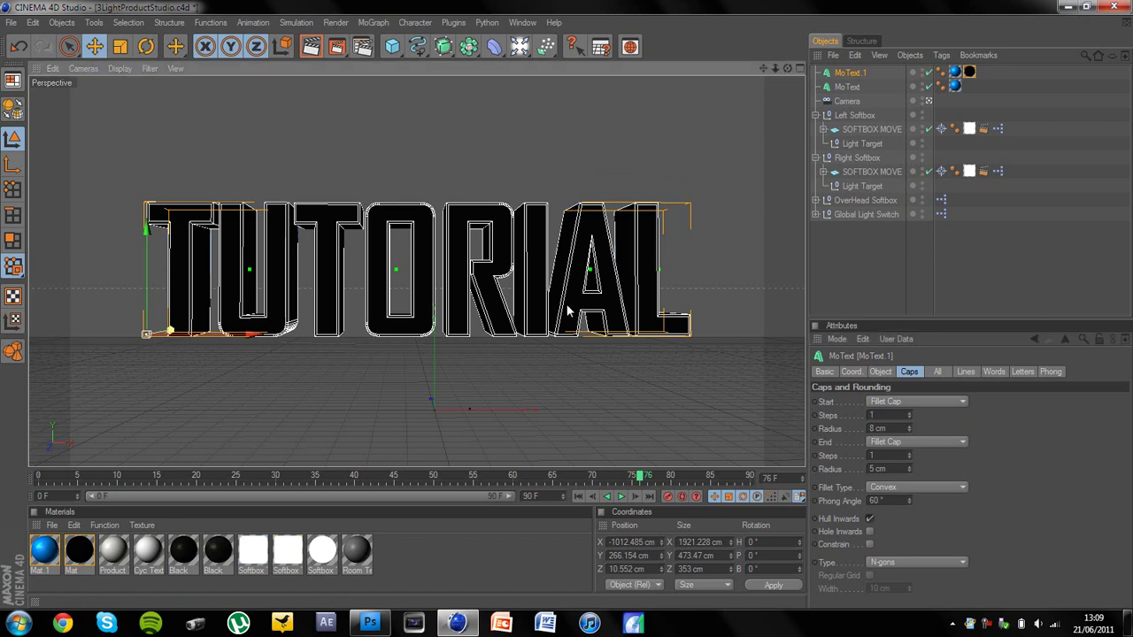
{"action": "mouse_move", "coordinate": [568, 312]}
{"action": "left_mouse_down"}
{"action": "mouse_move", "coordinate": [558, 321]}
{"action": "mouse_move", "coordinate": [567, 312]}
{"action": "left_mouse_up"}
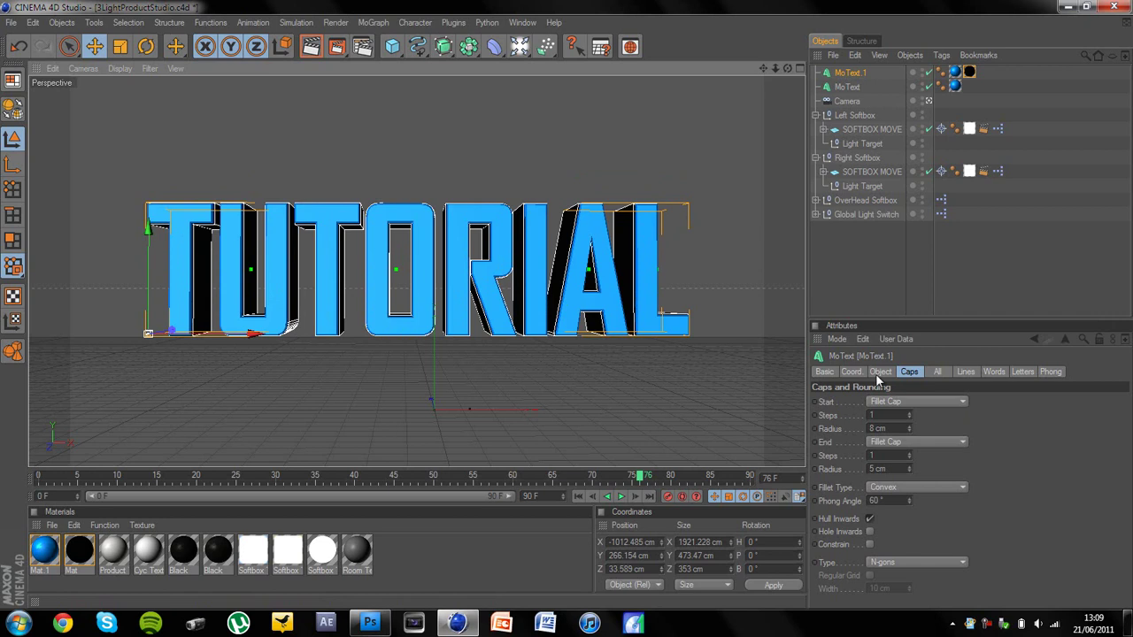
{"action": "left_click", "coordinate": [910, 426]}
{"action": "left_click", "coordinate": [909, 425]}
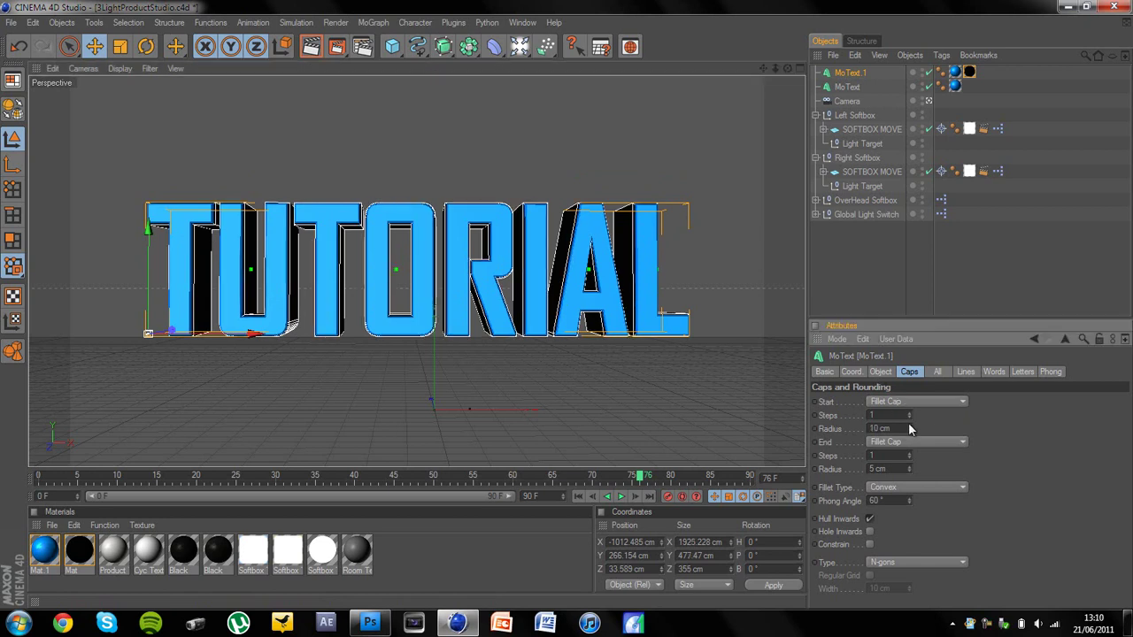
{"action": "left_click", "coordinate": [910, 425]}
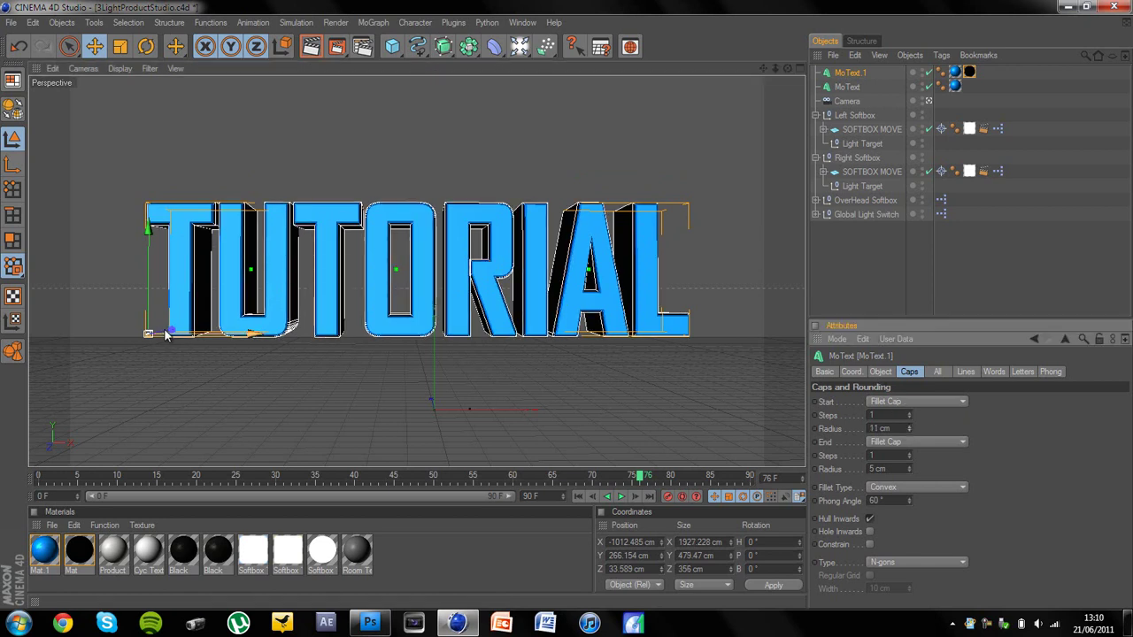
{"action": "left_click_drag", "start_coordinate": [173, 330], "coordinate": [571, 307]}
Select both text objects and rotate them back to B 0° so they face the camera.
{"action": "left_click", "coordinate": [864, 252]}
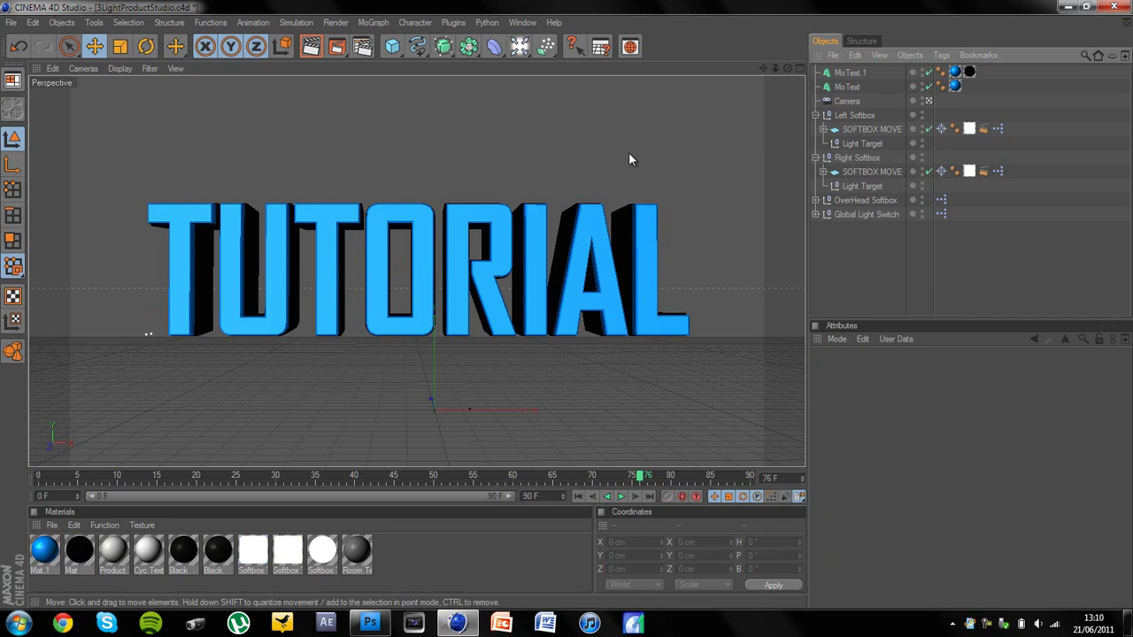
{"action": "left_click_drag", "start_coordinate": [787, 68], "coordinate": [793, 81]}
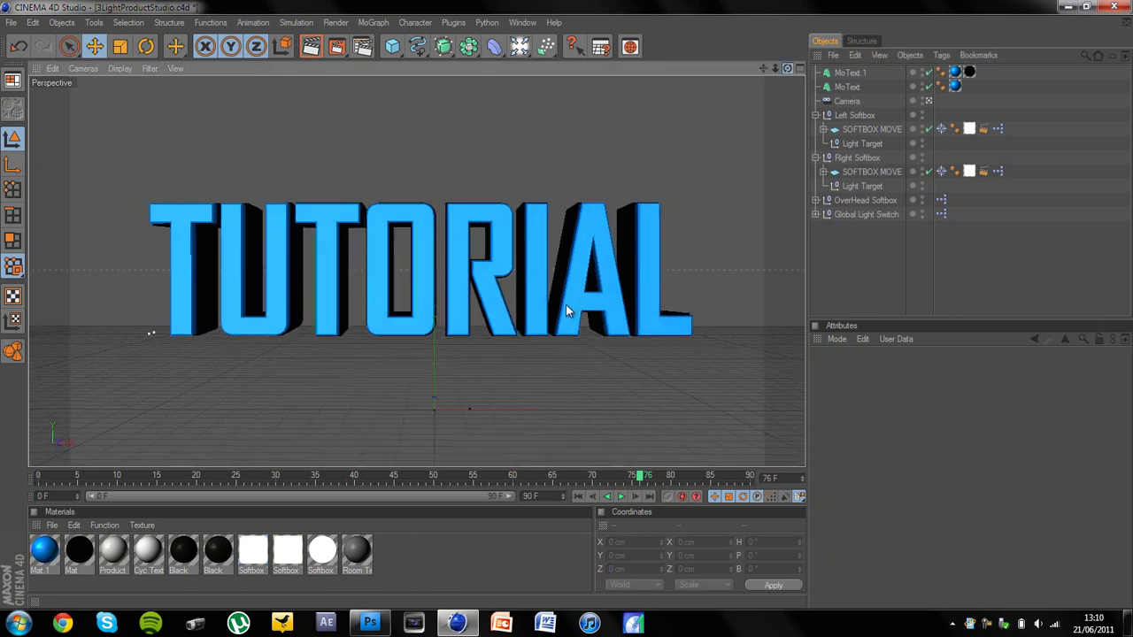
{"action": "left_click_drag", "start_coordinate": [566, 305], "coordinate": [567, 304]}
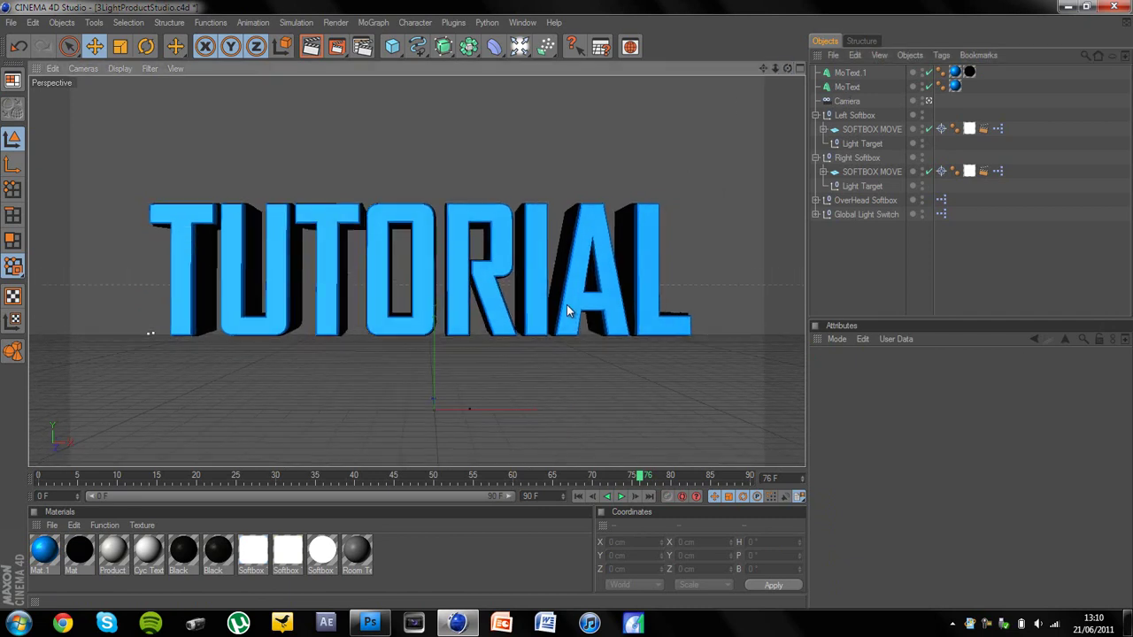
{"action": "left_click", "coordinate": [847, 72]}
{"action": "left_click", "coordinate": [847, 87], "text": "ctrl"}
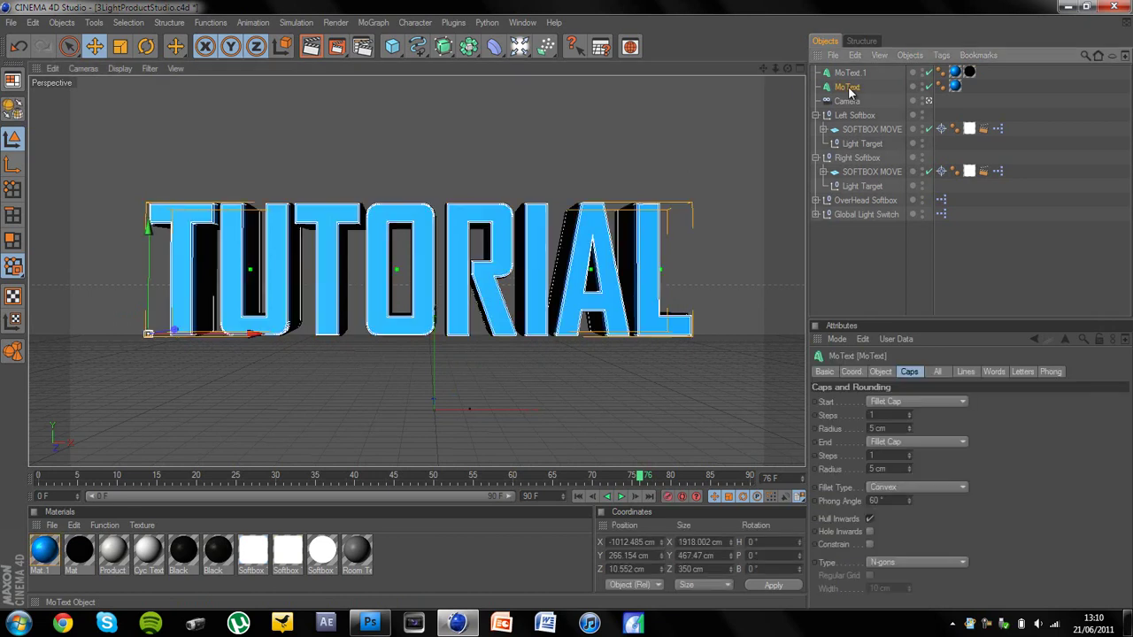
{"action": "left_click", "coordinate": [146, 46]}
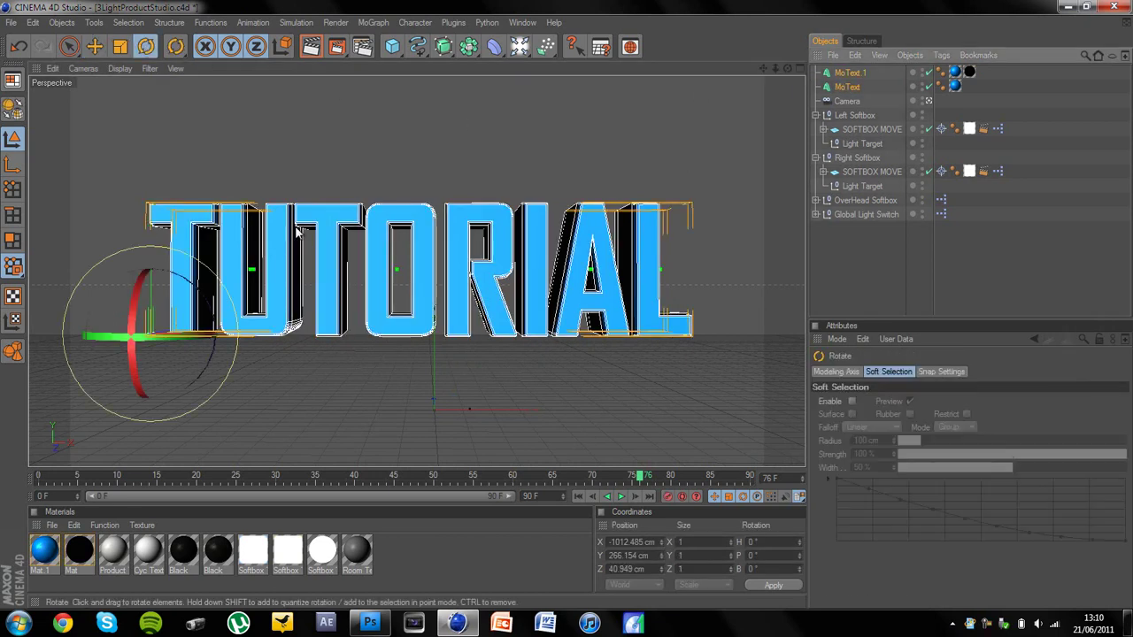
{"action": "left_click_drag", "start_coordinate": [213, 315], "coordinate": [212, 316]}
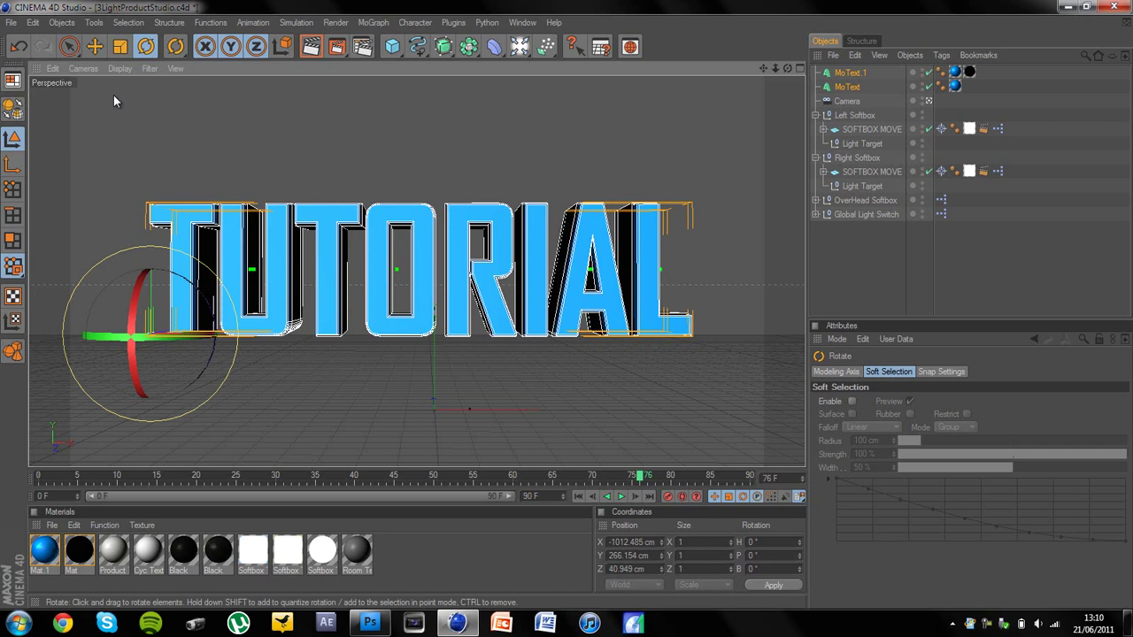
Switch back to the Move tool from the Tools menu.
{"action": "left_click", "coordinate": [95, 24]}
{"action": "left_click", "coordinate": [100, 30]}
{"action": "left_click", "coordinate": [95, 46]}
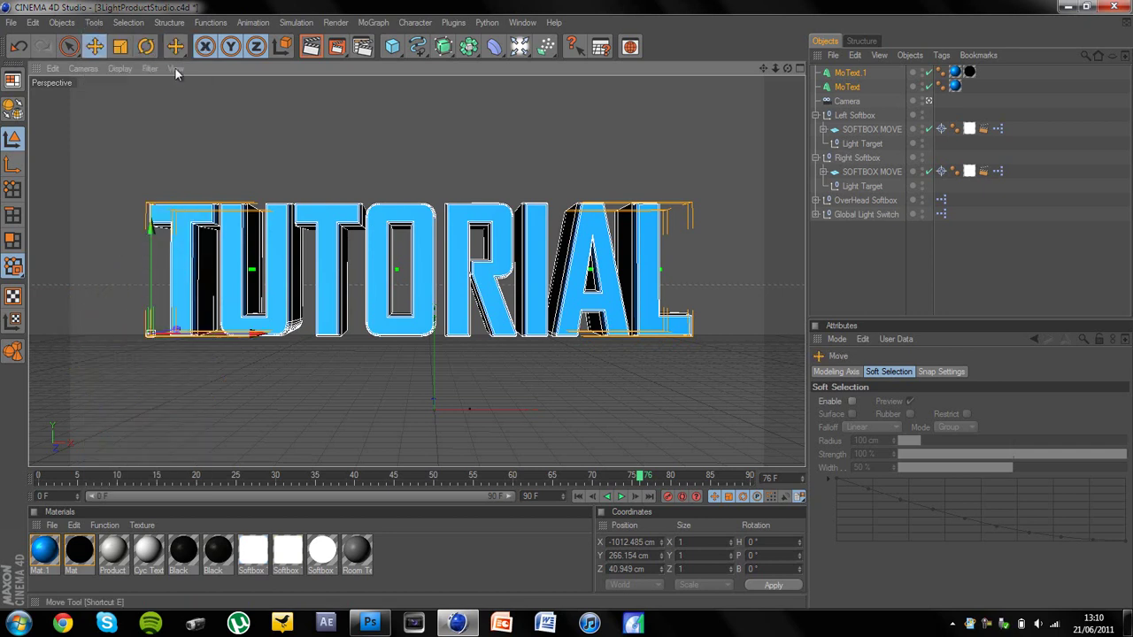
Attempt a render, dismiss the GI output path error, and close the Picture Viewer.
{"action": "left_click", "coordinate": [339, 50]}
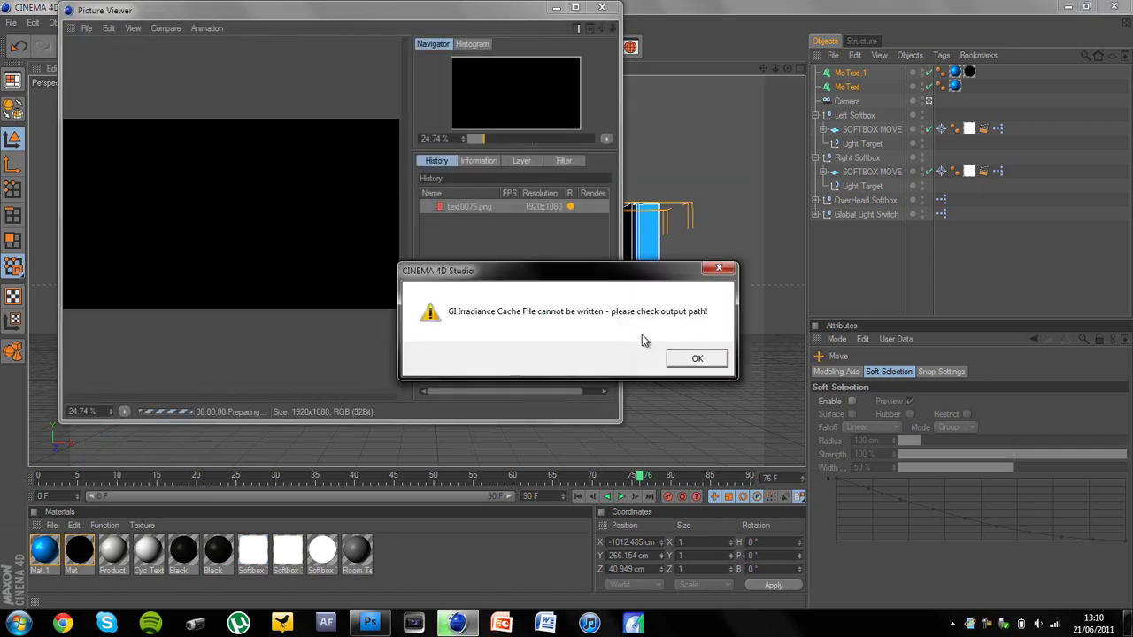
{"action": "left_click", "coordinate": [679, 355]}
{"action": "left_click", "coordinate": [612, 7]}
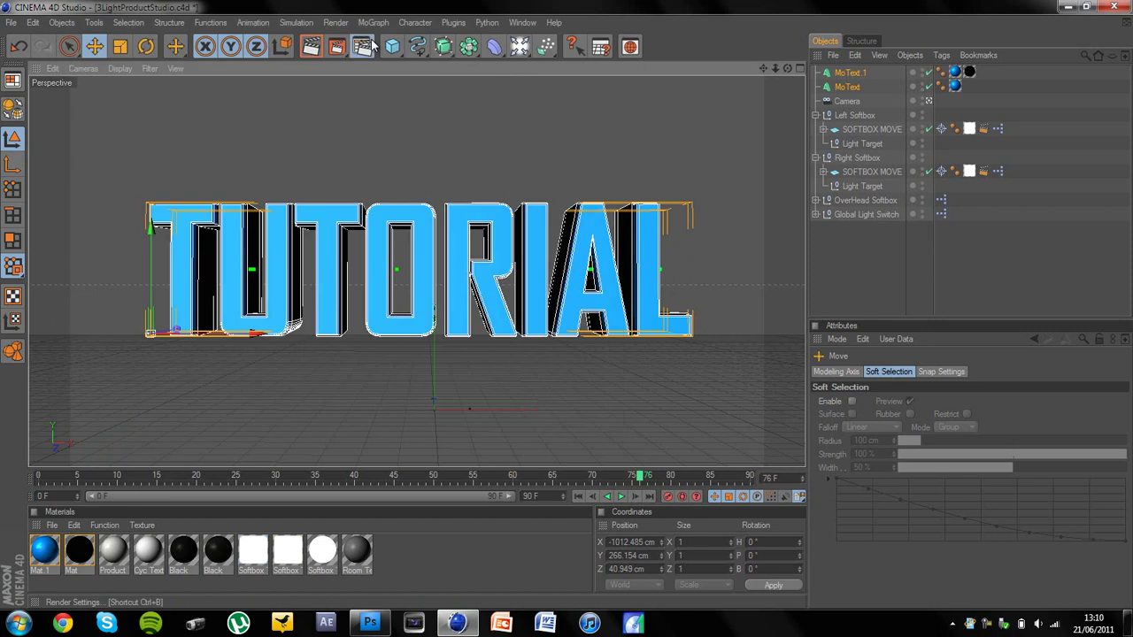
Save the irradiance cache to a custom Desktop file 'afkmdh' in Render Settings, then render again.
{"action": "left_click", "coordinate": [364, 46]}
{"action": "left_click", "coordinate": [172, 112]}
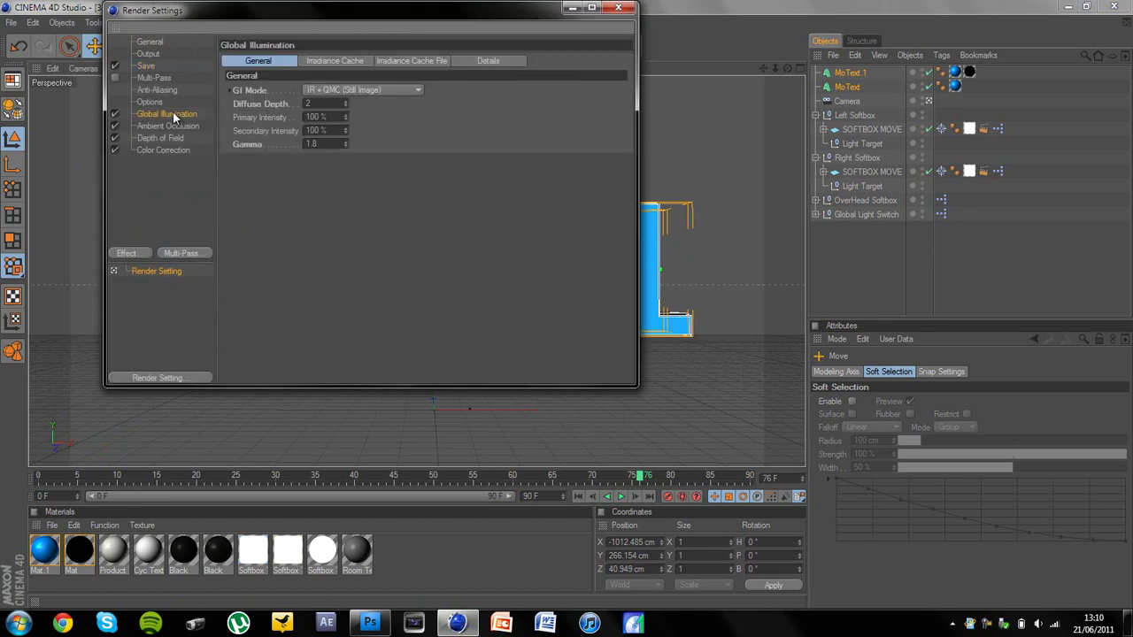
{"action": "left_click", "coordinate": [401, 60]}
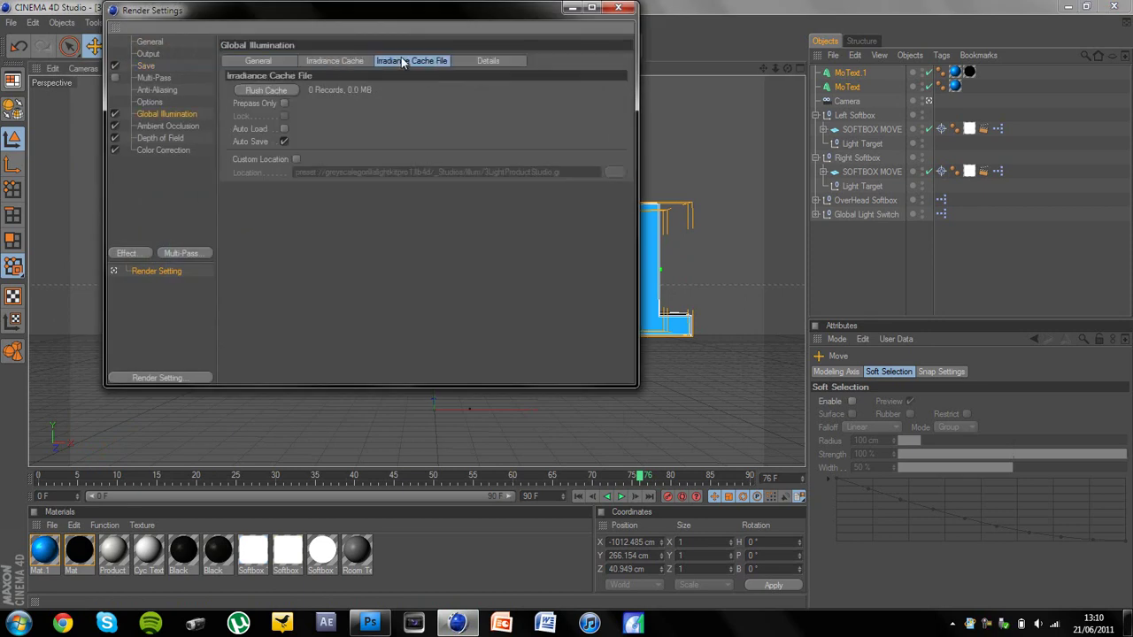
{"action": "left_click", "coordinate": [296, 159]}
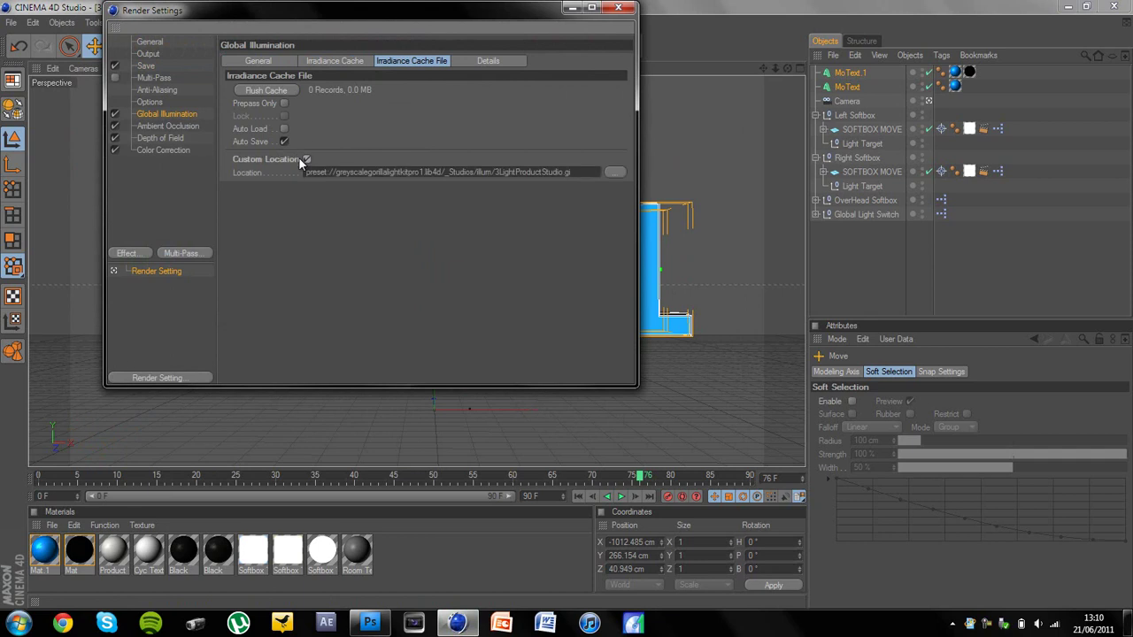
{"action": "left_click", "coordinate": [614, 172]}
{"action": "type", "text": "afkmdh"}
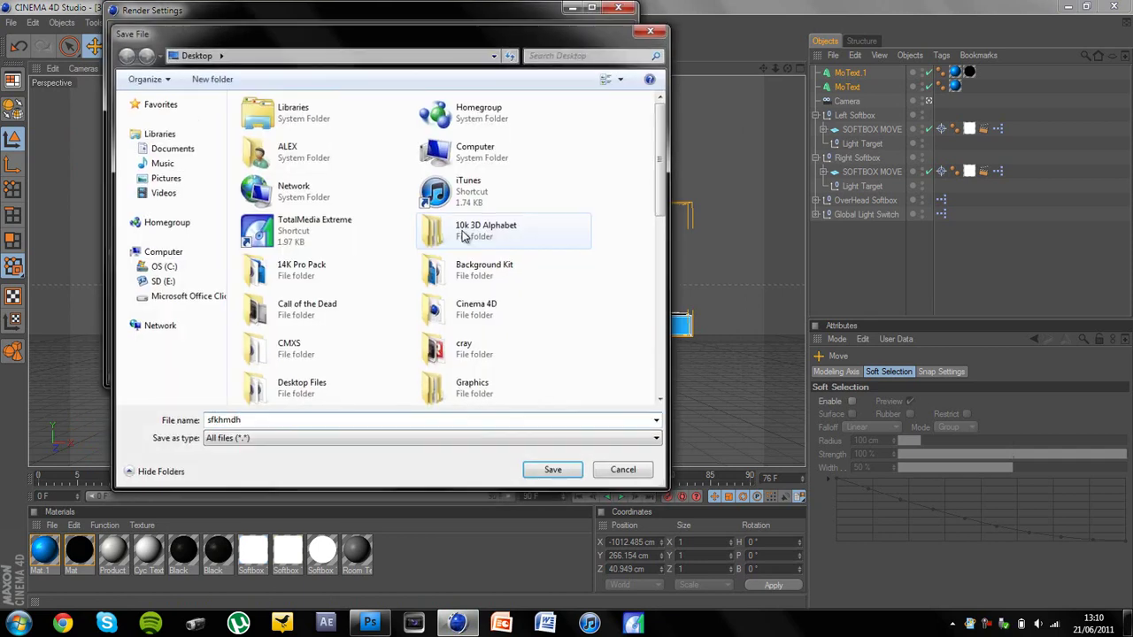
{"action": "key", "text": "Return"}
{"action": "left_click", "coordinate": [618, 7]}
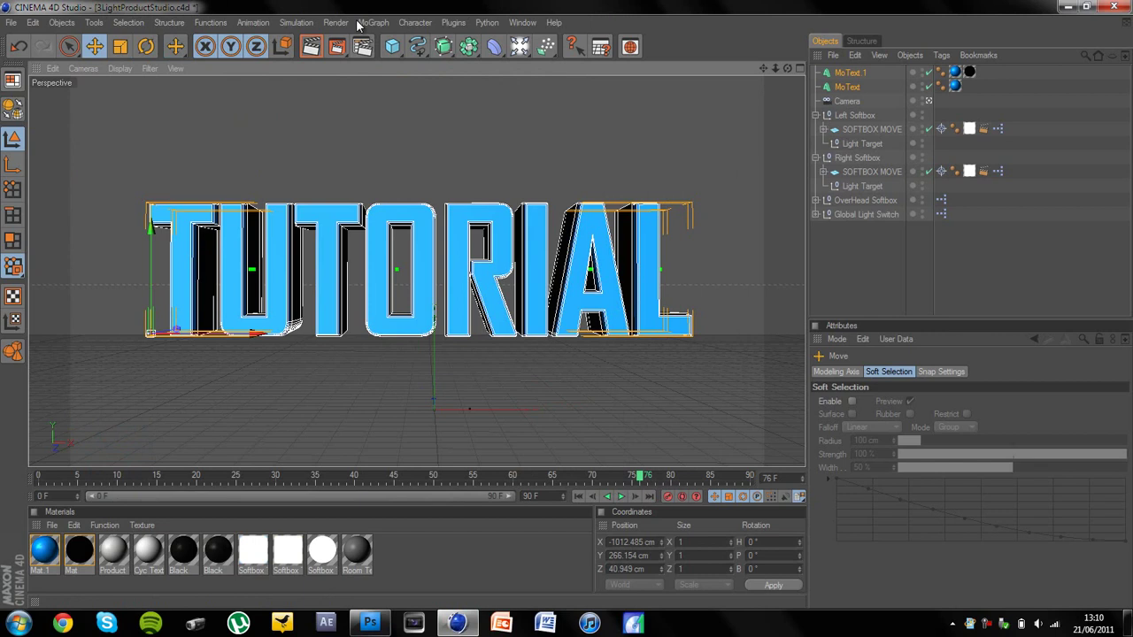
{"action": "left_click", "coordinate": [339, 48]}
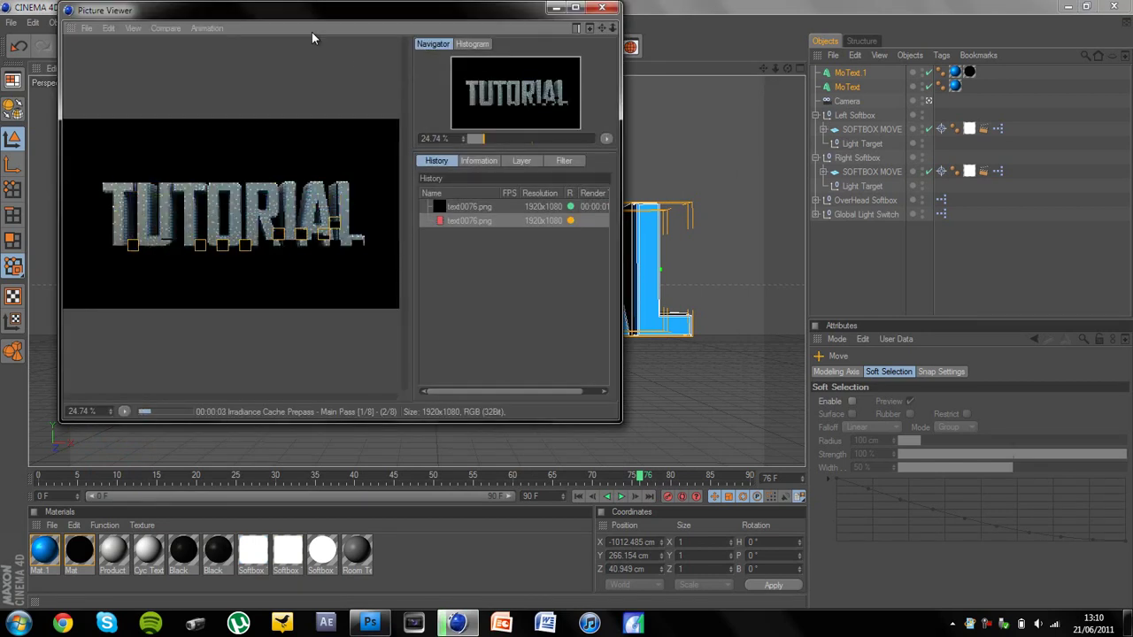
Move the Picture Viewer to the right, enlarge the render preview, and switch to Photoshop.
{"action": "left_click_drag", "start_coordinate": [266, 14], "coordinate": [813, 82]}
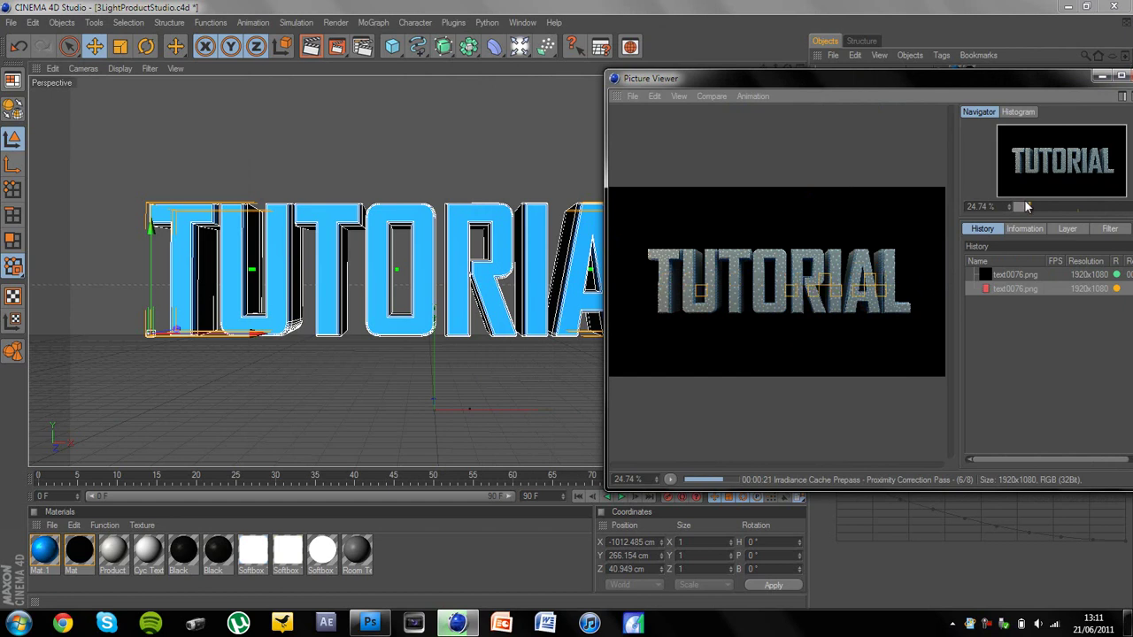
{"action": "left_click_drag", "start_coordinate": [1054, 207], "coordinate": [1031, 213]}
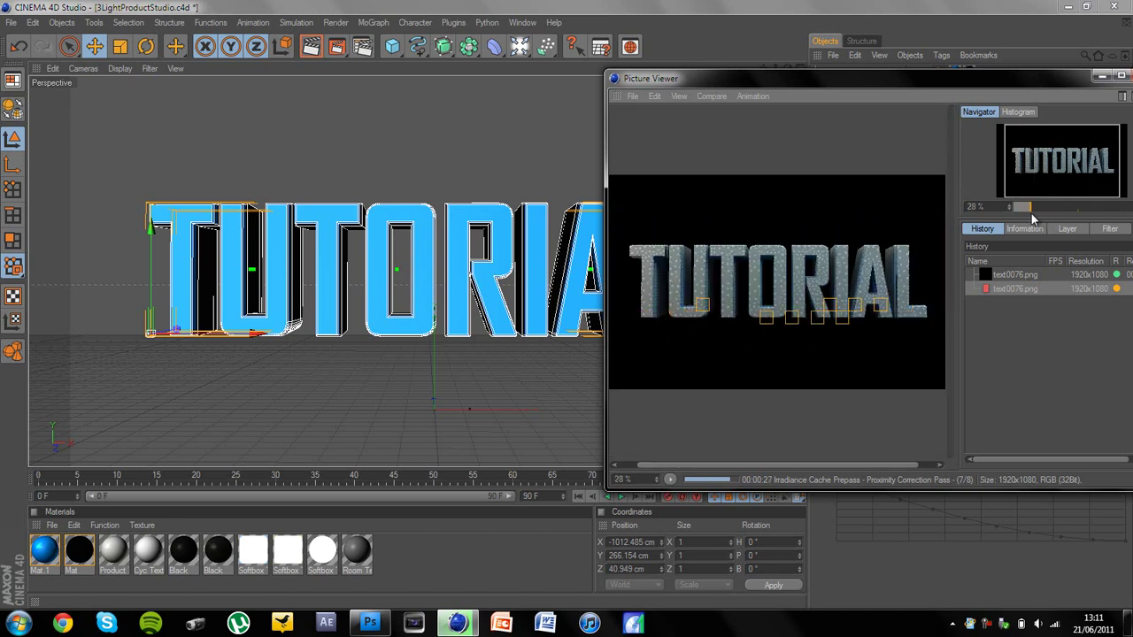
{"action": "left_click", "coordinate": [370, 623]}
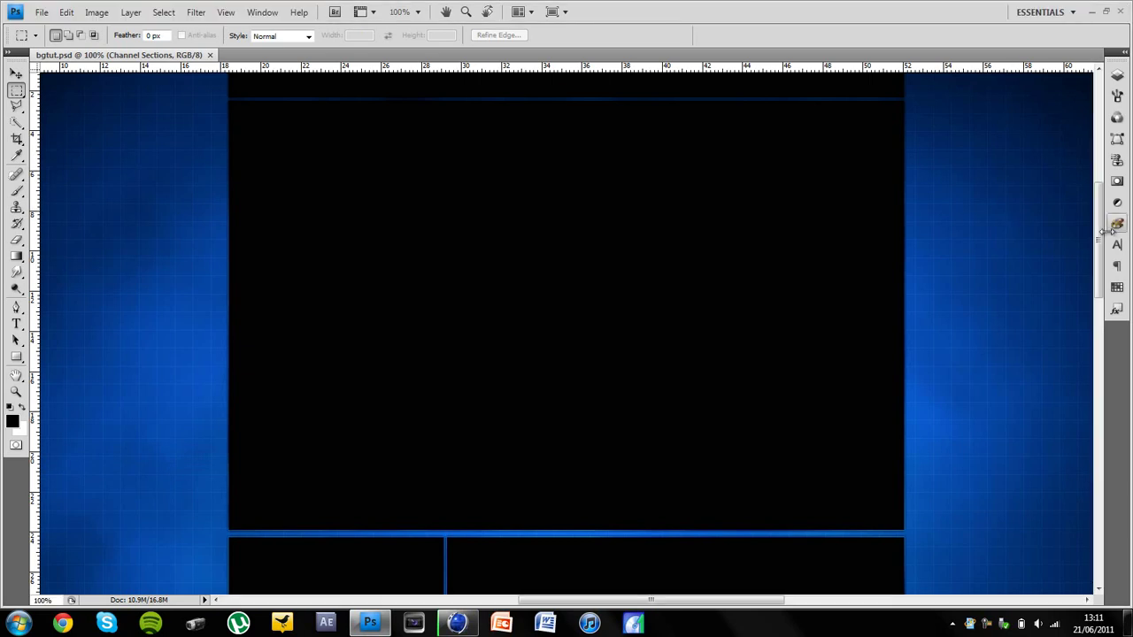
{"action": "left_click_drag", "start_coordinate": [1104, 235], "coordinate": [1100, 280]}
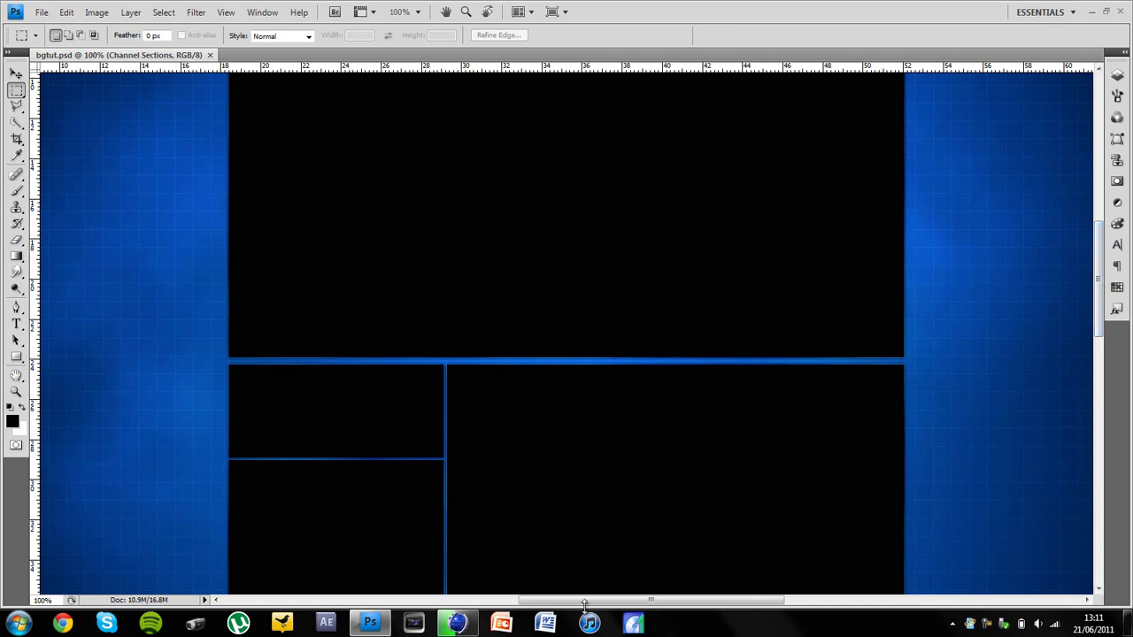
Check the finished TUTORIAL render in Cinema 4D, then bring up Photoshop's Open dialog.
{"action": "left_click", "coordinate": [460, 624]}
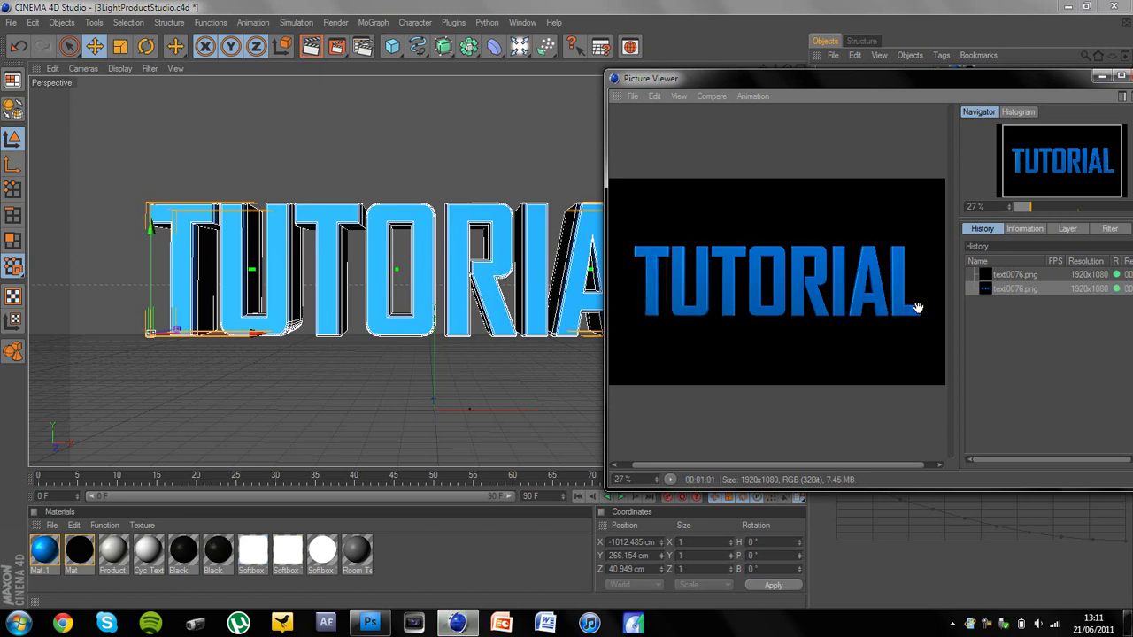
{"action": "left_click_drag", "start_coordinate": [919, 307], "coordinate": [805, 252]}
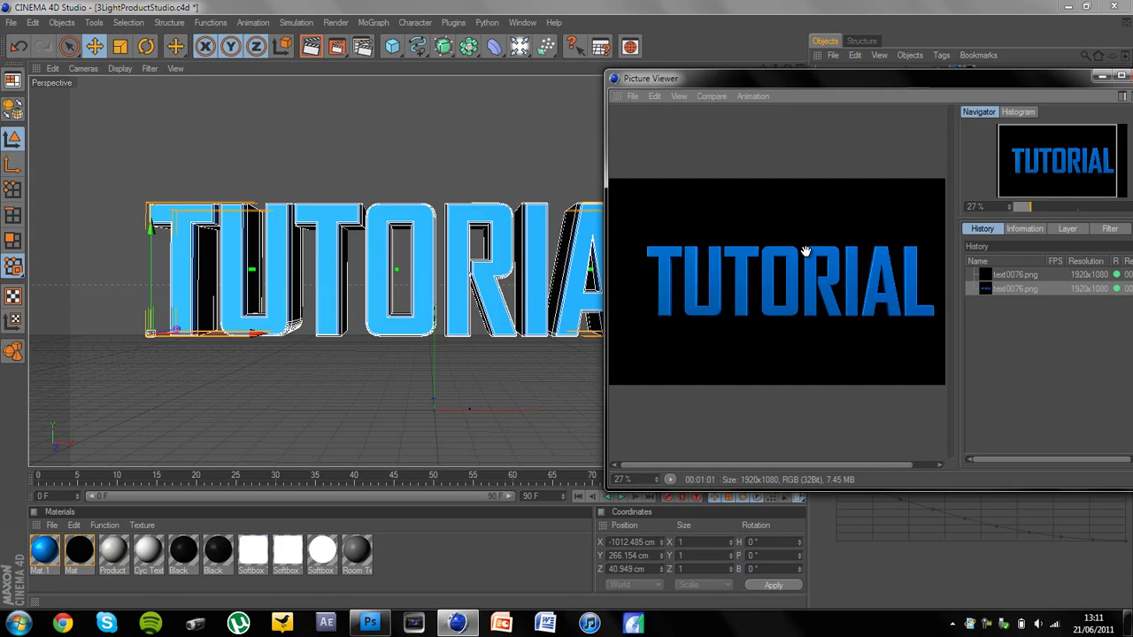
{"action": "key", "text": "alt+Tab"}
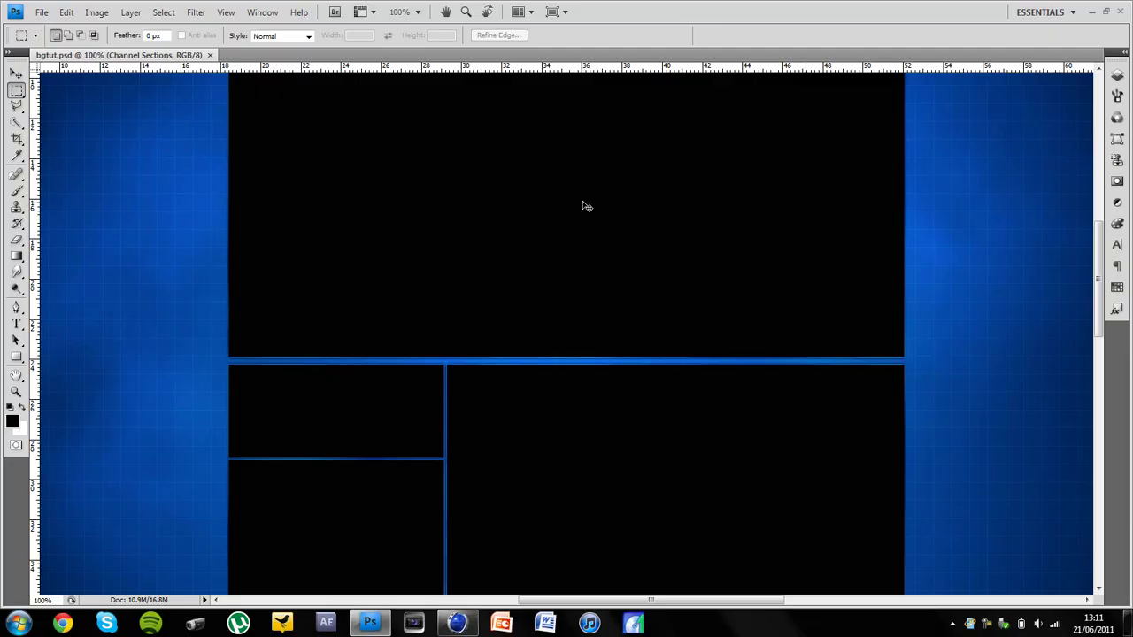
{"action": "key", "text": "ctrl+o"}
Open the rendered image text0076.png from the Desktop.
{"action": "left_click", "coordinate": [146, 213]}
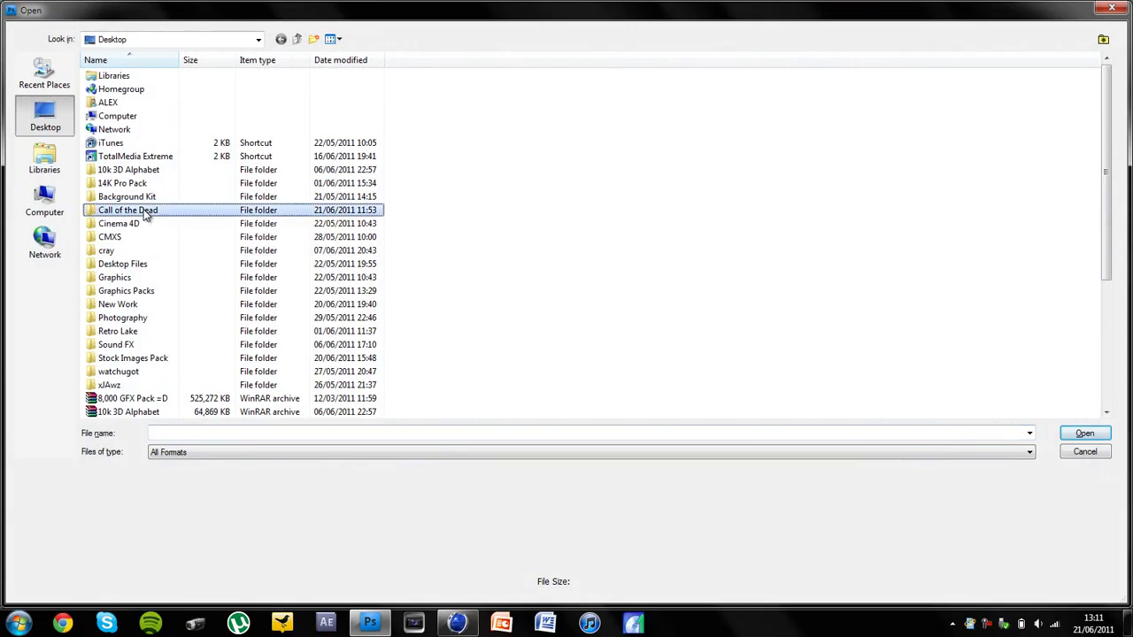
{"action": "scroll", "coordinate": [144, 220], "scroll_direction": "down", "scroll_amount": 5}
{"action": "key", "text": "Return"}
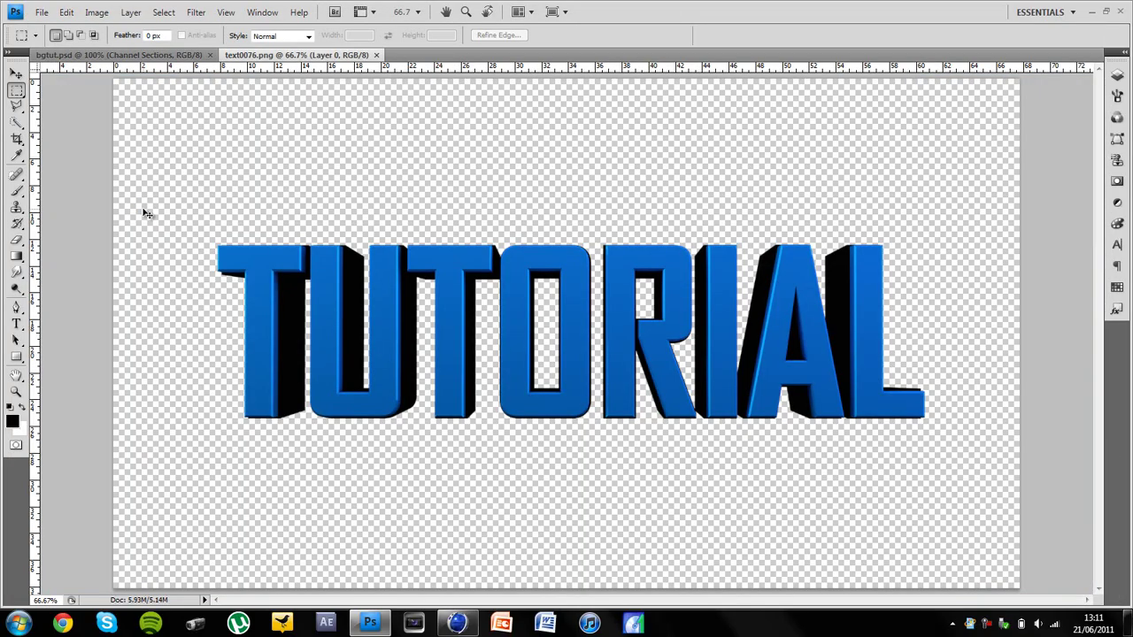
Carry the whole TUTORIAL image into bgtut.psd as a new layer and zoom out.
{"action": "key", "text": "ctrl+a"}
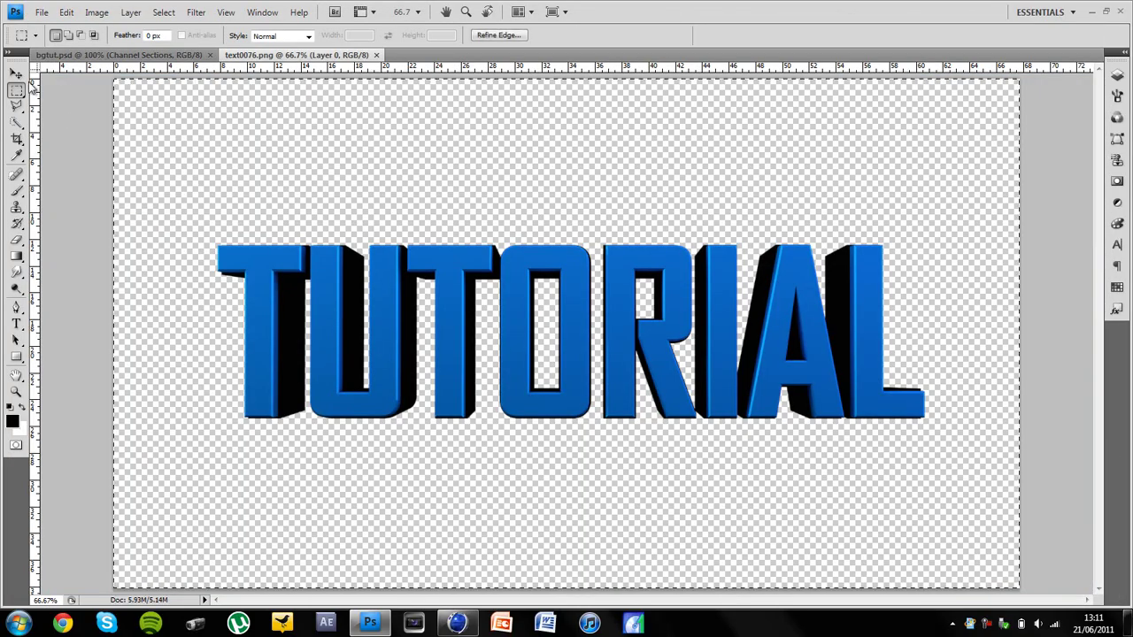
{"action": "key", "text": "v"}
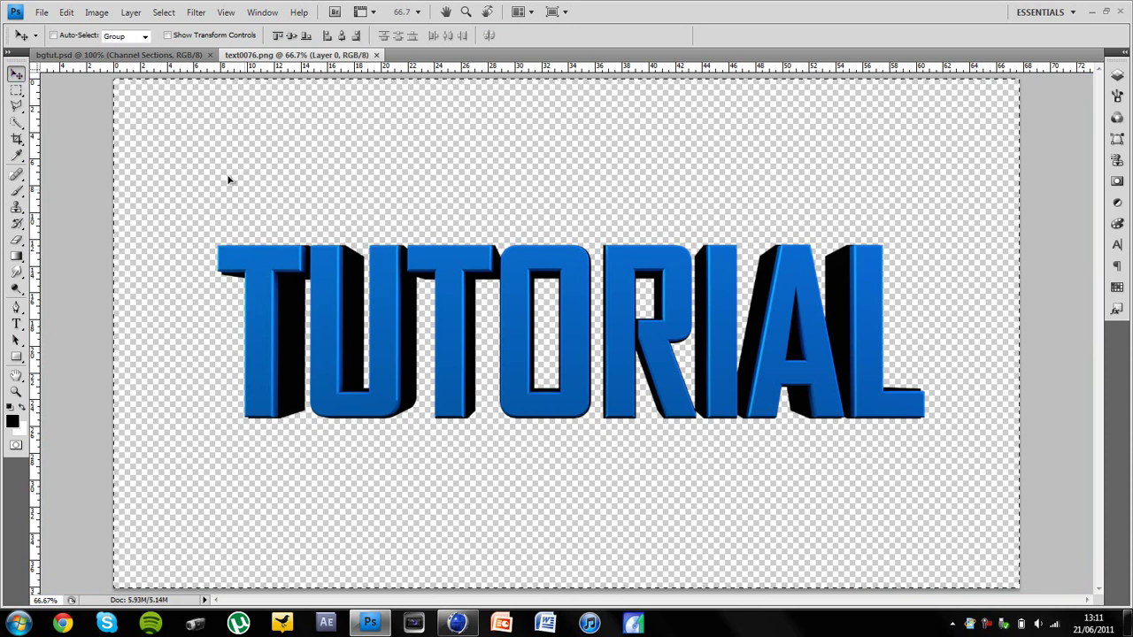
{"action": "left_click_drag", "start_coordinate": [228, 177], "coordinate": [341, 245]}
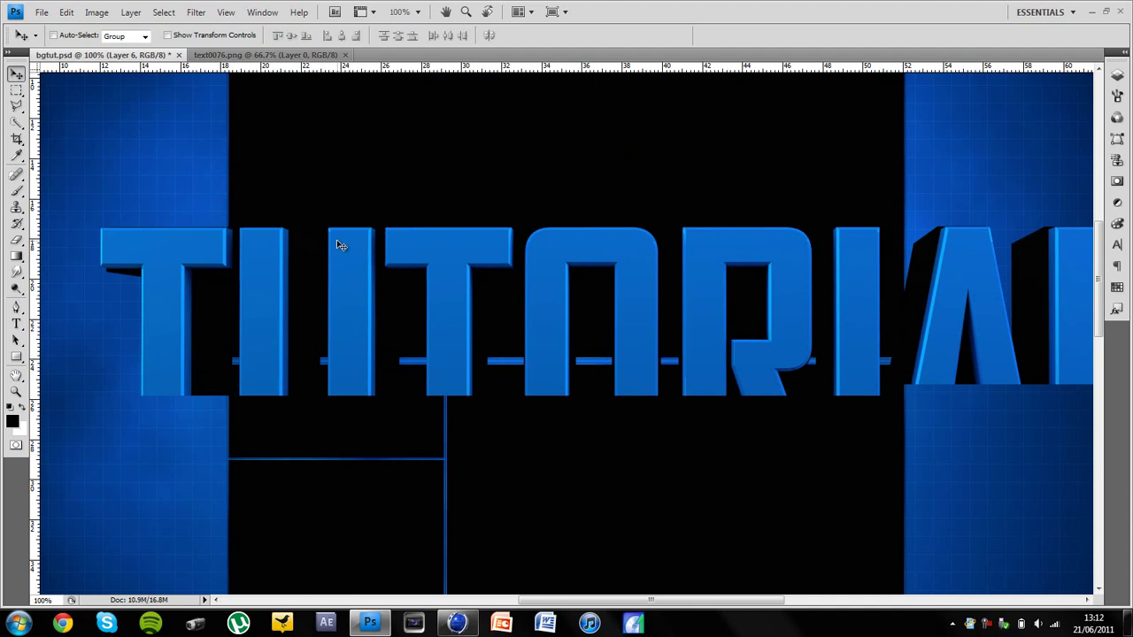
{"action": "key", "text": "ctrl+minus"}
{"action": "key", "text": "ctrl+minus"}
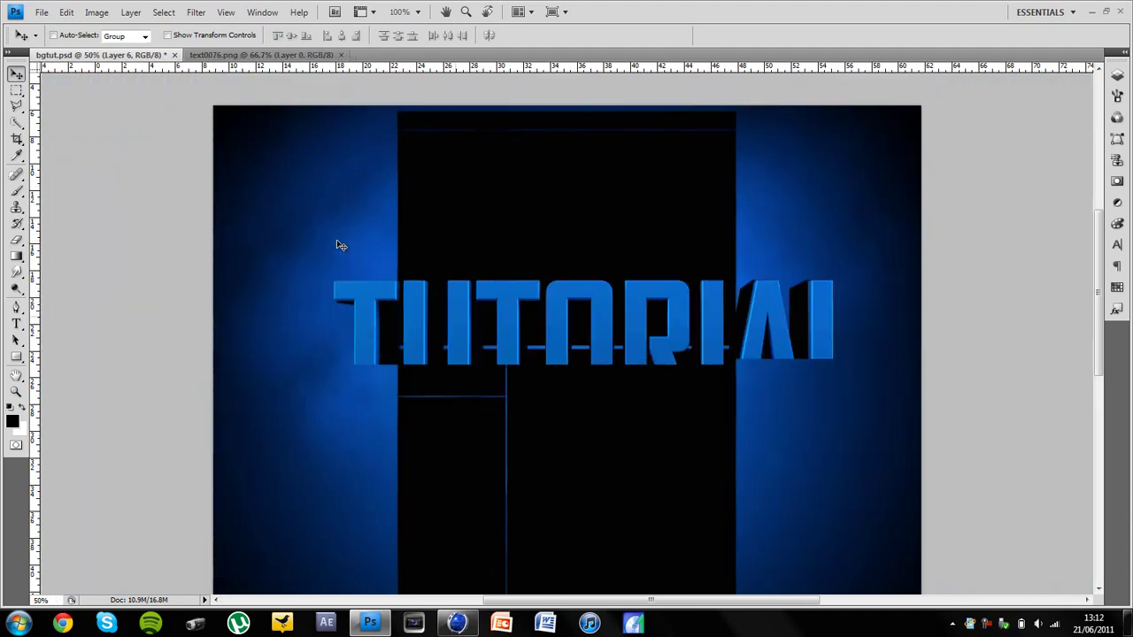
{"action": "key", "text": "ctrl+t"}
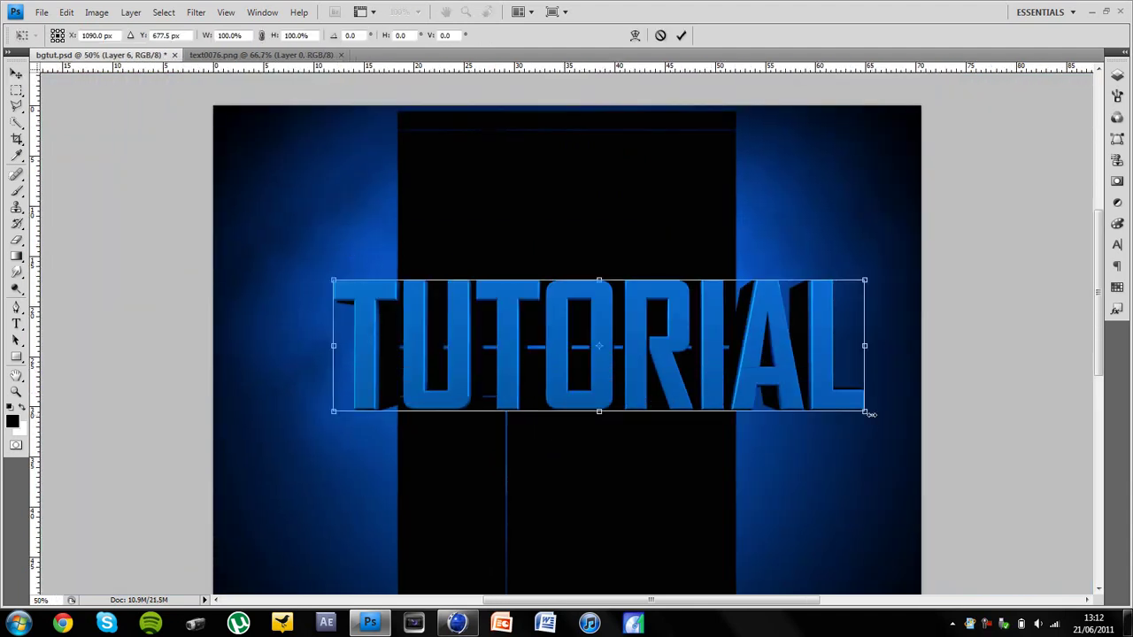
Scale TUTORIAL to 37.5%, rotate it 90° counter-clockwise, and place it along the left edge.
{"action": "left_click_drag", "start_coordinate": [869, 413], "coordinate": [535, 345], "text": "shift"}
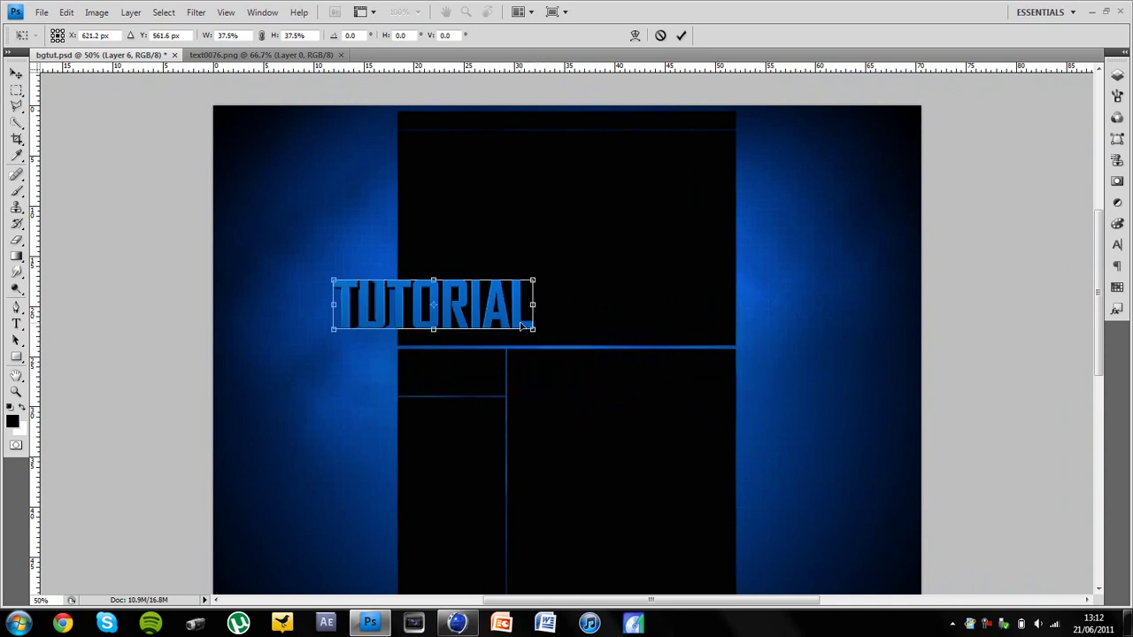
{"action": "right_click", "coordinate": [522, 325]}
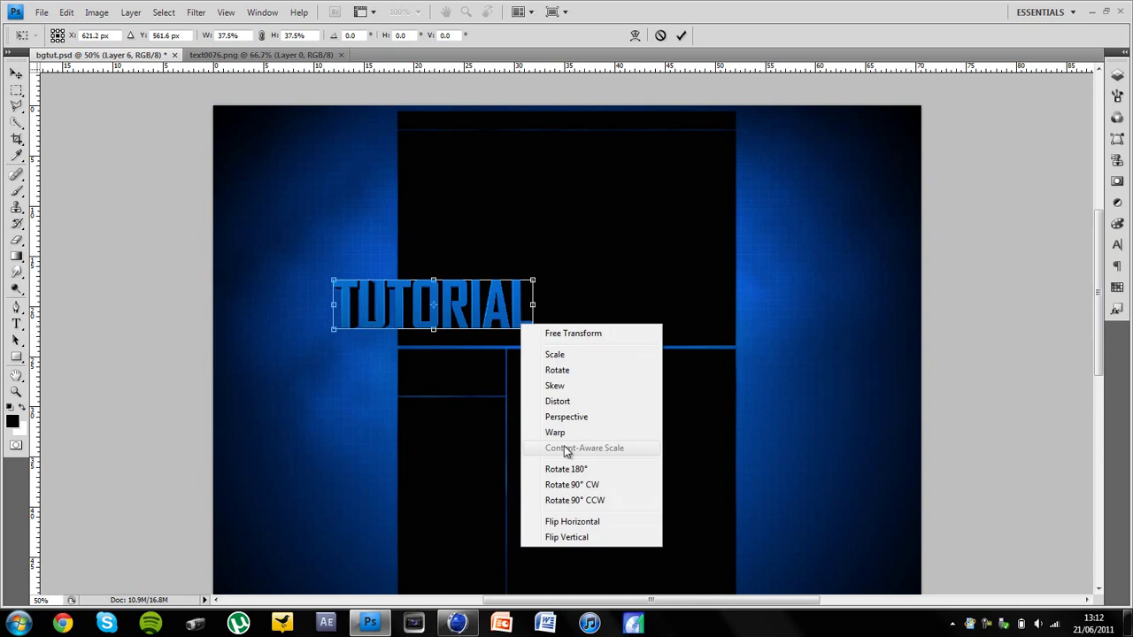
{"action": "left_click", "coordinate": [573, 501]}
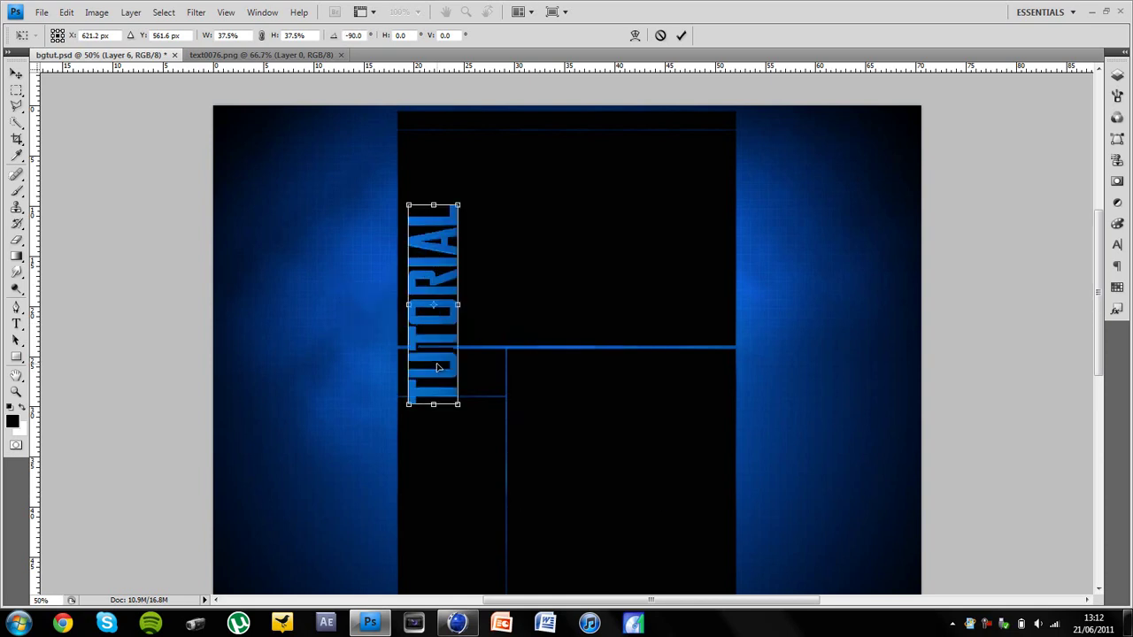
{"action": "left_click_drag", "start_coordinate": [438, 367], "coordinate": [377, 298]}
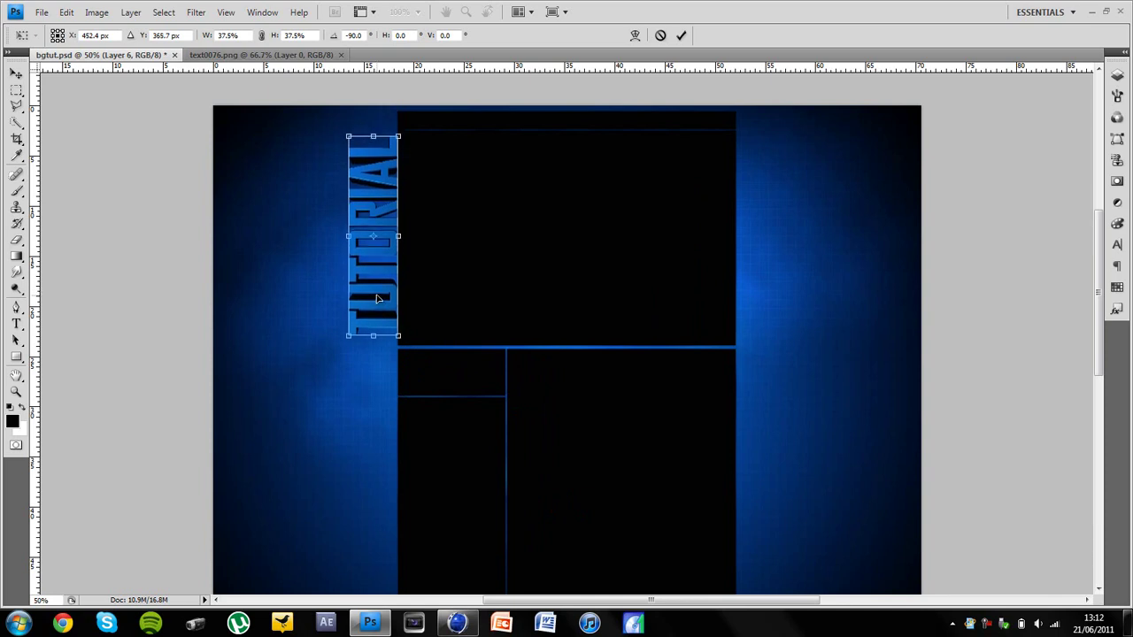
{"action": "key", "text": "Return"}
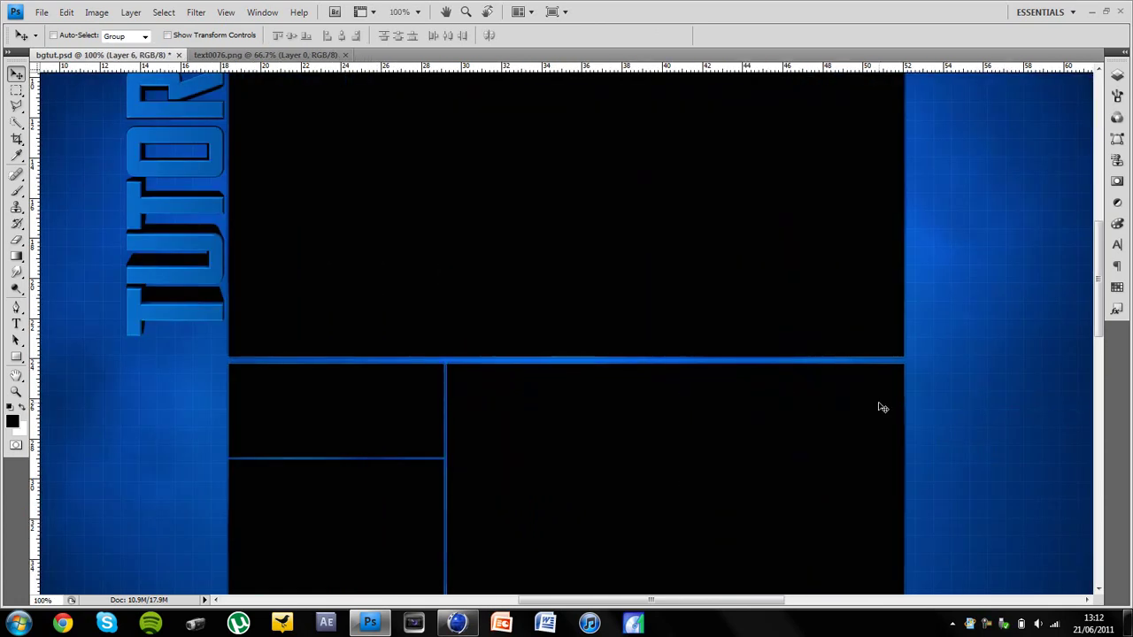
Give Layer 6 a Gradient Overlay in Overlay mode at 180° and 58% opacity.
{"action": "left_click_drag", "start_coordinate": [1103, 351], "coordinate": [1102, 281]}
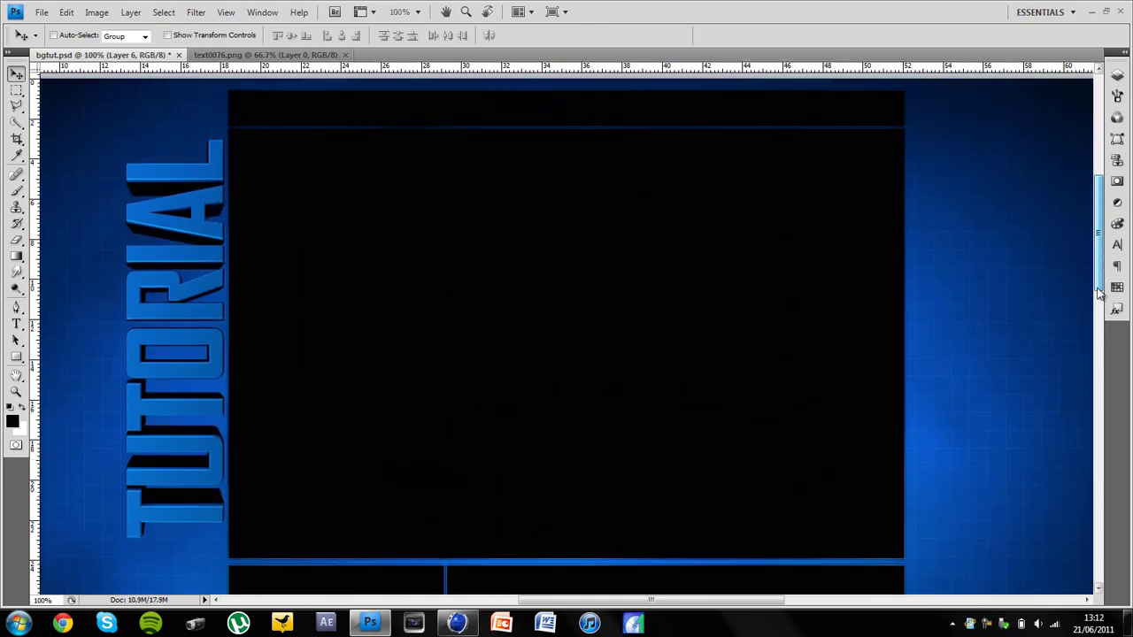
{"action": "left_click", "coordinate": [1117, 78]}
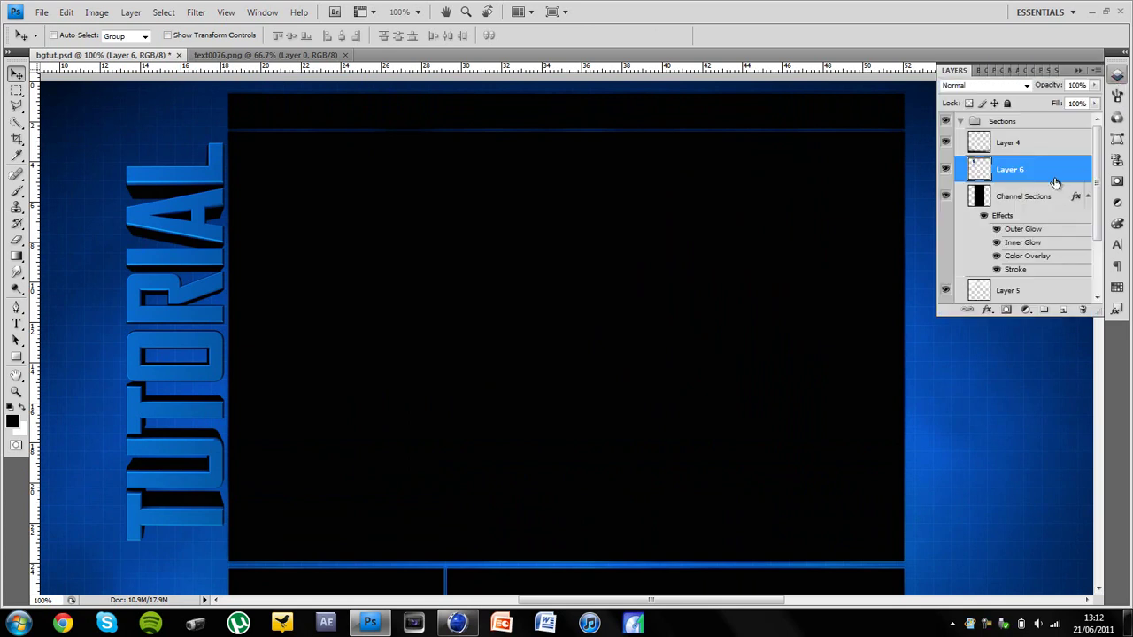
{"action": "double_click", "coordinate": [1052, 181]}
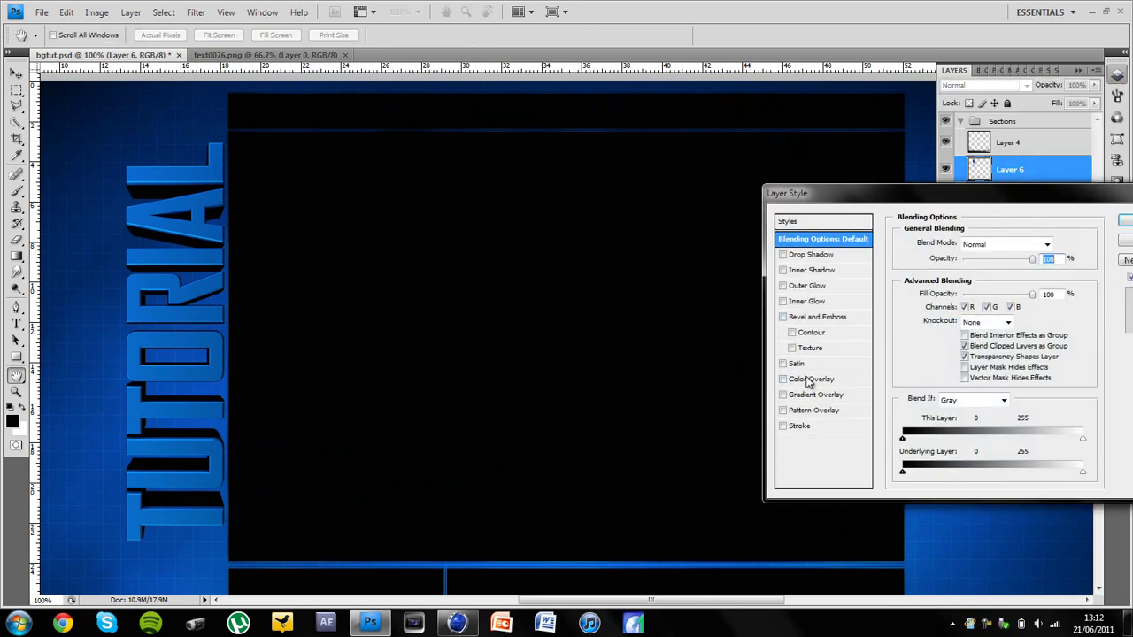
{"action": "left_click", "coordinate": [828, 394]}
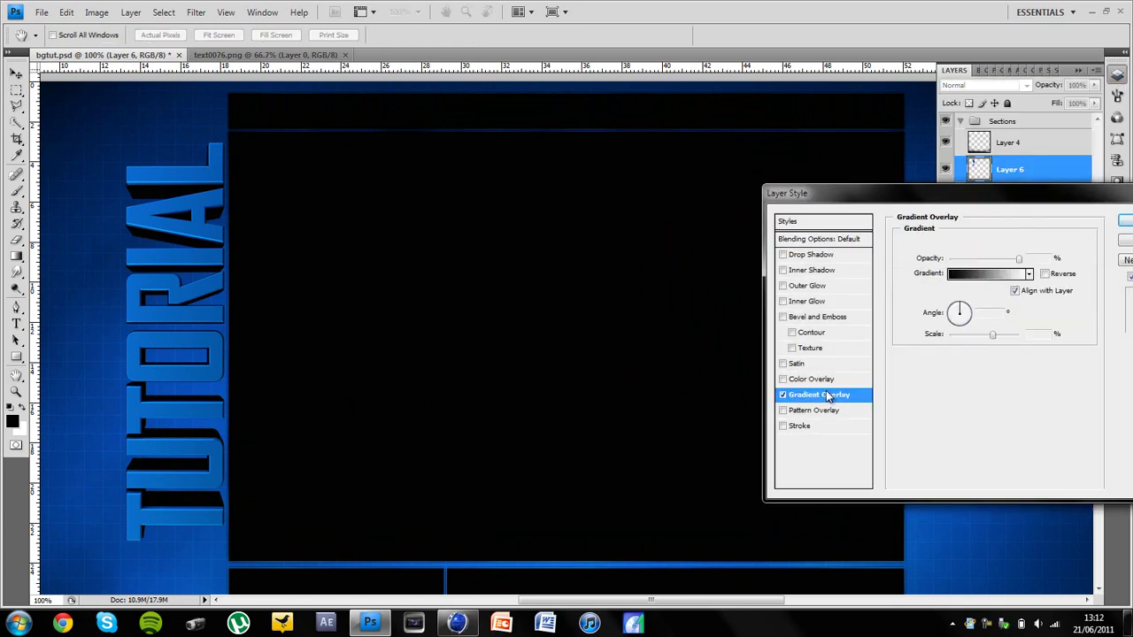
{"action": "left_click", "coordinate": [953, 316]}
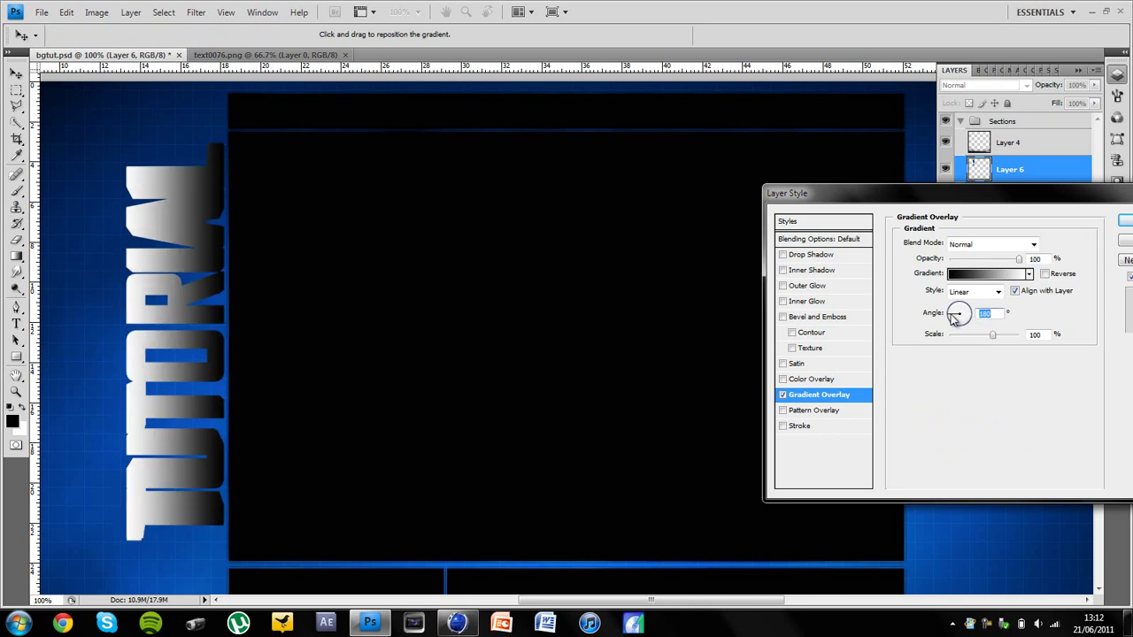
{"action": "left_click", "coordinate": [991, 245]}
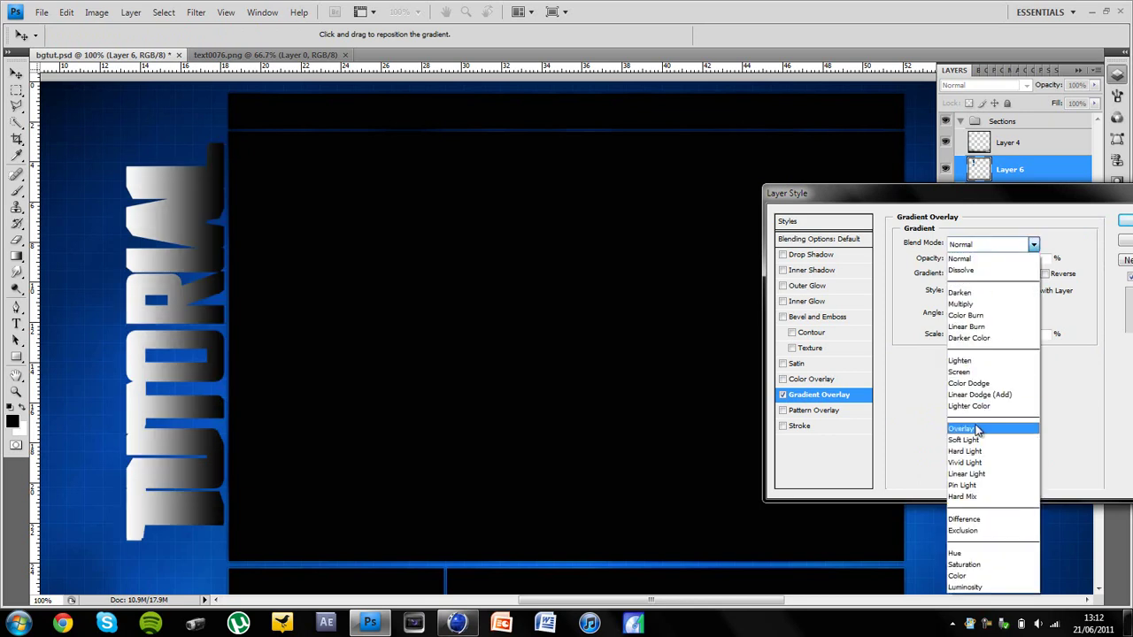
{"action": "left_click", "coordinate": [975, 431]}
{"action": "left_click", "coordinate": [989, 259]}
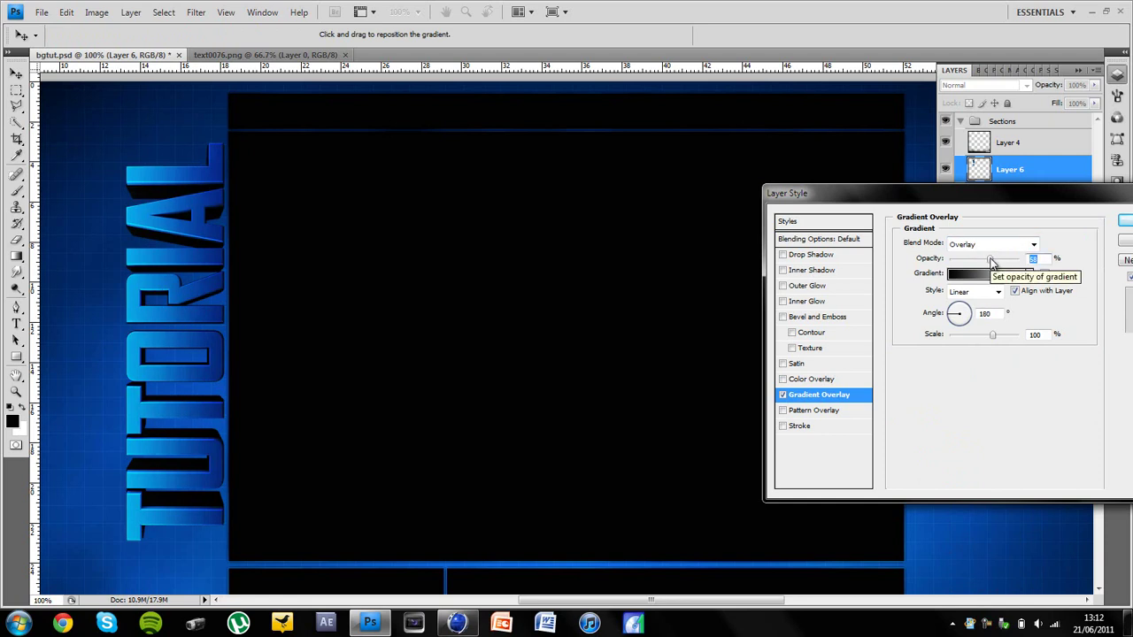
Add a Drop Shadow and a white Overlay-mode Outer Glow, adjusting the glow size.
{"action": "left_click", "coordinate": [826, 256]}
{"action": "left_click", "coordinate": [822, 285]}
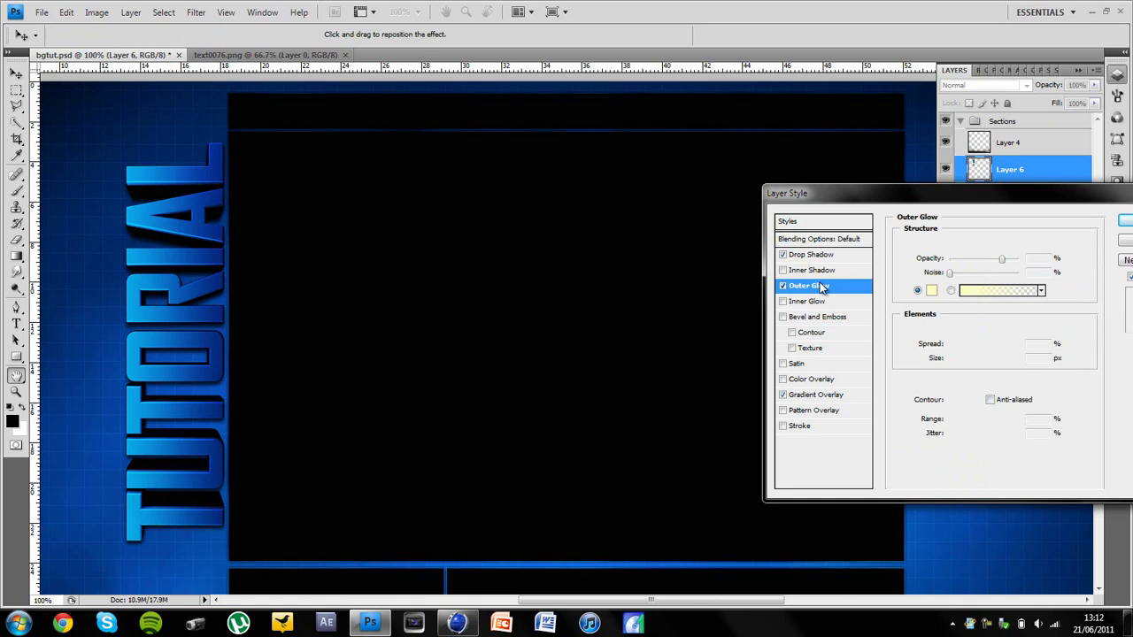
{"action": "left_click", "coordinate": [982, 244]}
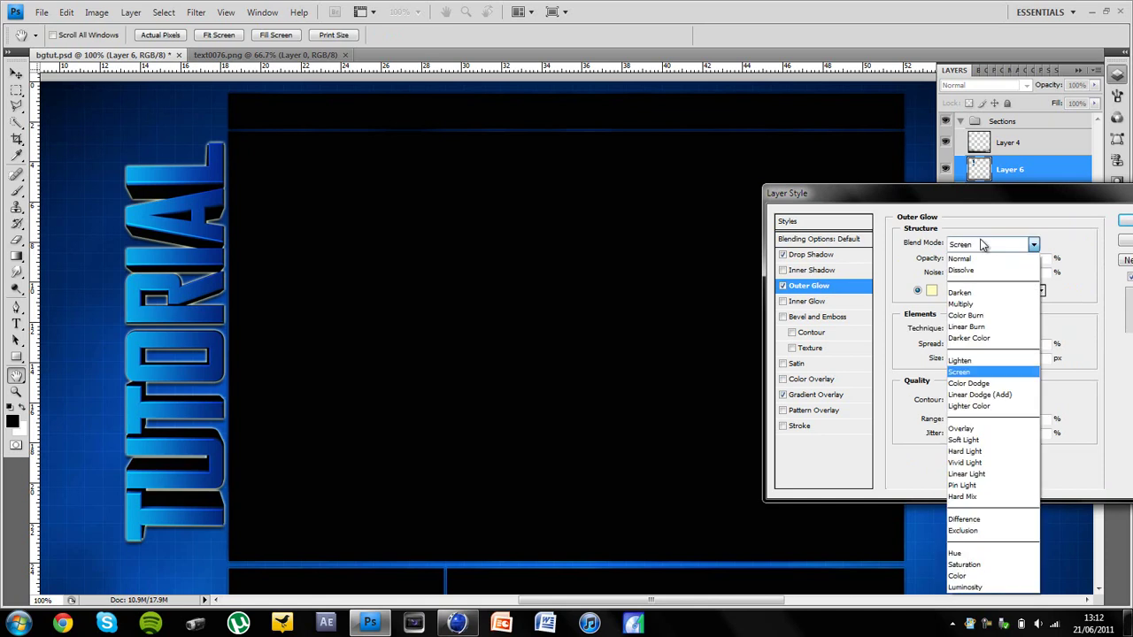
{"action": "left_click", "coordinate": [974, 423]}
{"action": "left_click", "coordinate": [931, 290]}
{"action": "left_click_drag", "start_coordinate": [761, 403], "coordinate": [703, 371]}
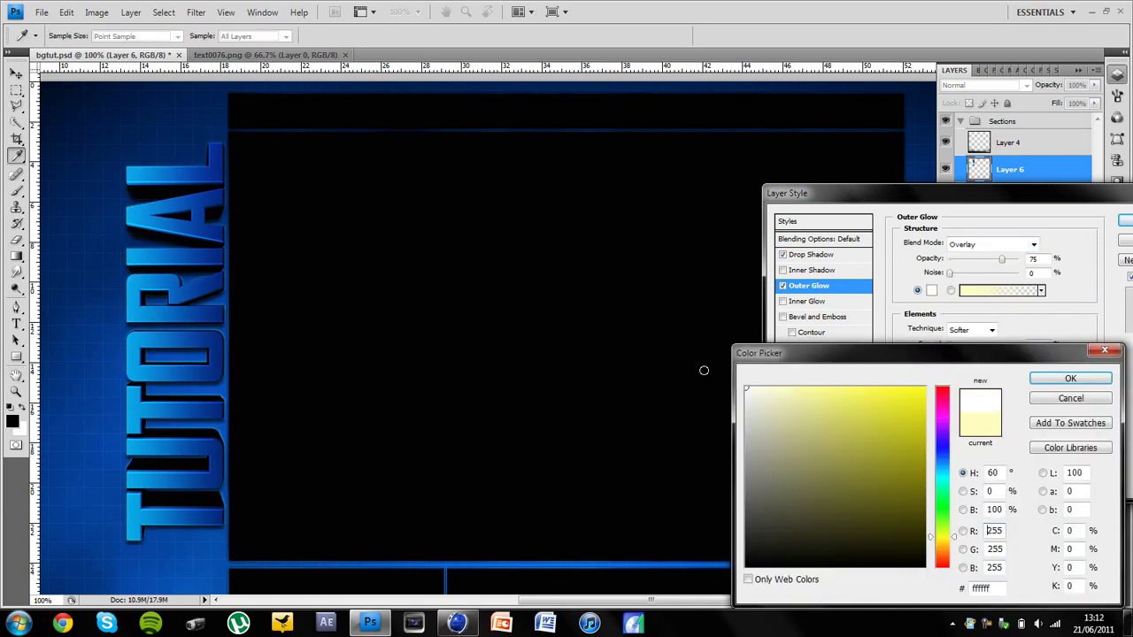
{"action": "key", "text": "Return"}
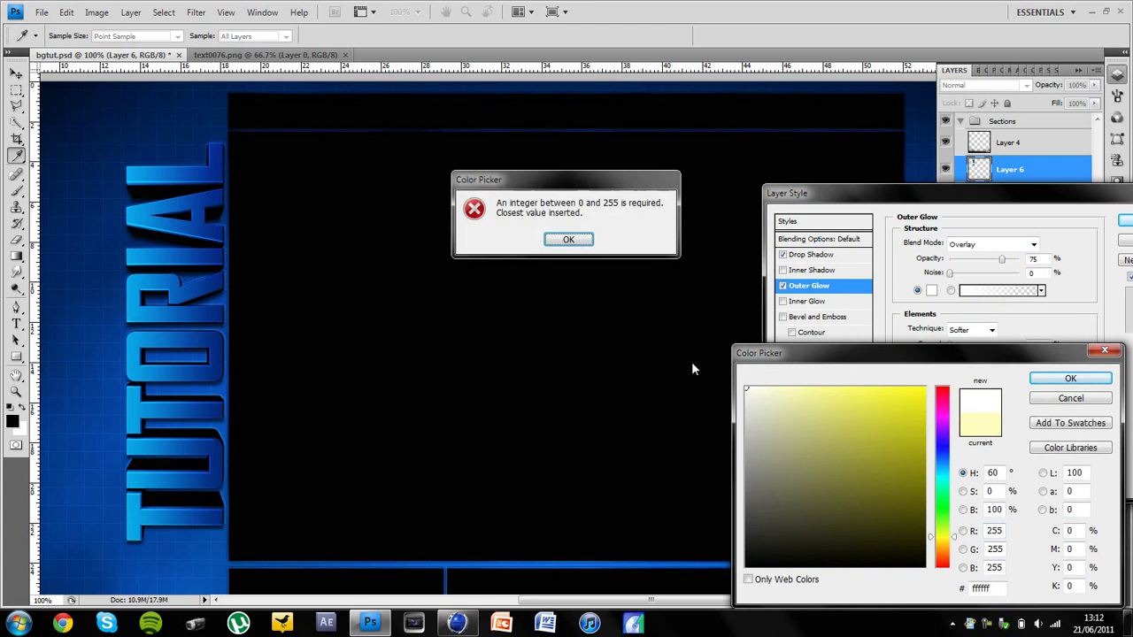
{"action": "key", "text": "Return"}
{"action": "key", "text": "Return"}
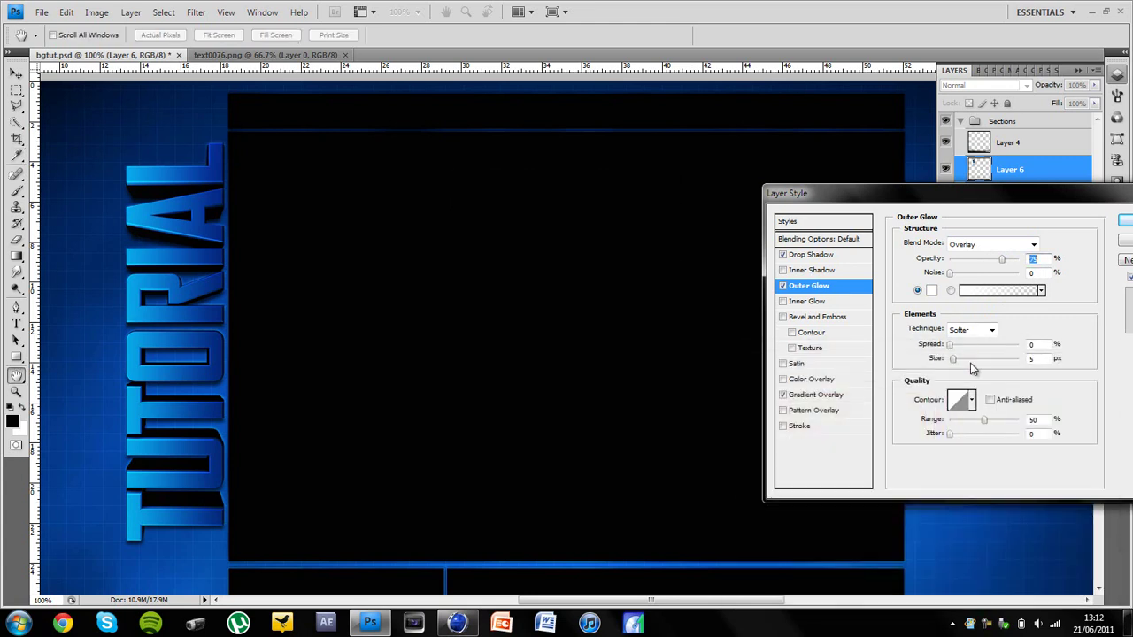
{"action": "left_click_drag", "start_coordinate": [968, 365], "coordinate": [959, 363]}
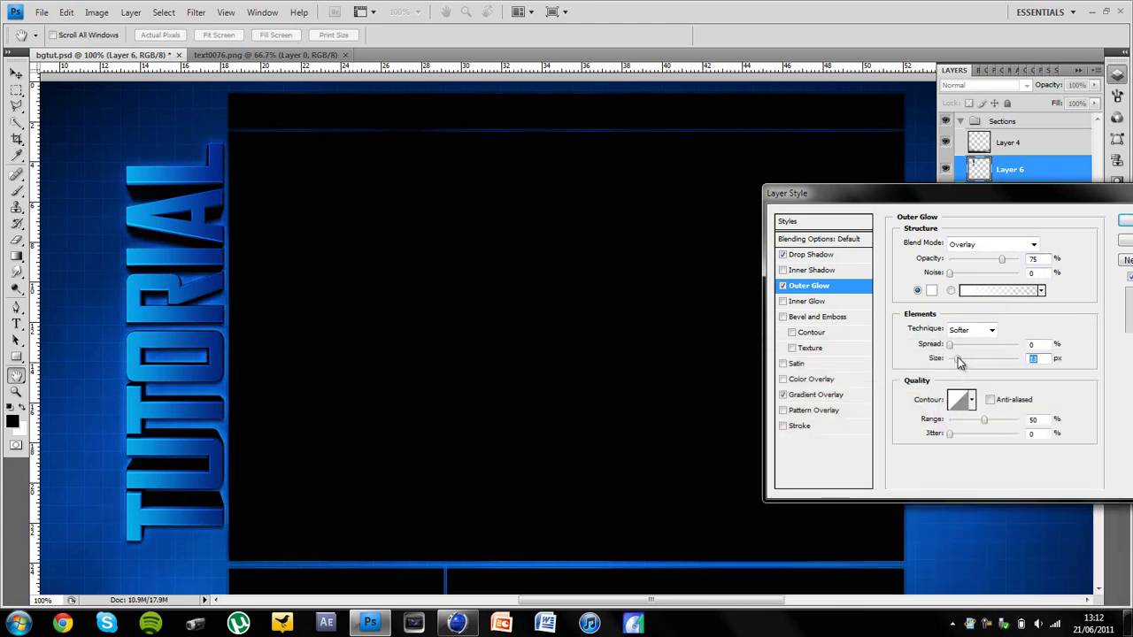
Add a blue 0042ff Color Overlay in Color mode at about 16% opacity and apply the style.
{"action": "left_click", "coordinate": [811, 381]}
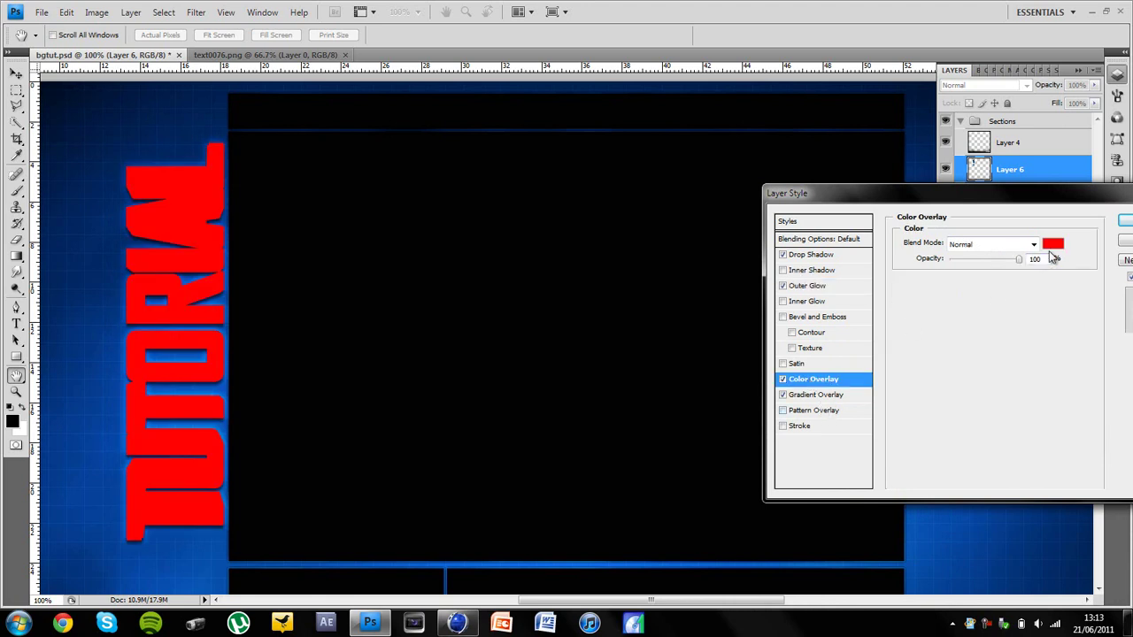
{"action": "left_click", "coordinate": [1053, 244]}
{"action": "left_click", "coordinate": [954, 452]}
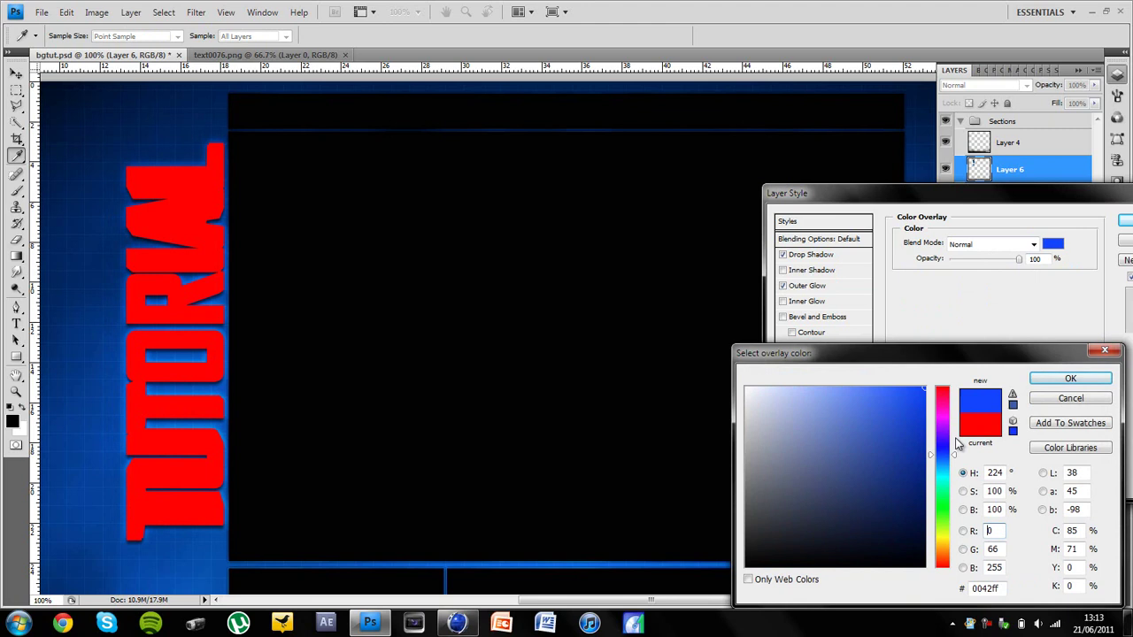
{"action": "key", "text": "Return"}
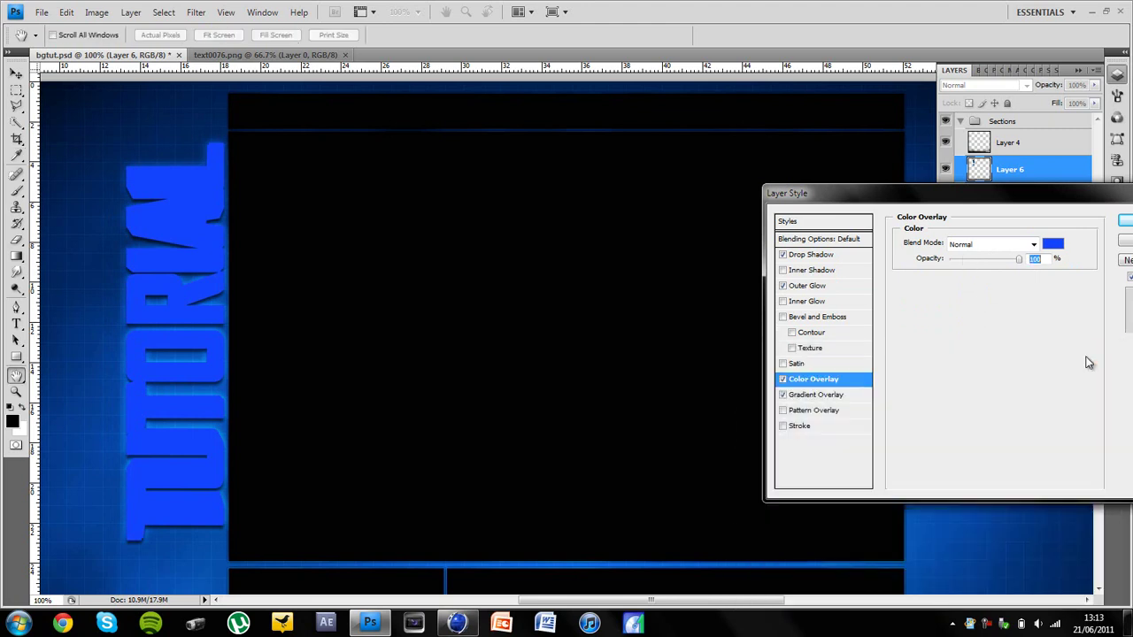
{"action": "left_click", "coordinate": [1027, 244]}
{"action": "left_click", "coordinate": [959, 575]}
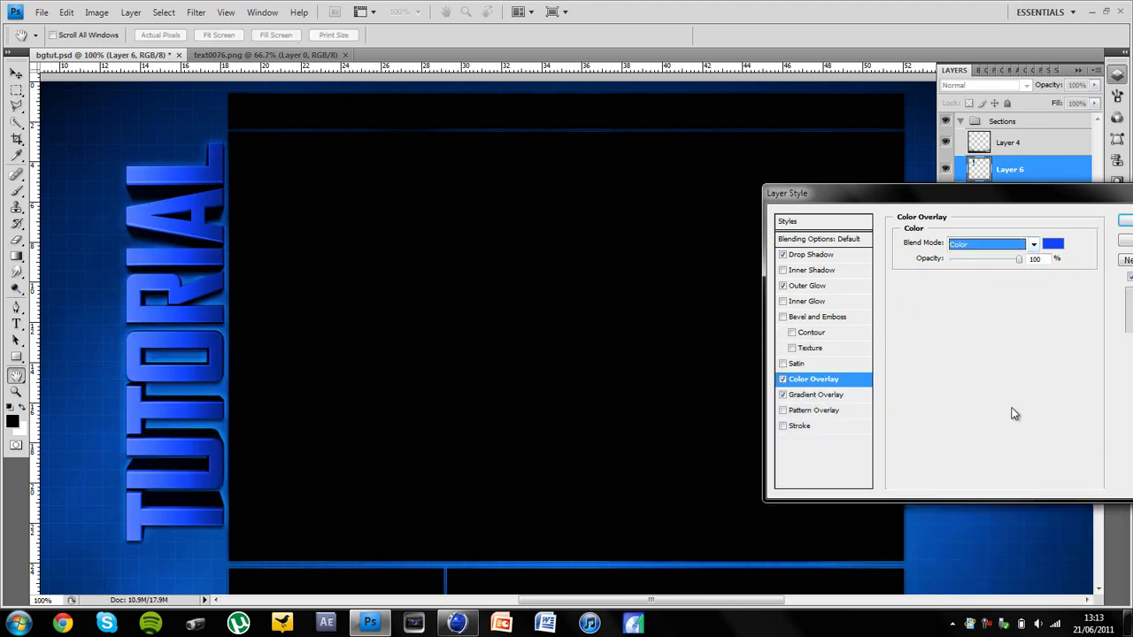
{"action": "left_click", "coordinate": [964, 259]}
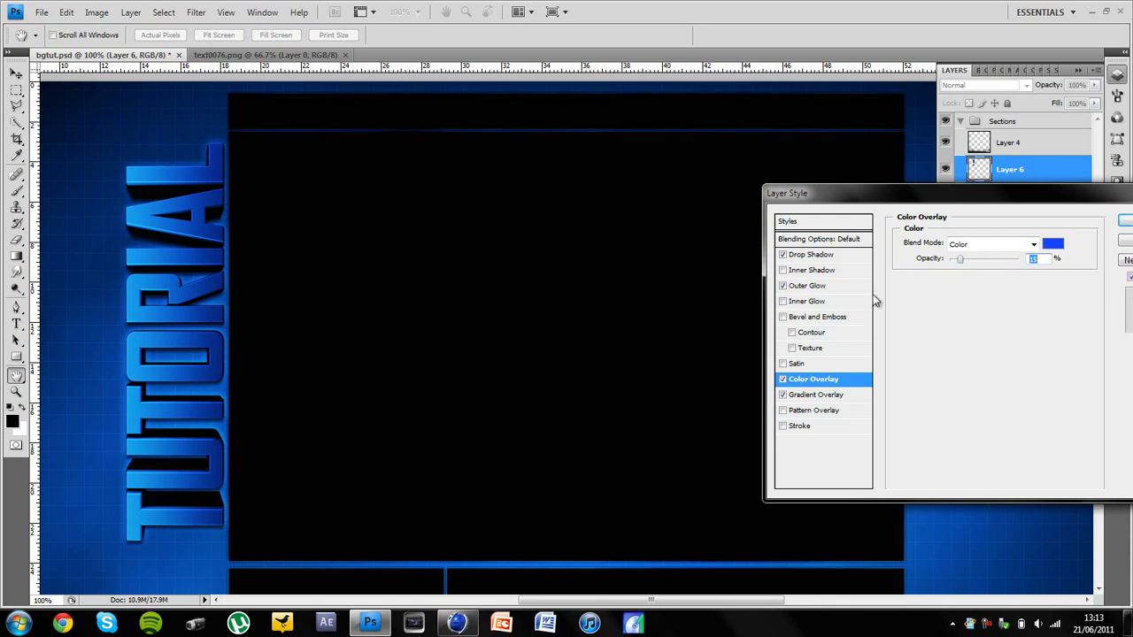
{"action": "key", "text": "Return"}
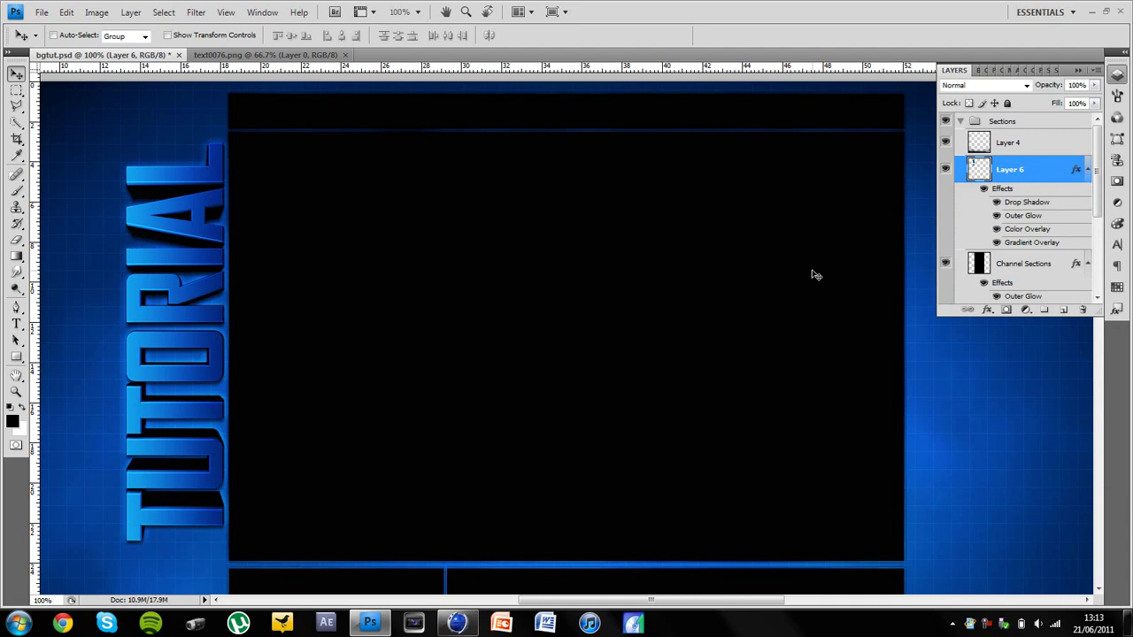
Duplicate the TUTORIAL layer, rotate the copy 180°, and move it to the layout's right side.
{"action": "key", "text": "ctrl+j"}
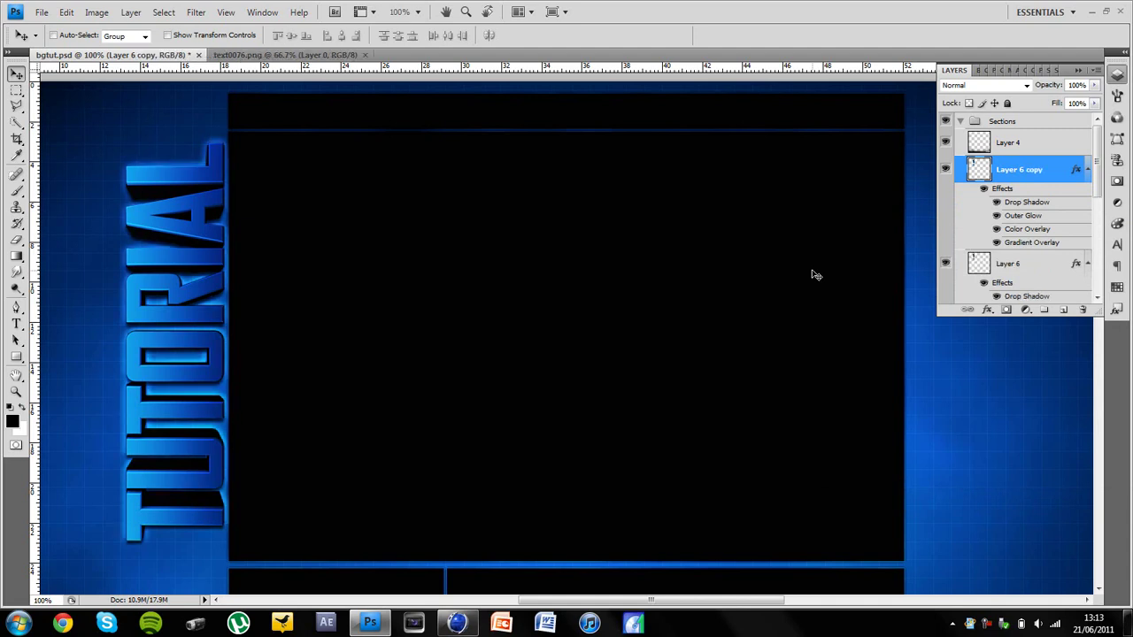
{"action": "key", "text": "ctrl+t"}
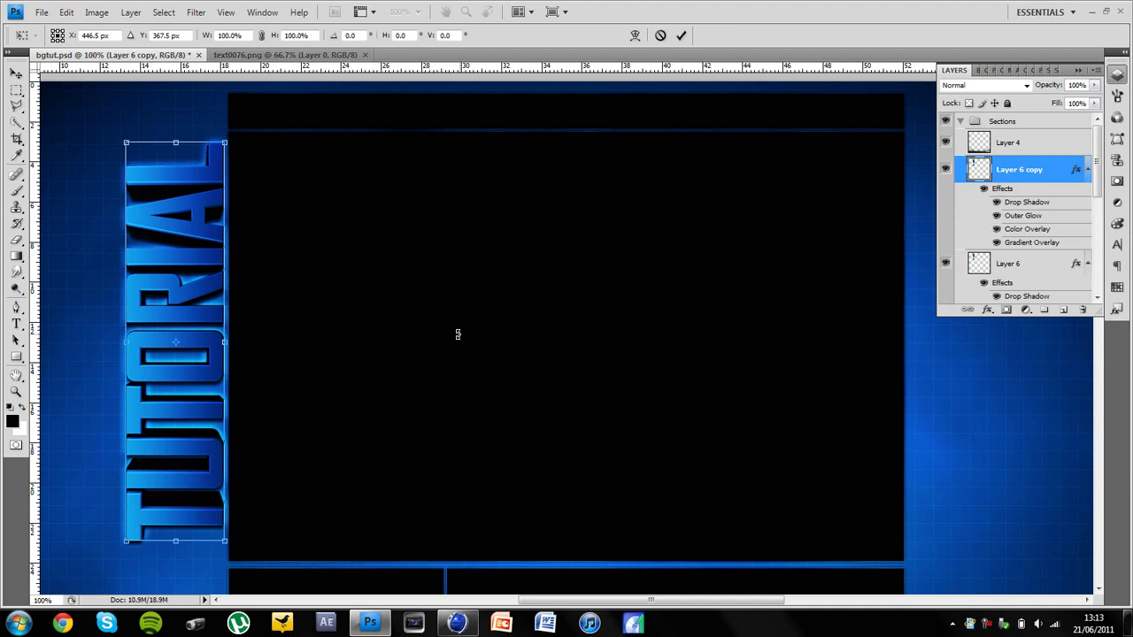
{"action": "right_click", "coordinate": [457, 334]}
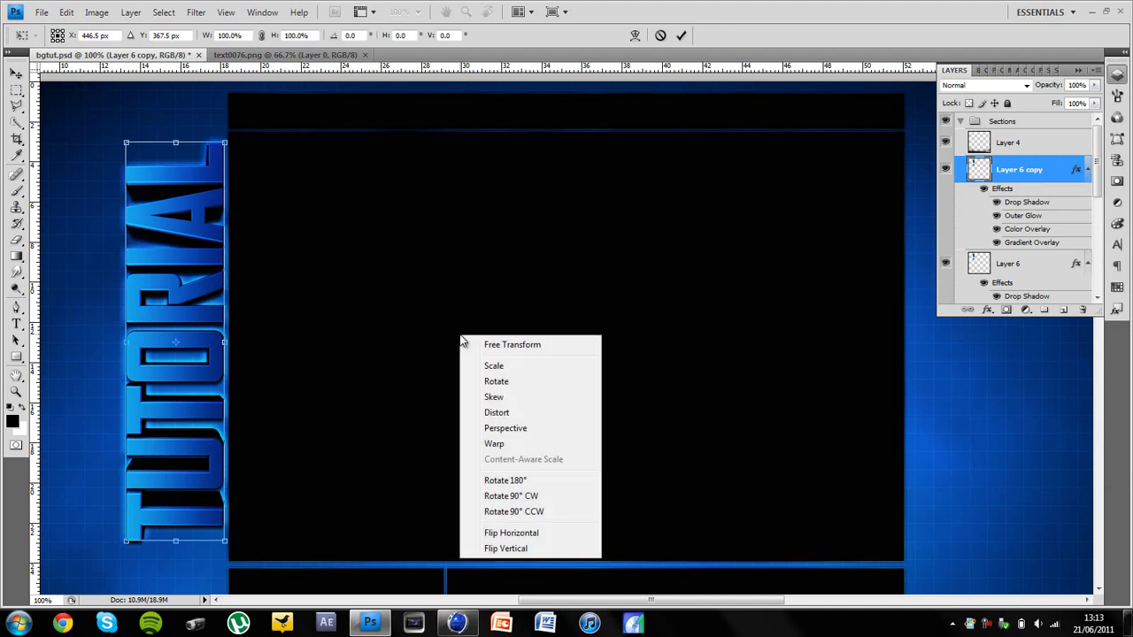
{"action": "left_click", "coordinate": [509, 482]}
{"action": "key", "text": "Return"}
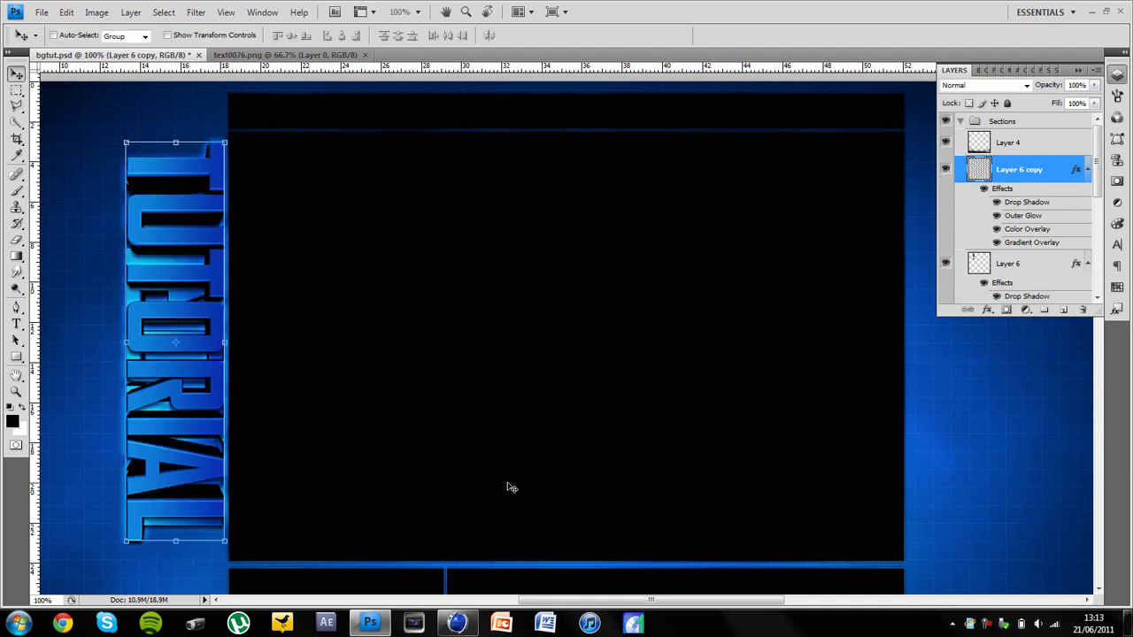
{"action": "left_click_drag", "start_coordinate": [290, 457], "coordinate": [968, 409]}
{"action": "key", "text": "ctrl+minus"}
{"action": "key", "text": "ctrl+minus"}
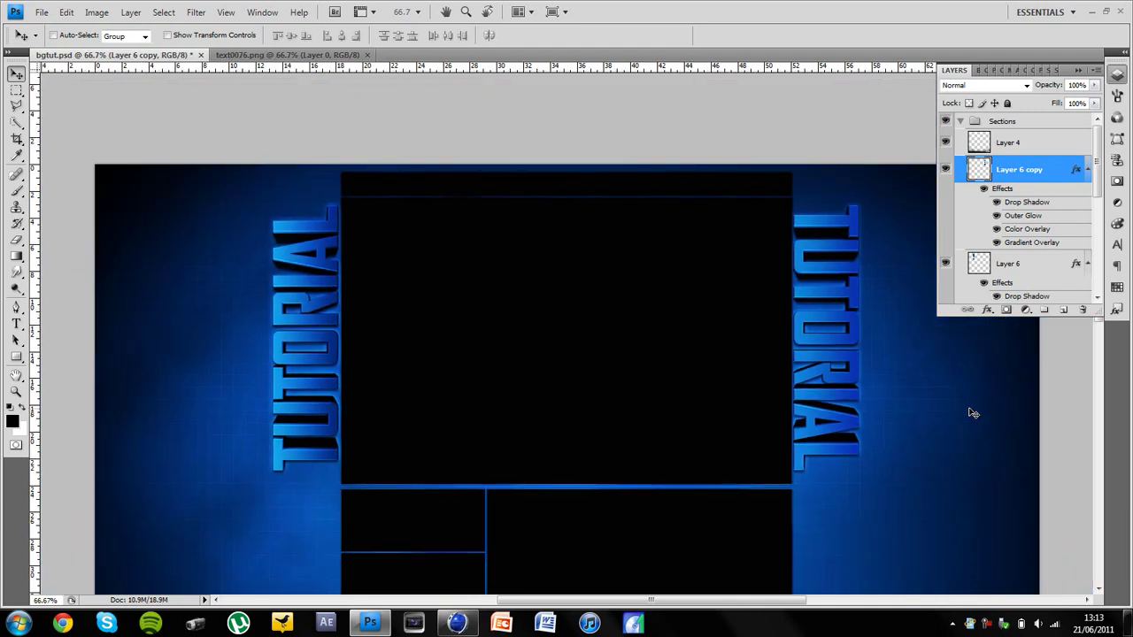
{"action": "key", "text": "ctrl+plus"}
{"action": "key", "text": "ctrl+plus"}
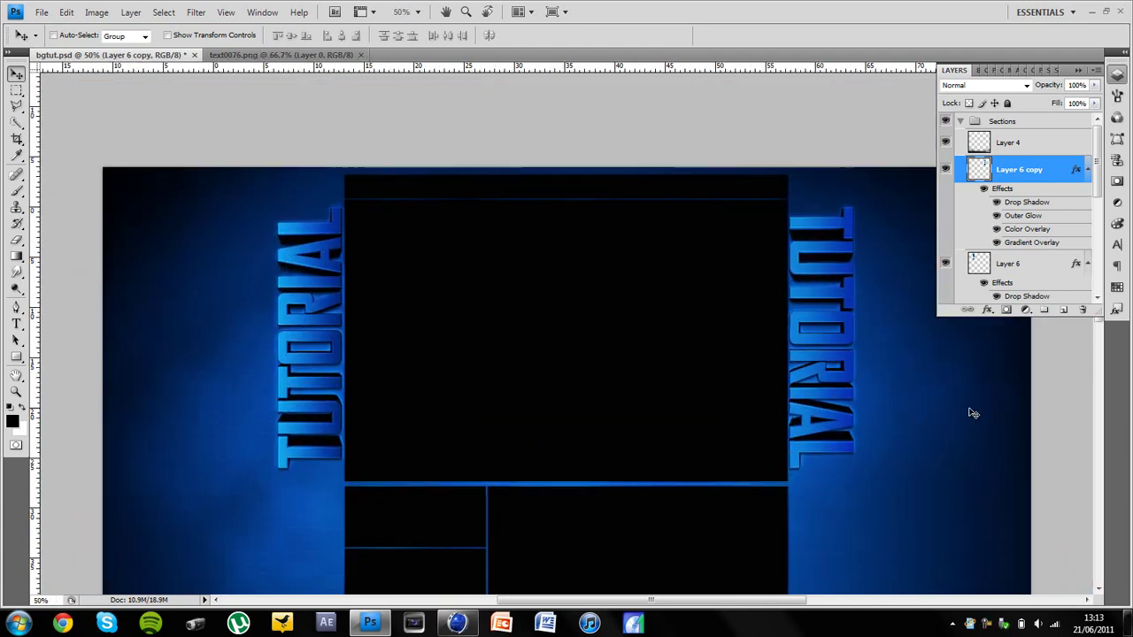